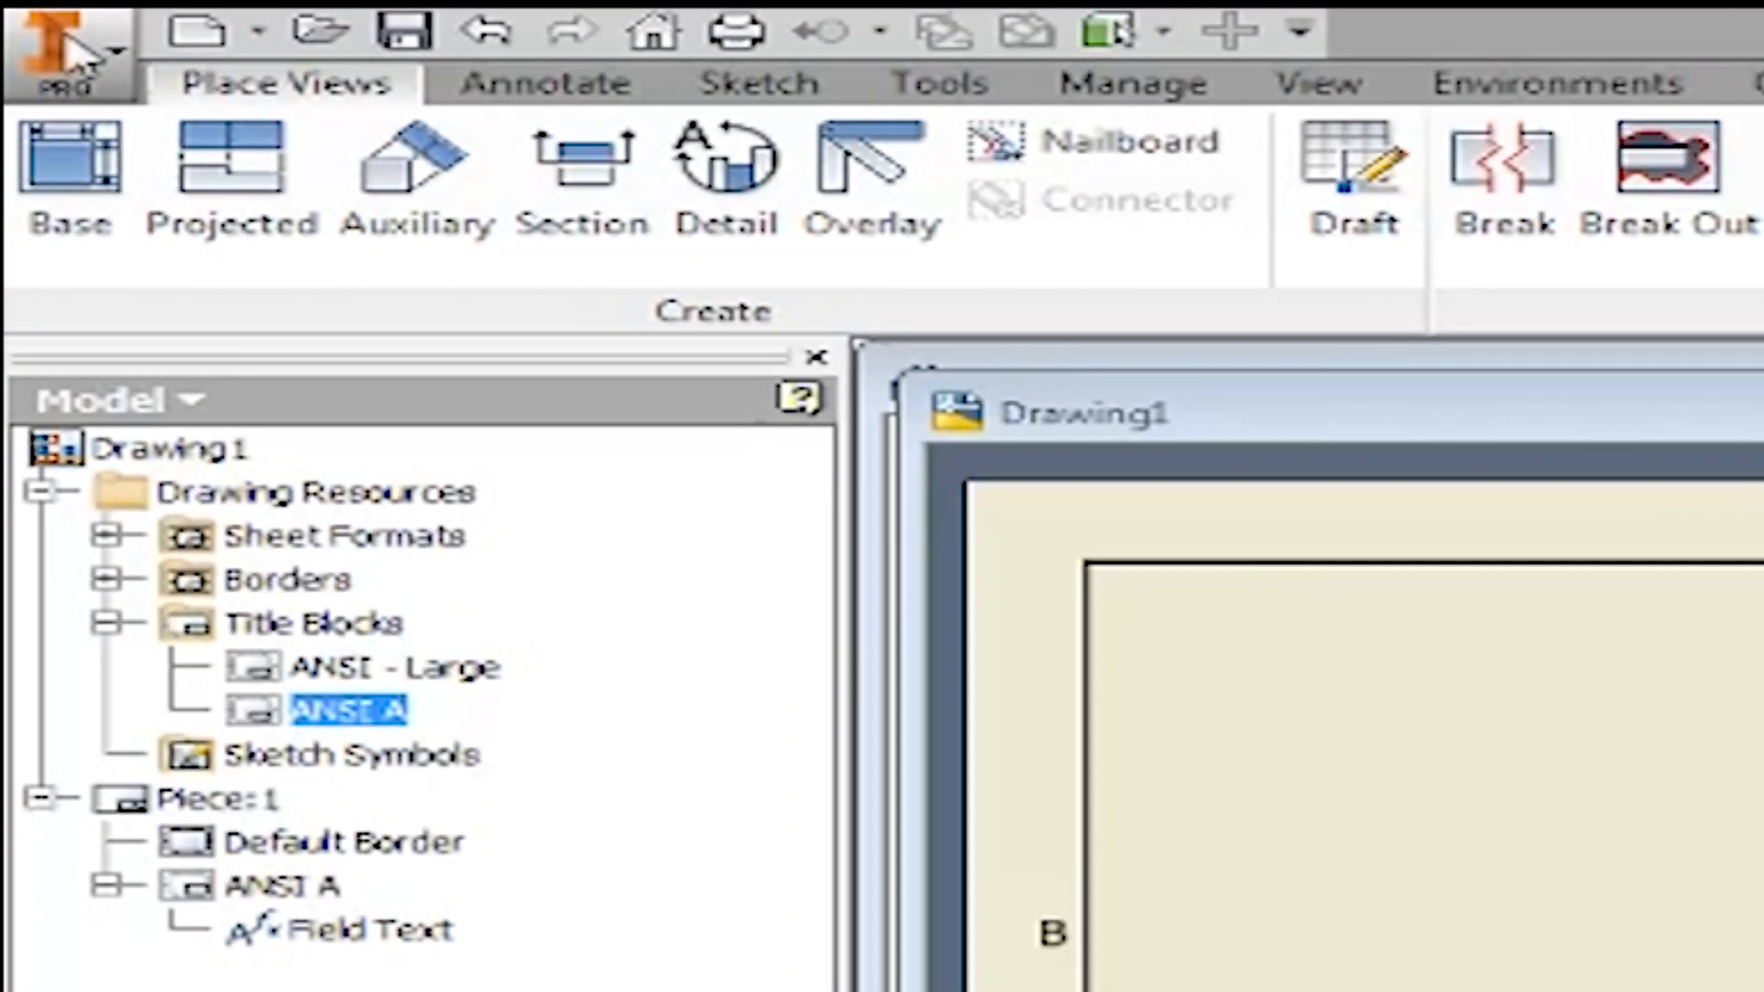
Create a new drawing from the English ANSI (in).idw template and maximize its window
{"action": "left_click", "coordinate": [73, 51]}
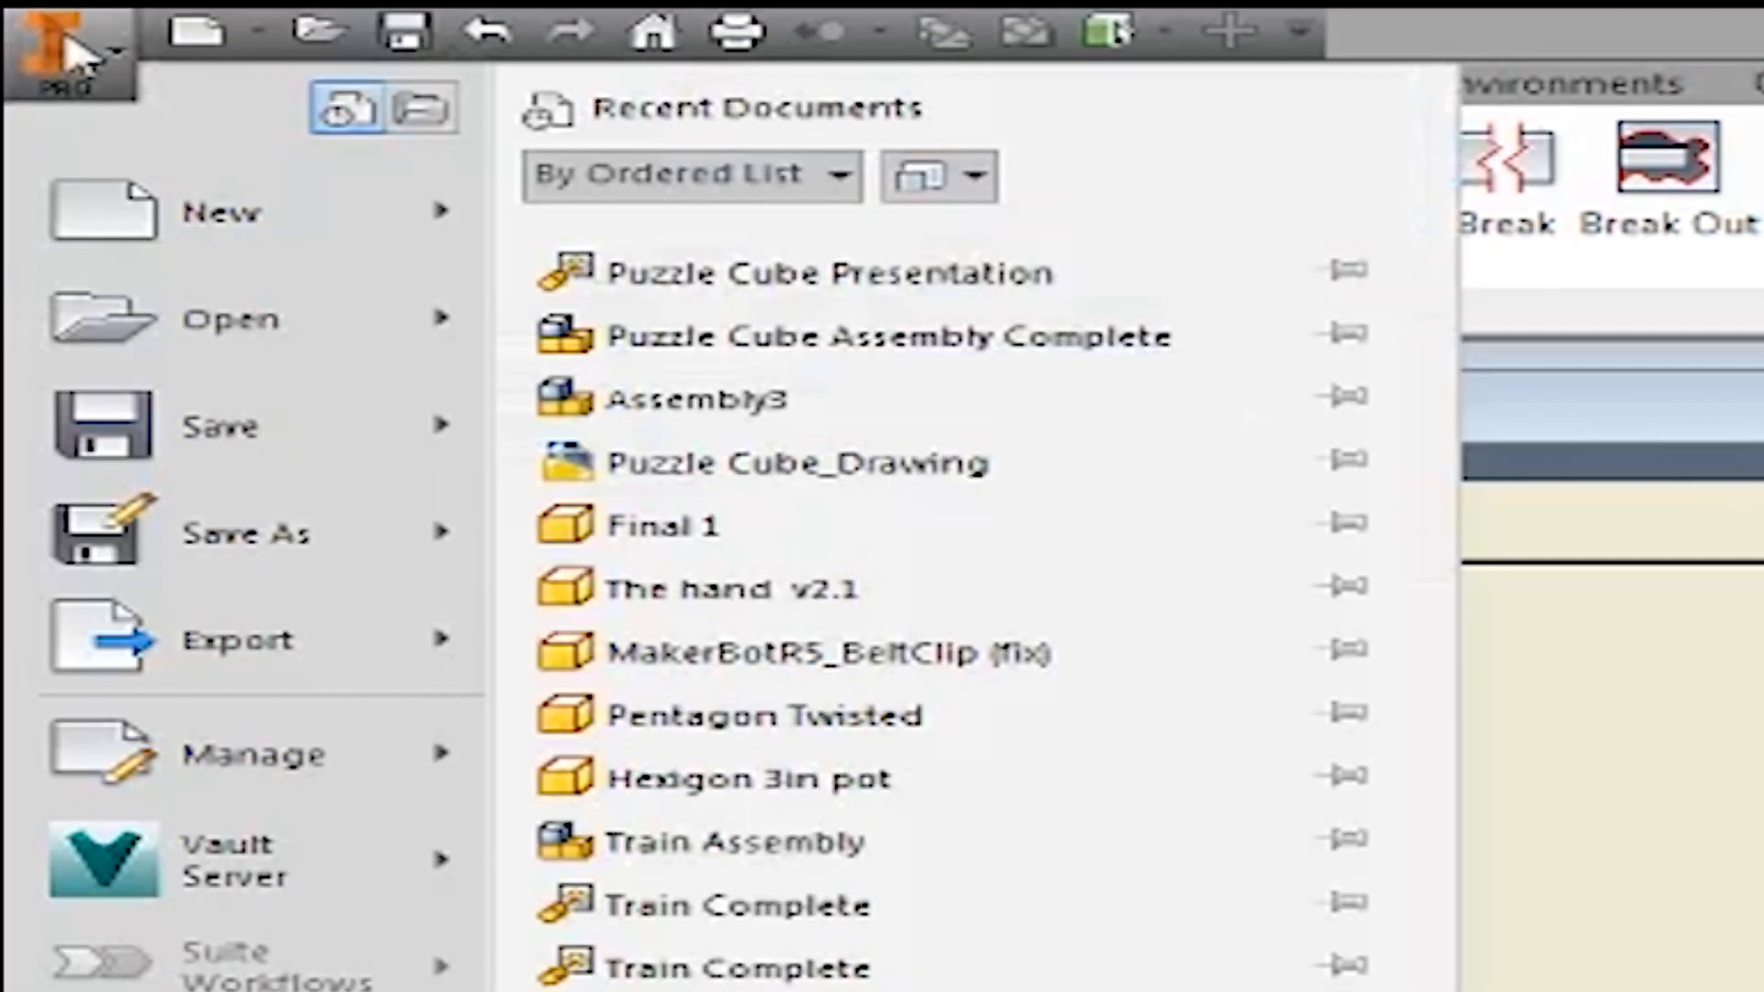
{"action": "left_click", "coordinate": [216, 256]}
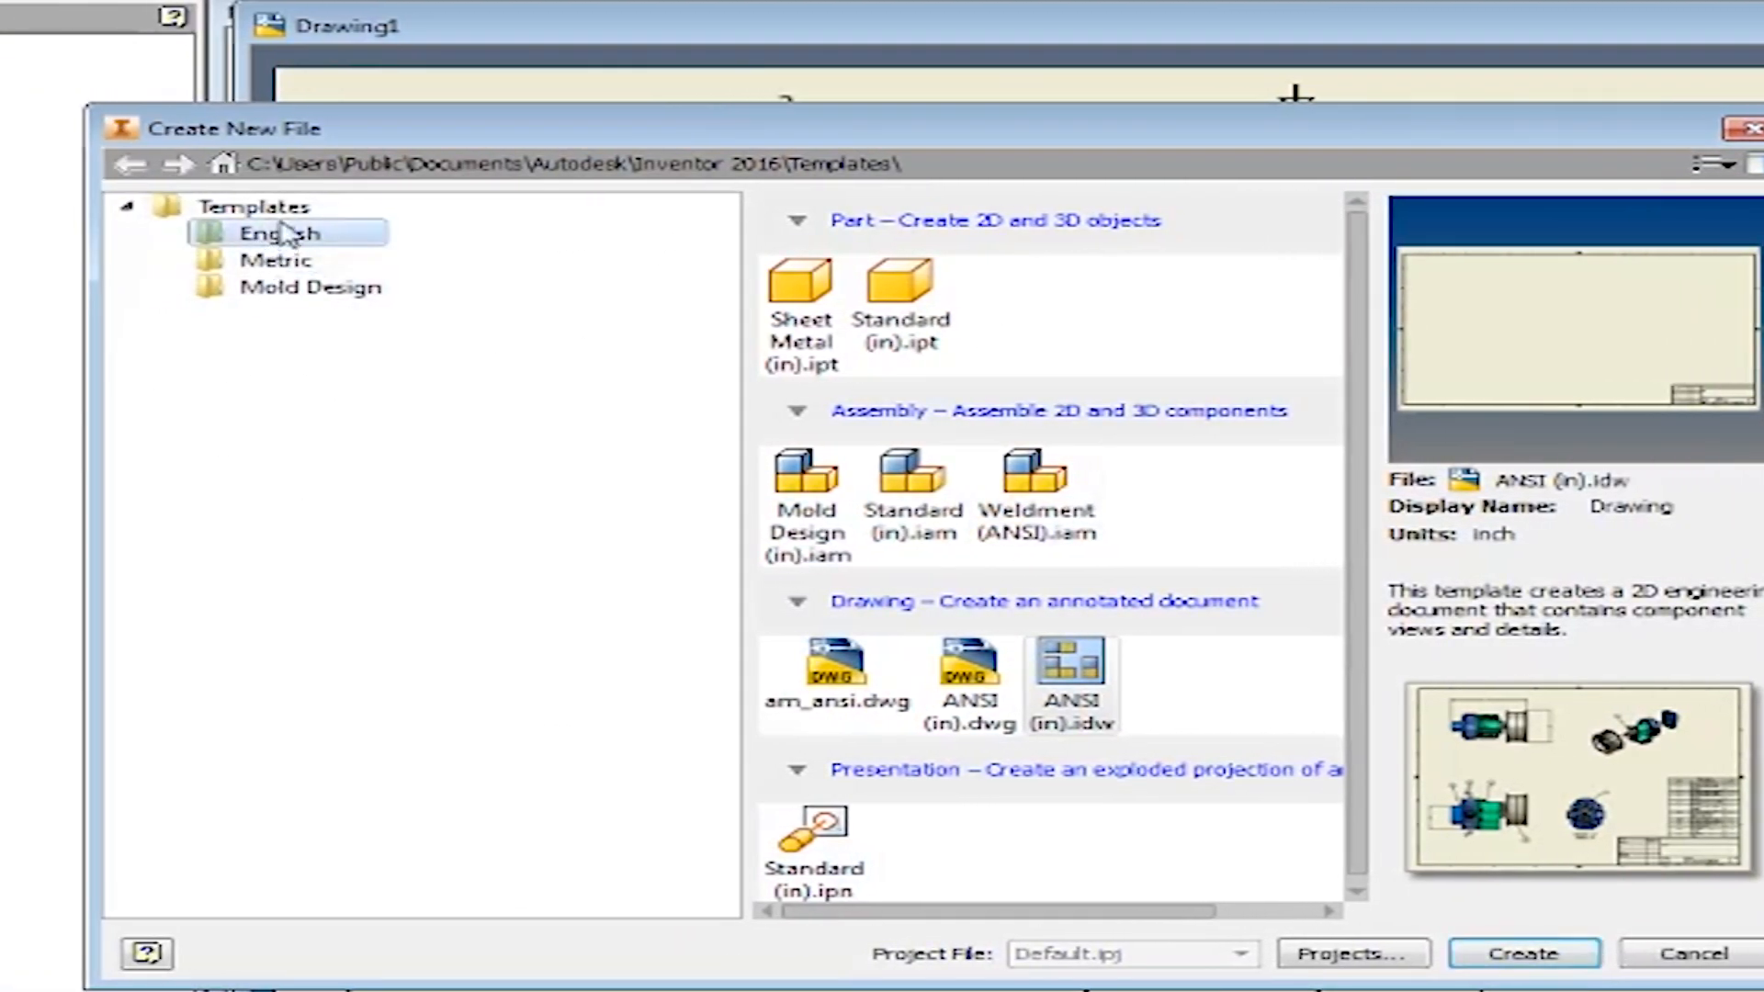
{"action": "left_click", "coordinate": [276, 262]}
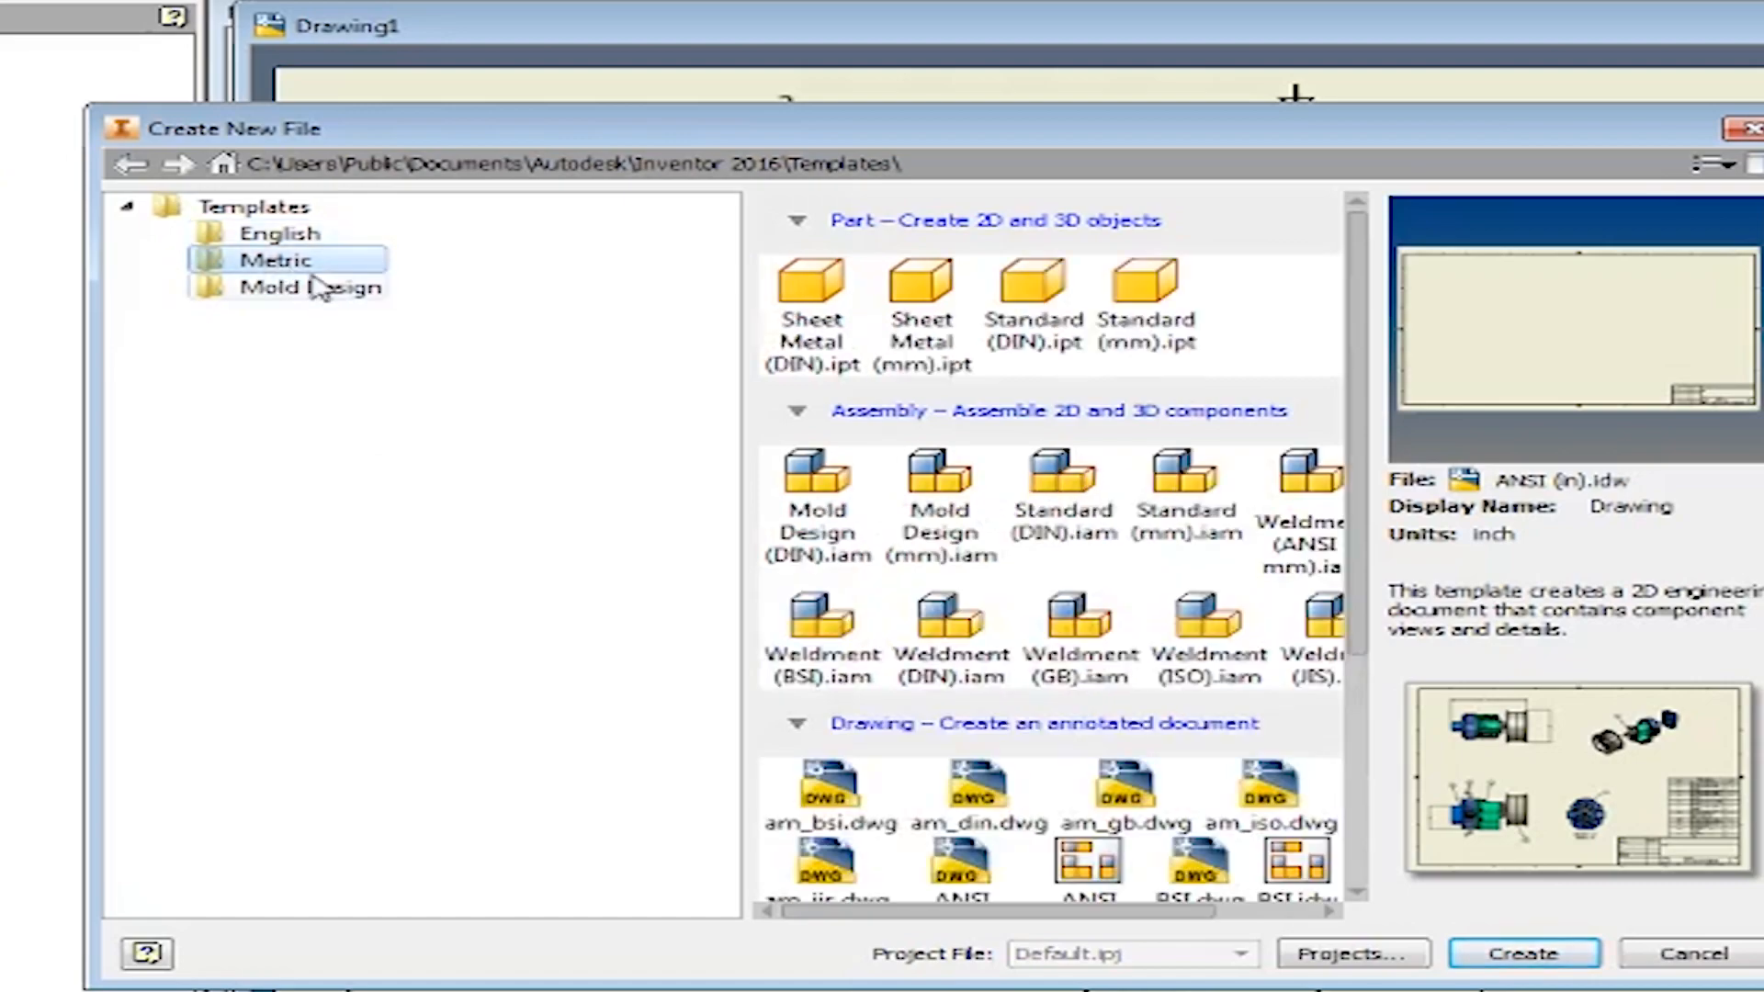
{"action": "left_click", "coordinate": [262, 233]}
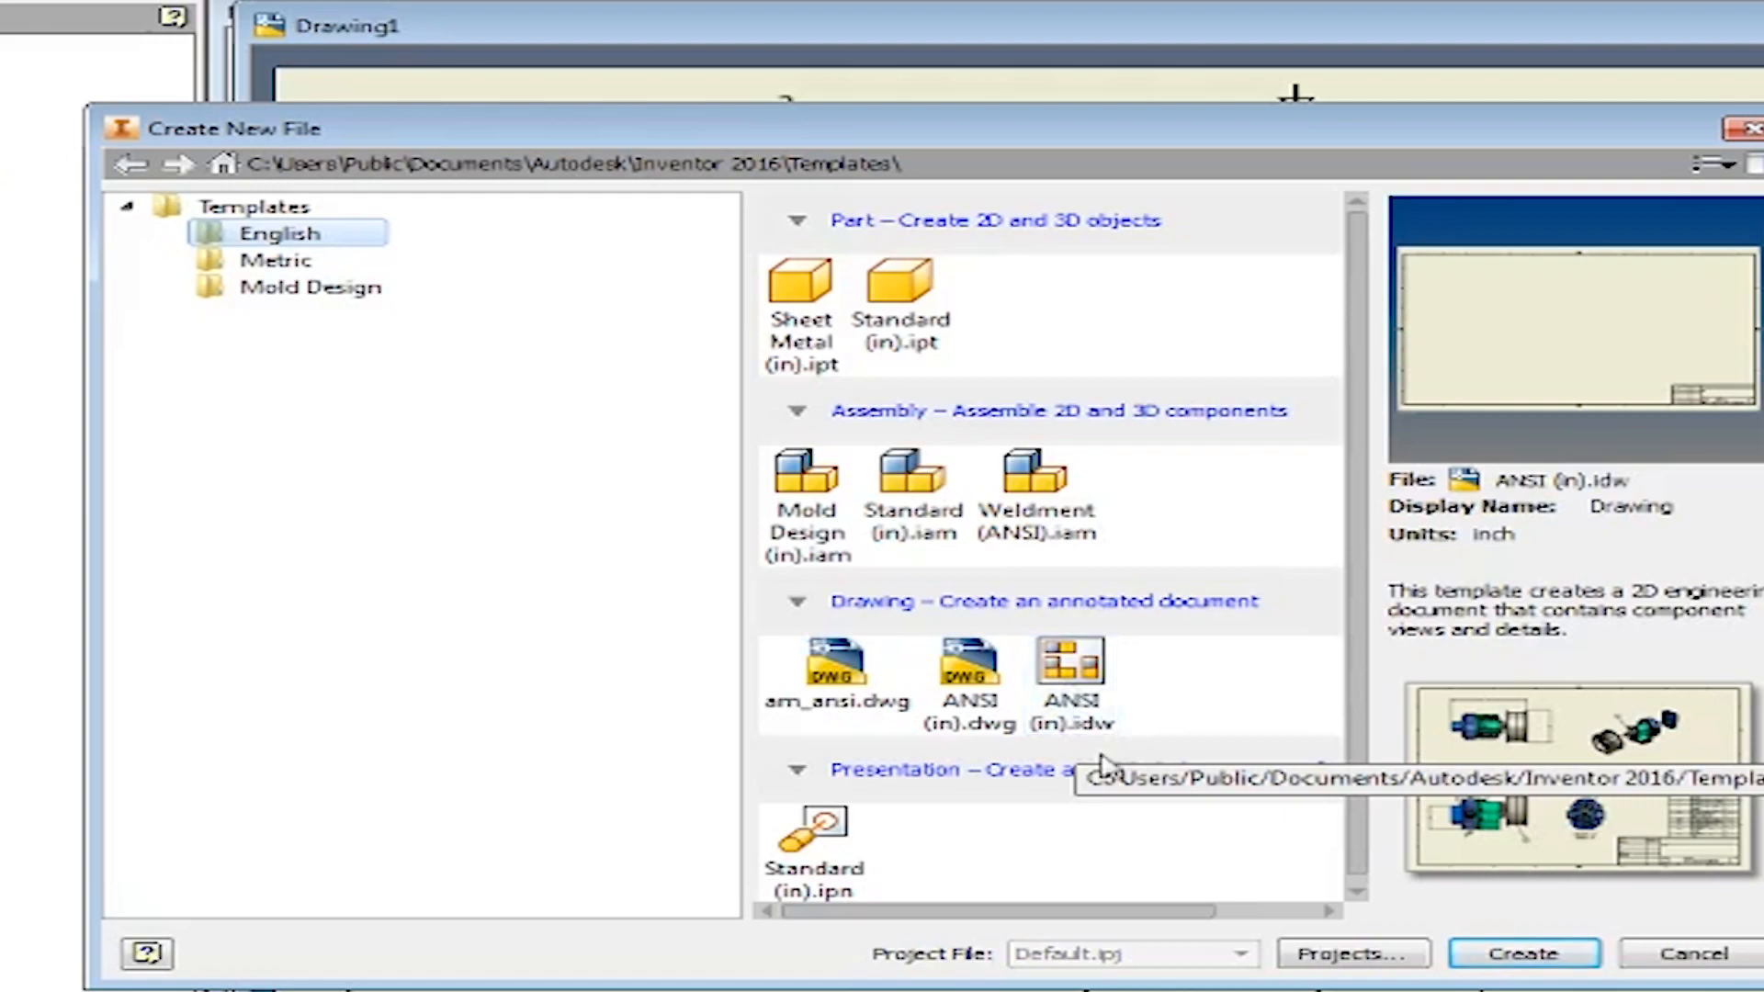
{"action": "left_click", "coordinate": [1066, 706]}
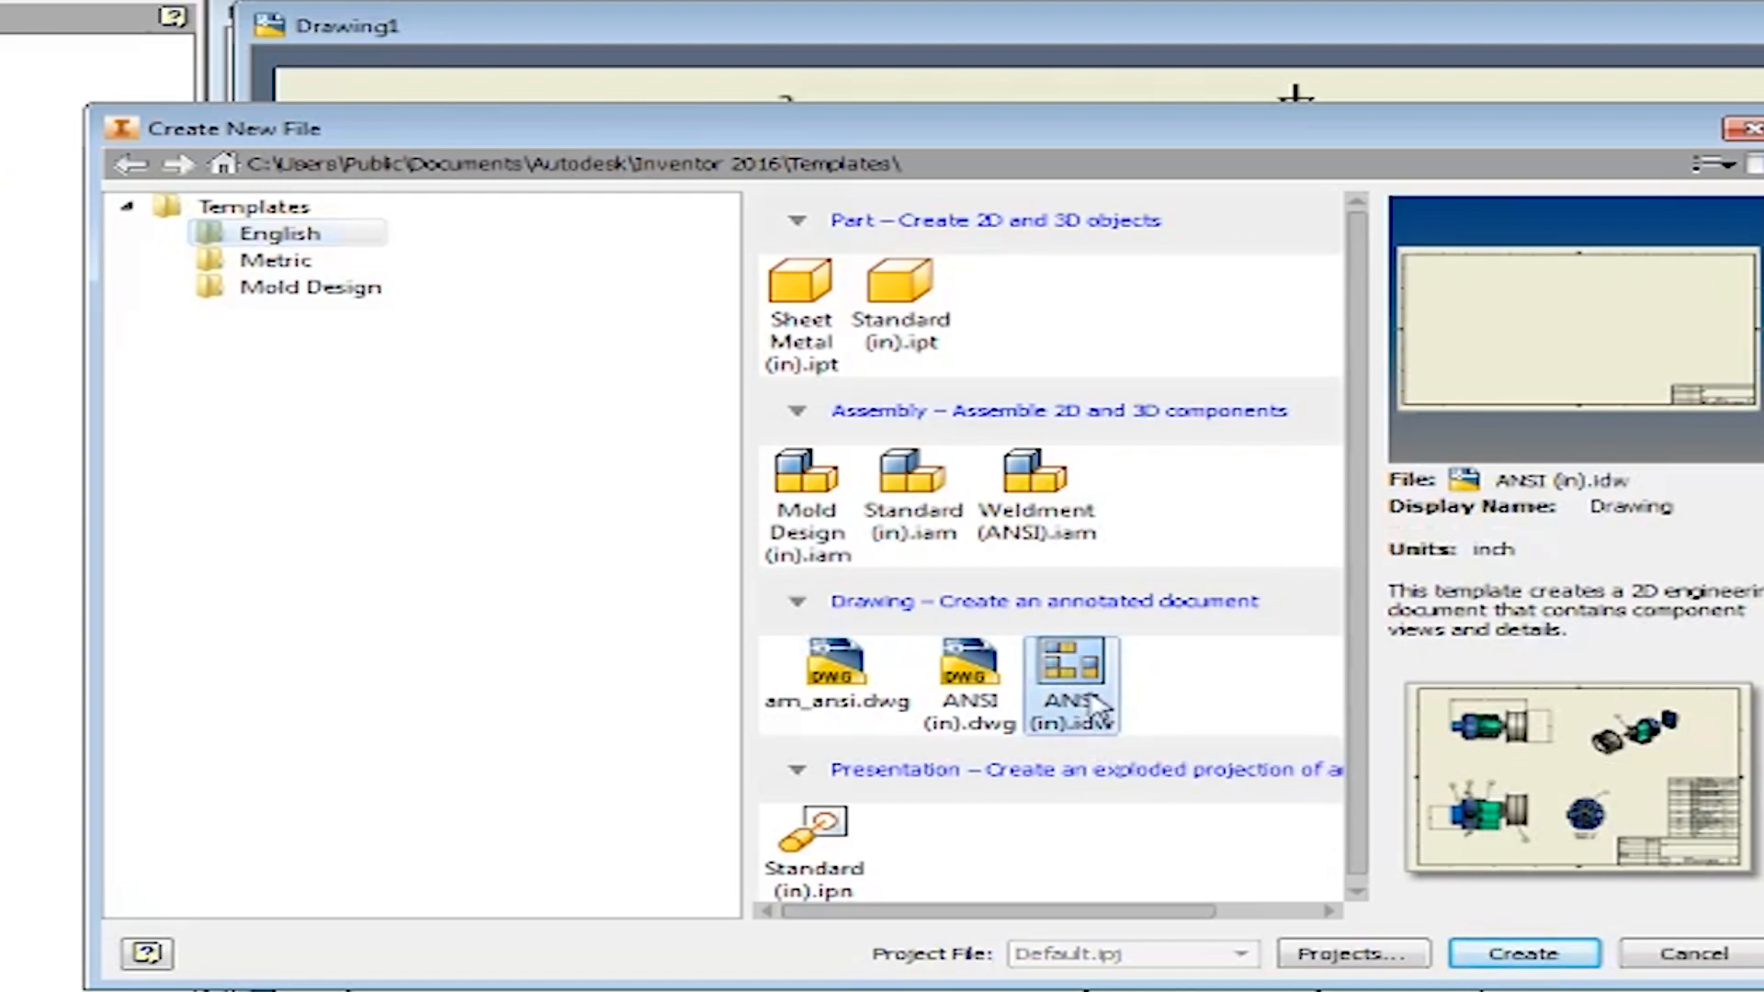
{"action": "left_click", "coordinate": [1468, 952]}
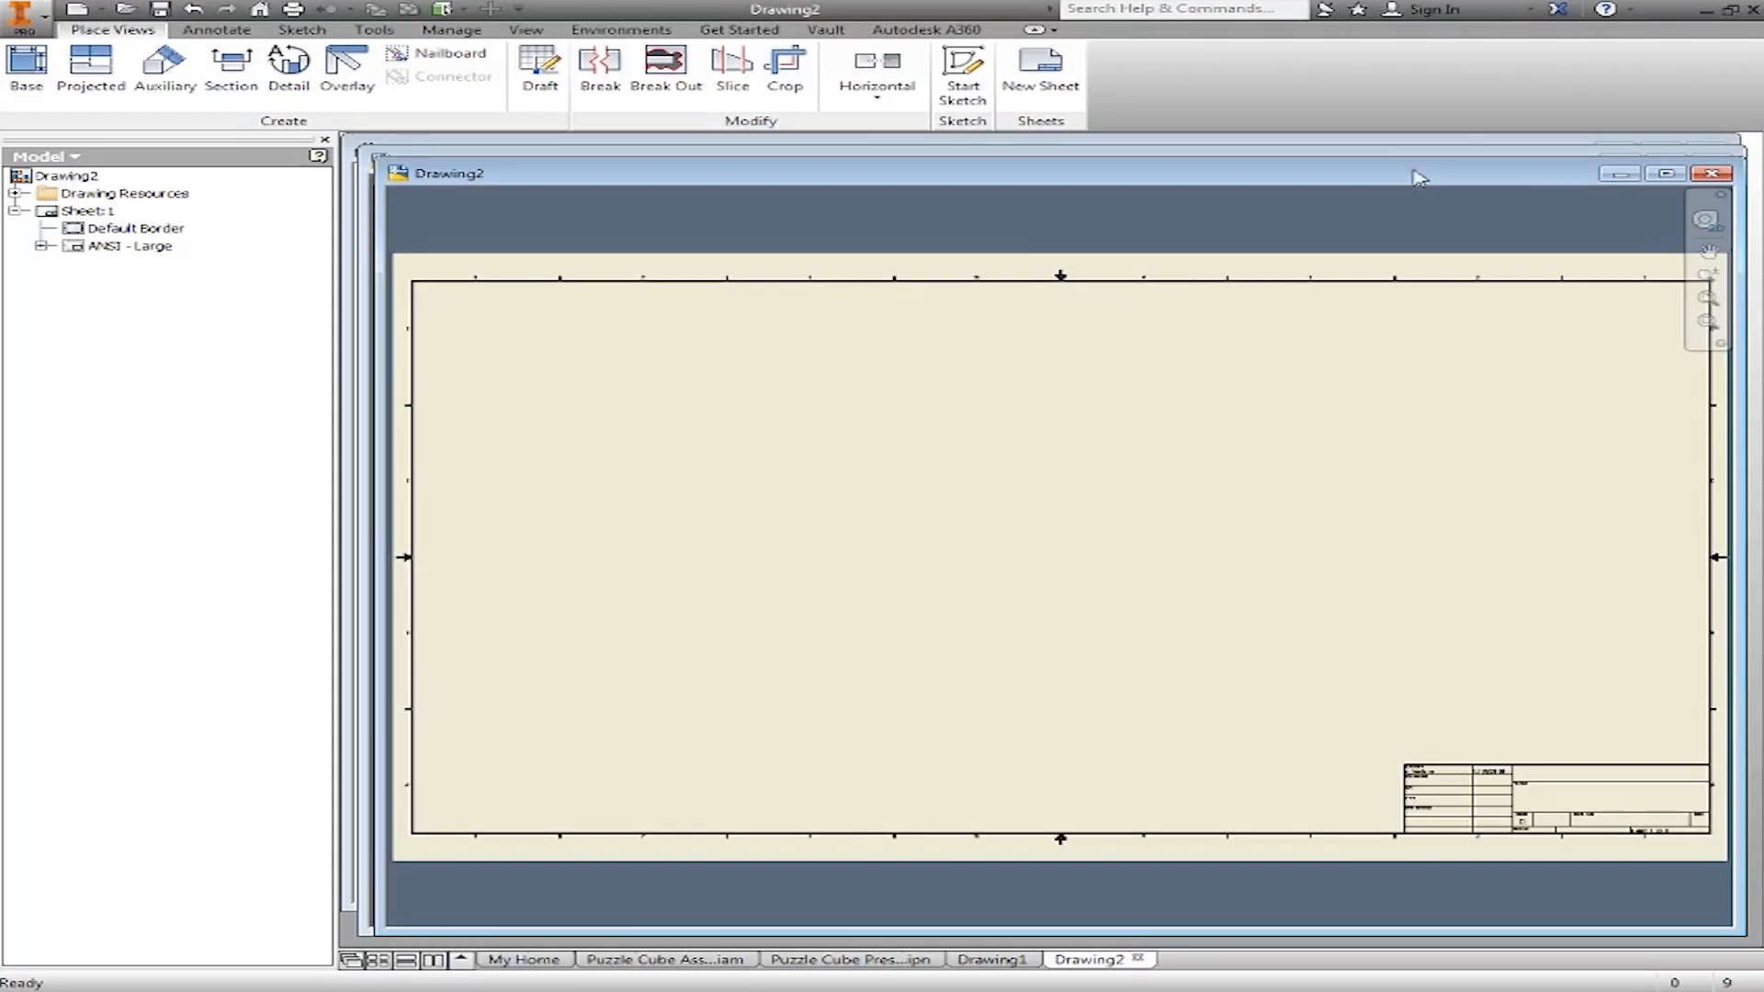
{"action": "left_click", "coordinate": [1676, 174]}
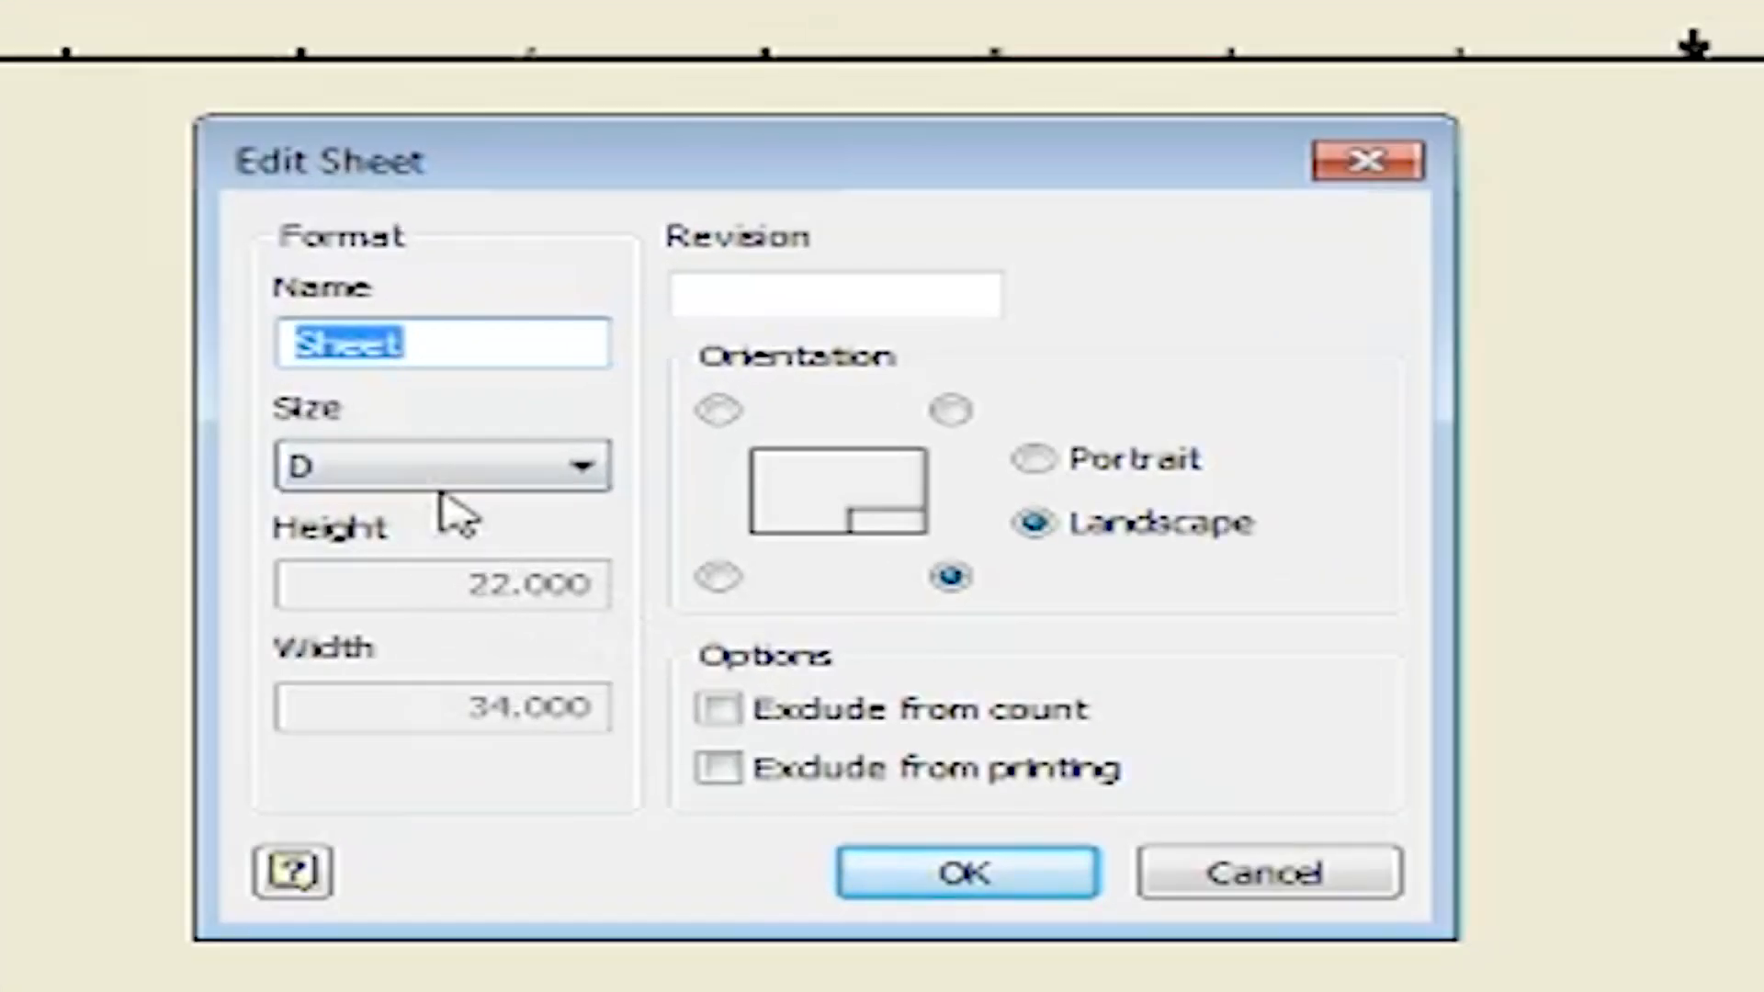
Set the drawing sheet's size to A and rename the sheet as Piece
{"action": "left_click", "coordinate": [393, 470]}
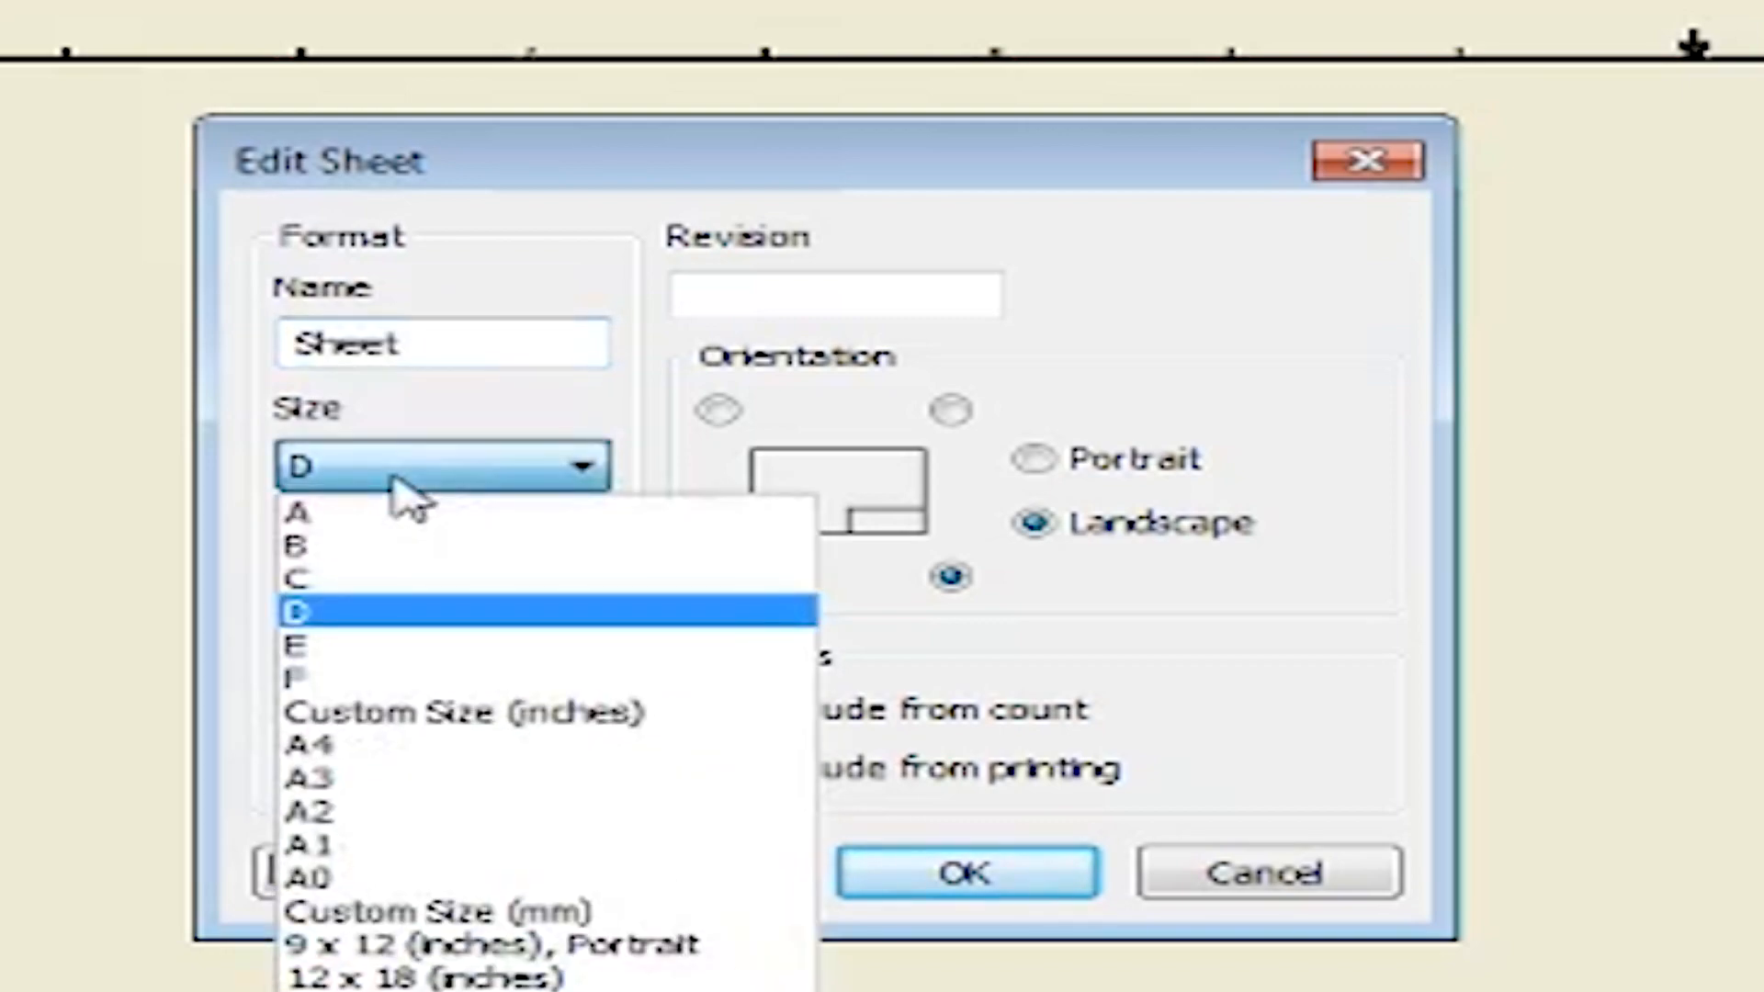
{"action": "left_click", "coordinate": [393, 514]}
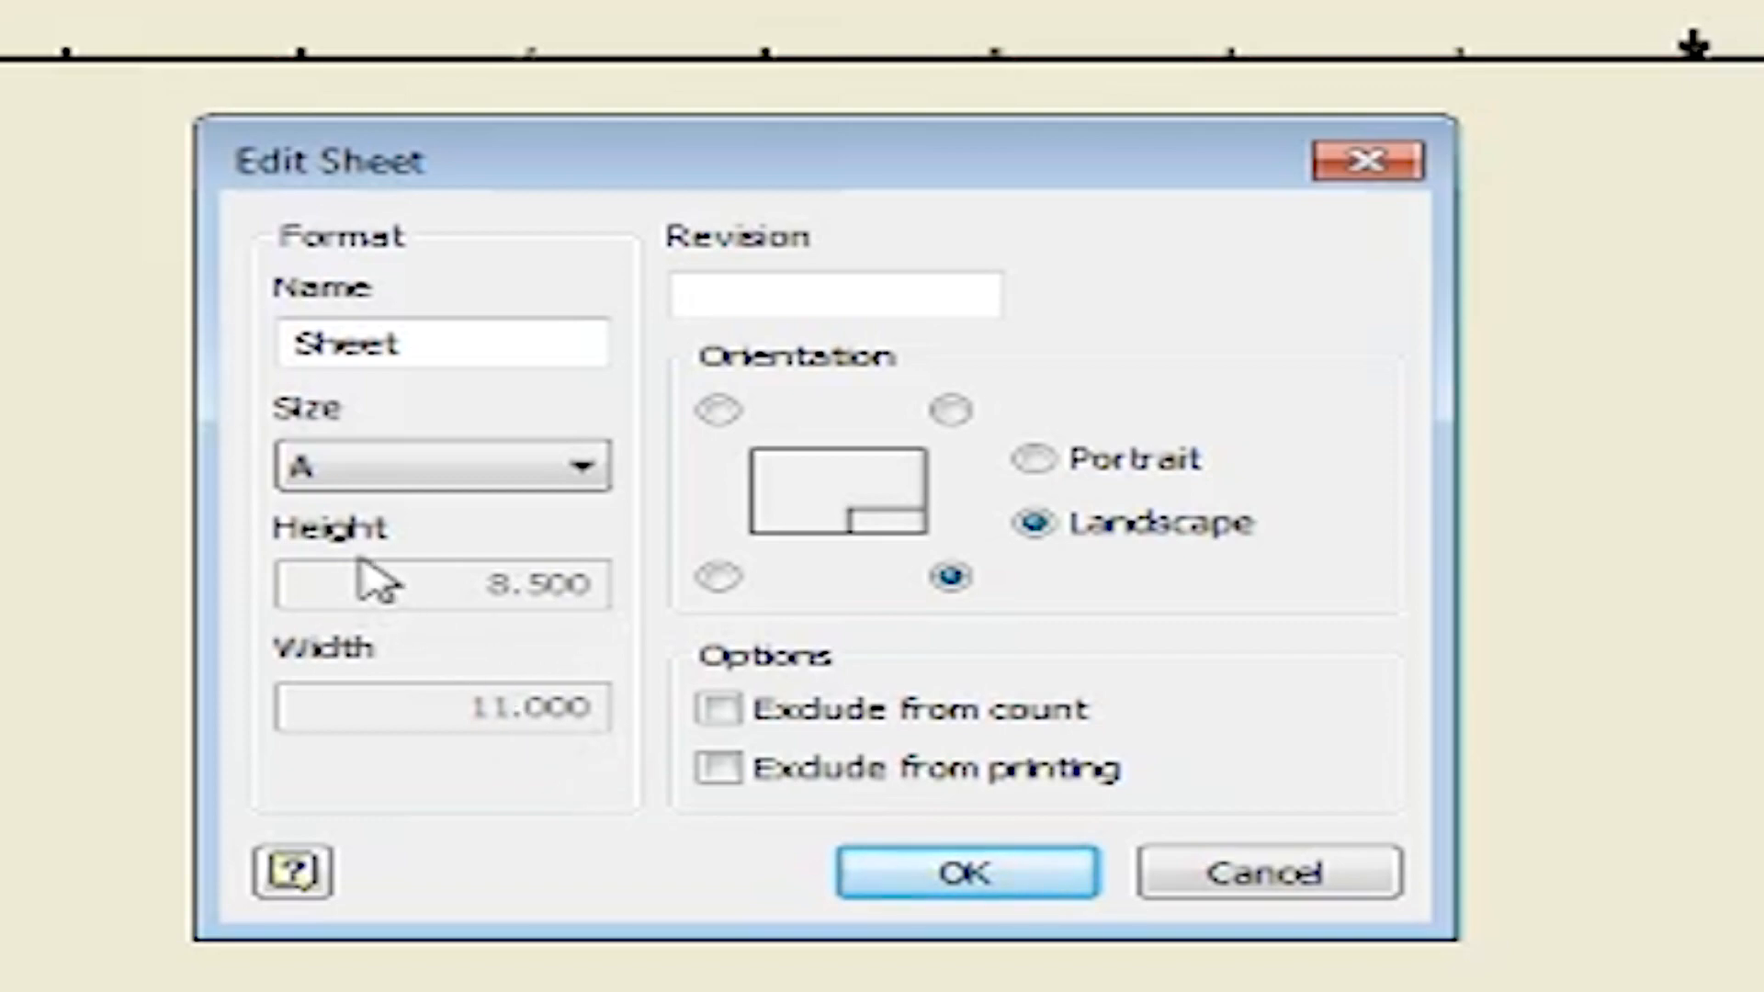
{"action": "left_click_drag", "start_coordinate": [445, 346], "coordinate": [184, 382]}
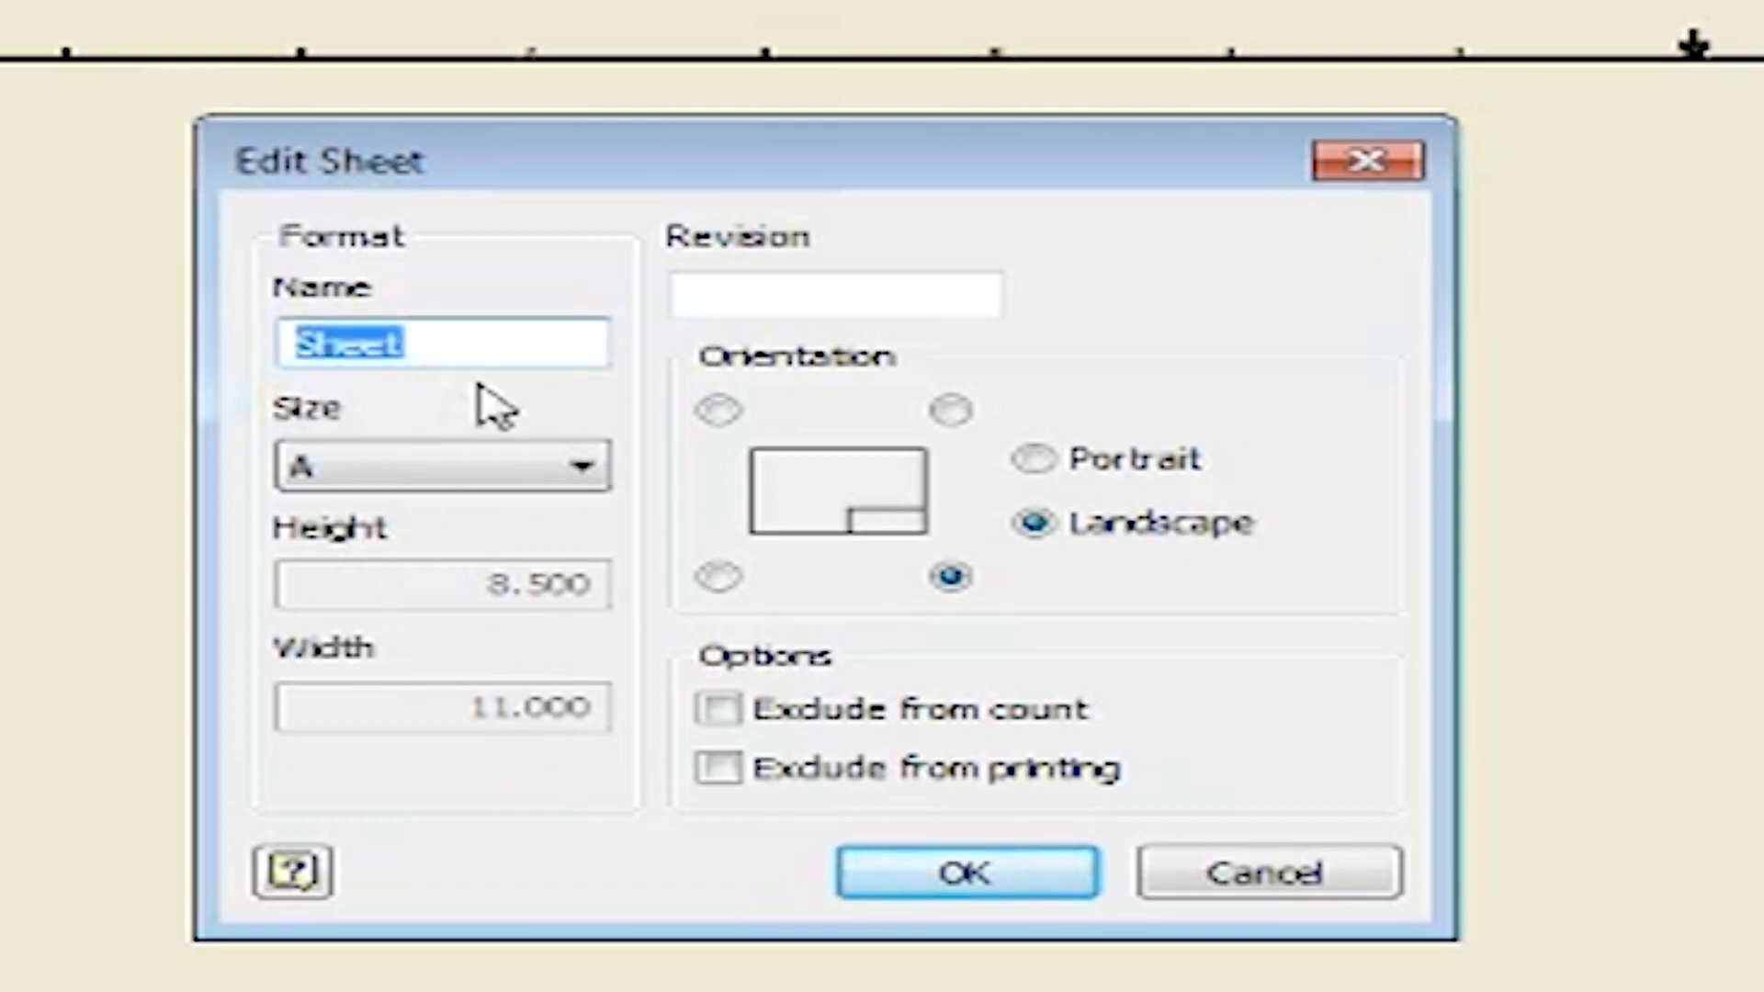
{"action": "type", "text": "Piece"}
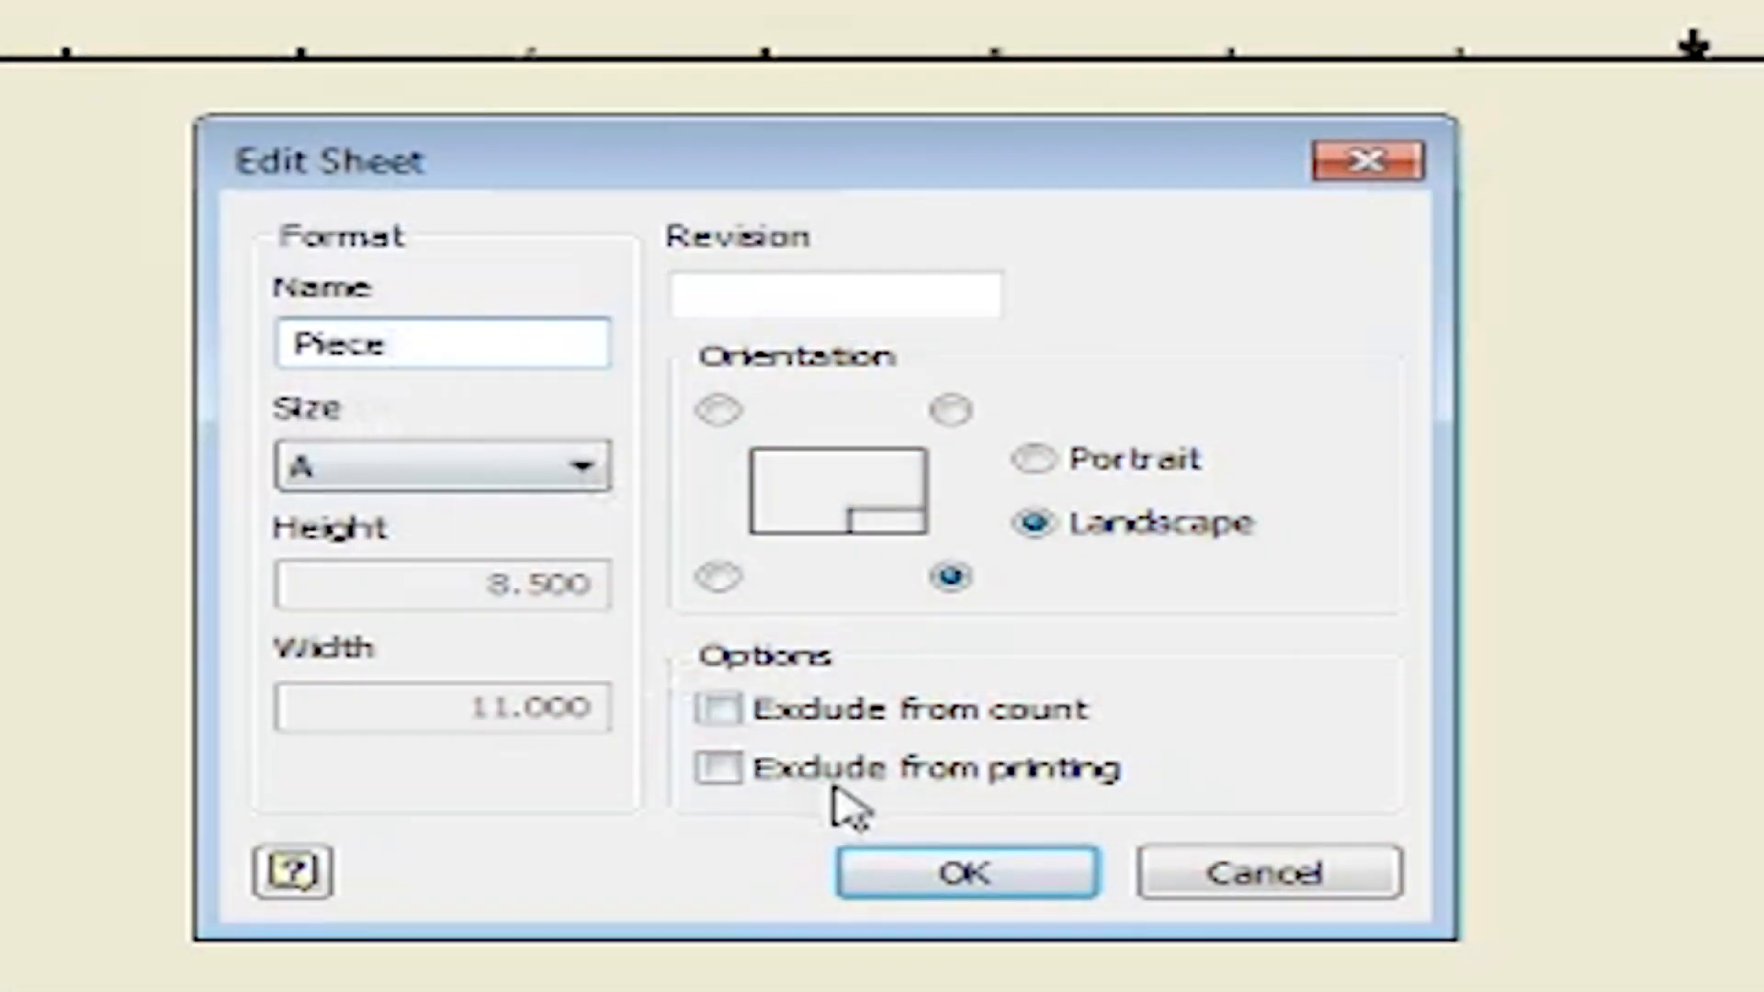
{"action": "left_click", "coordinate": [969, 906]}
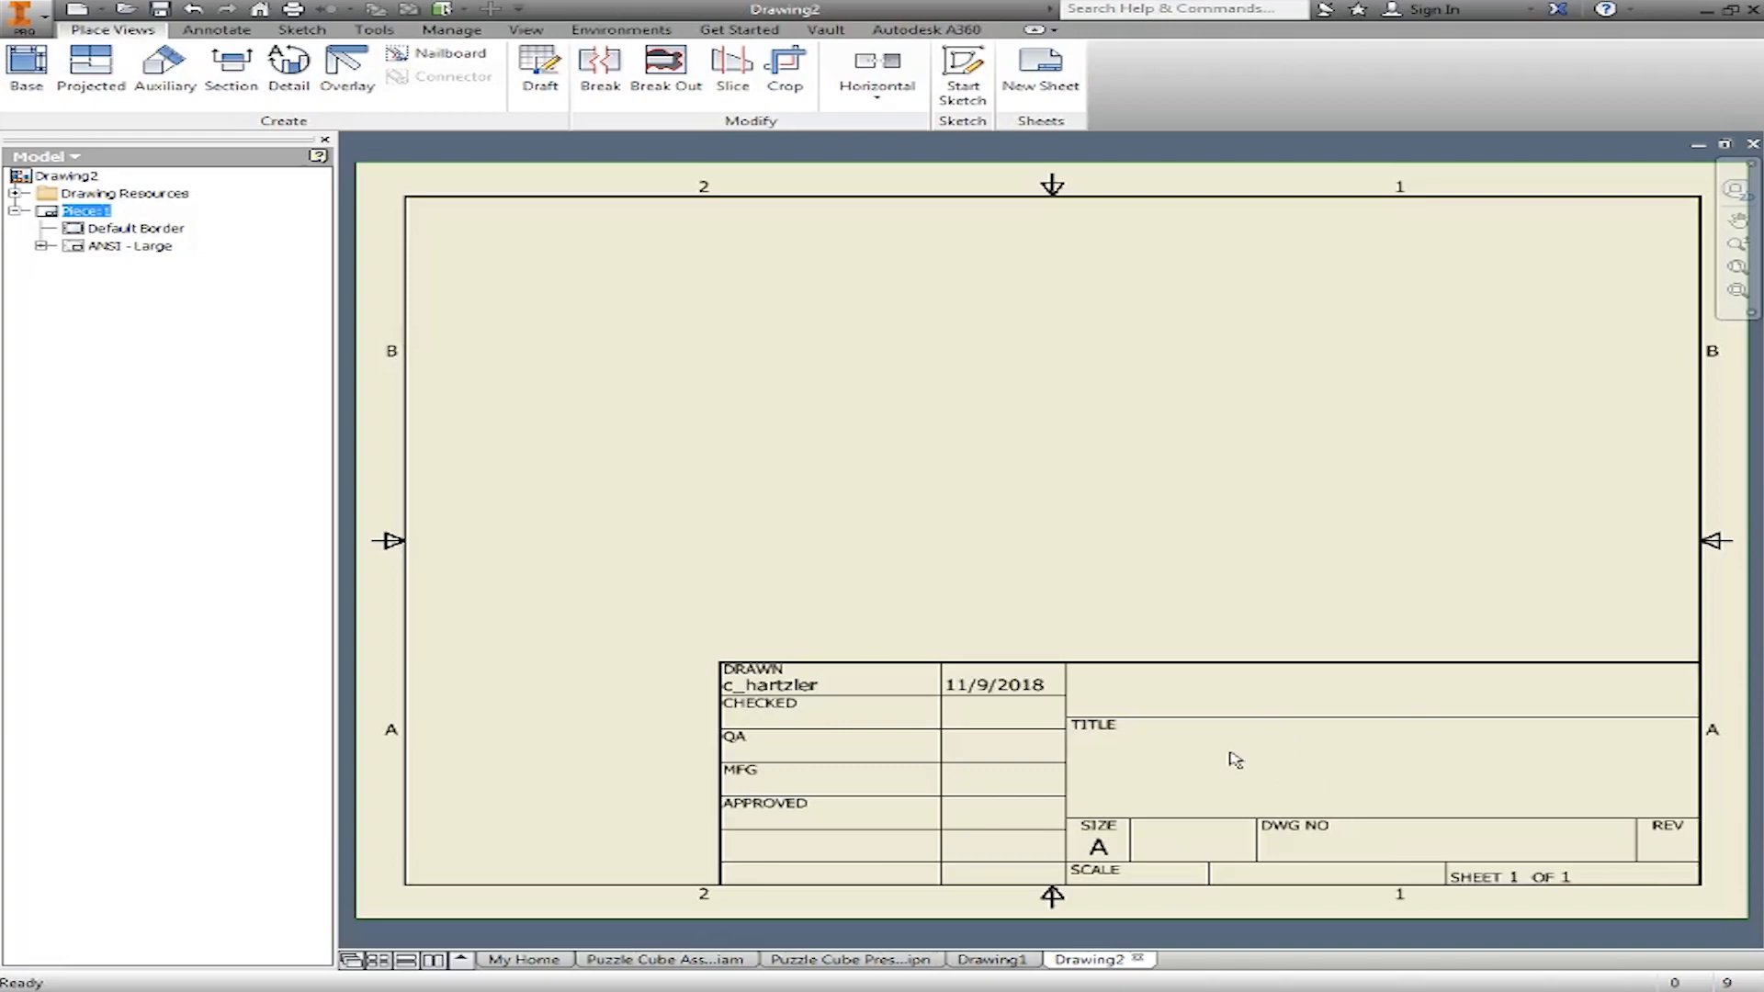
Replace the sheet's ANSI - Large title block with the ANSI A title block
{"action": "left_click", "coordinate": [130, 246]}
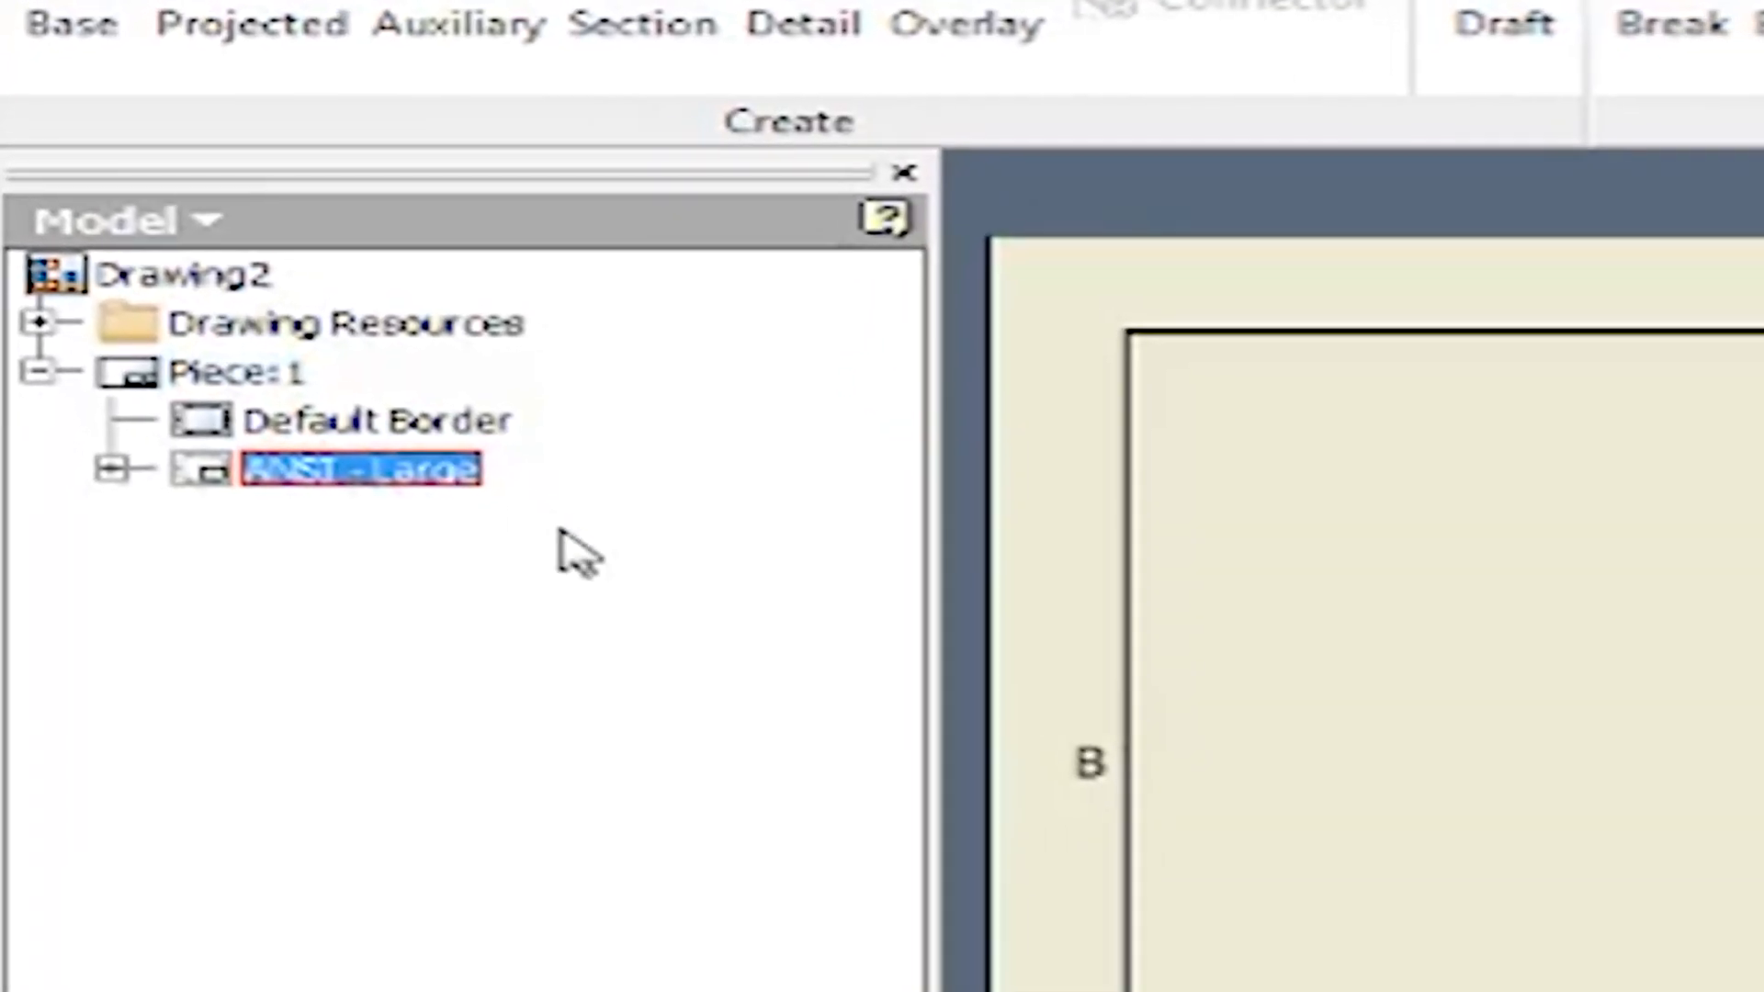
{"action": "key", "text": "Delete"}
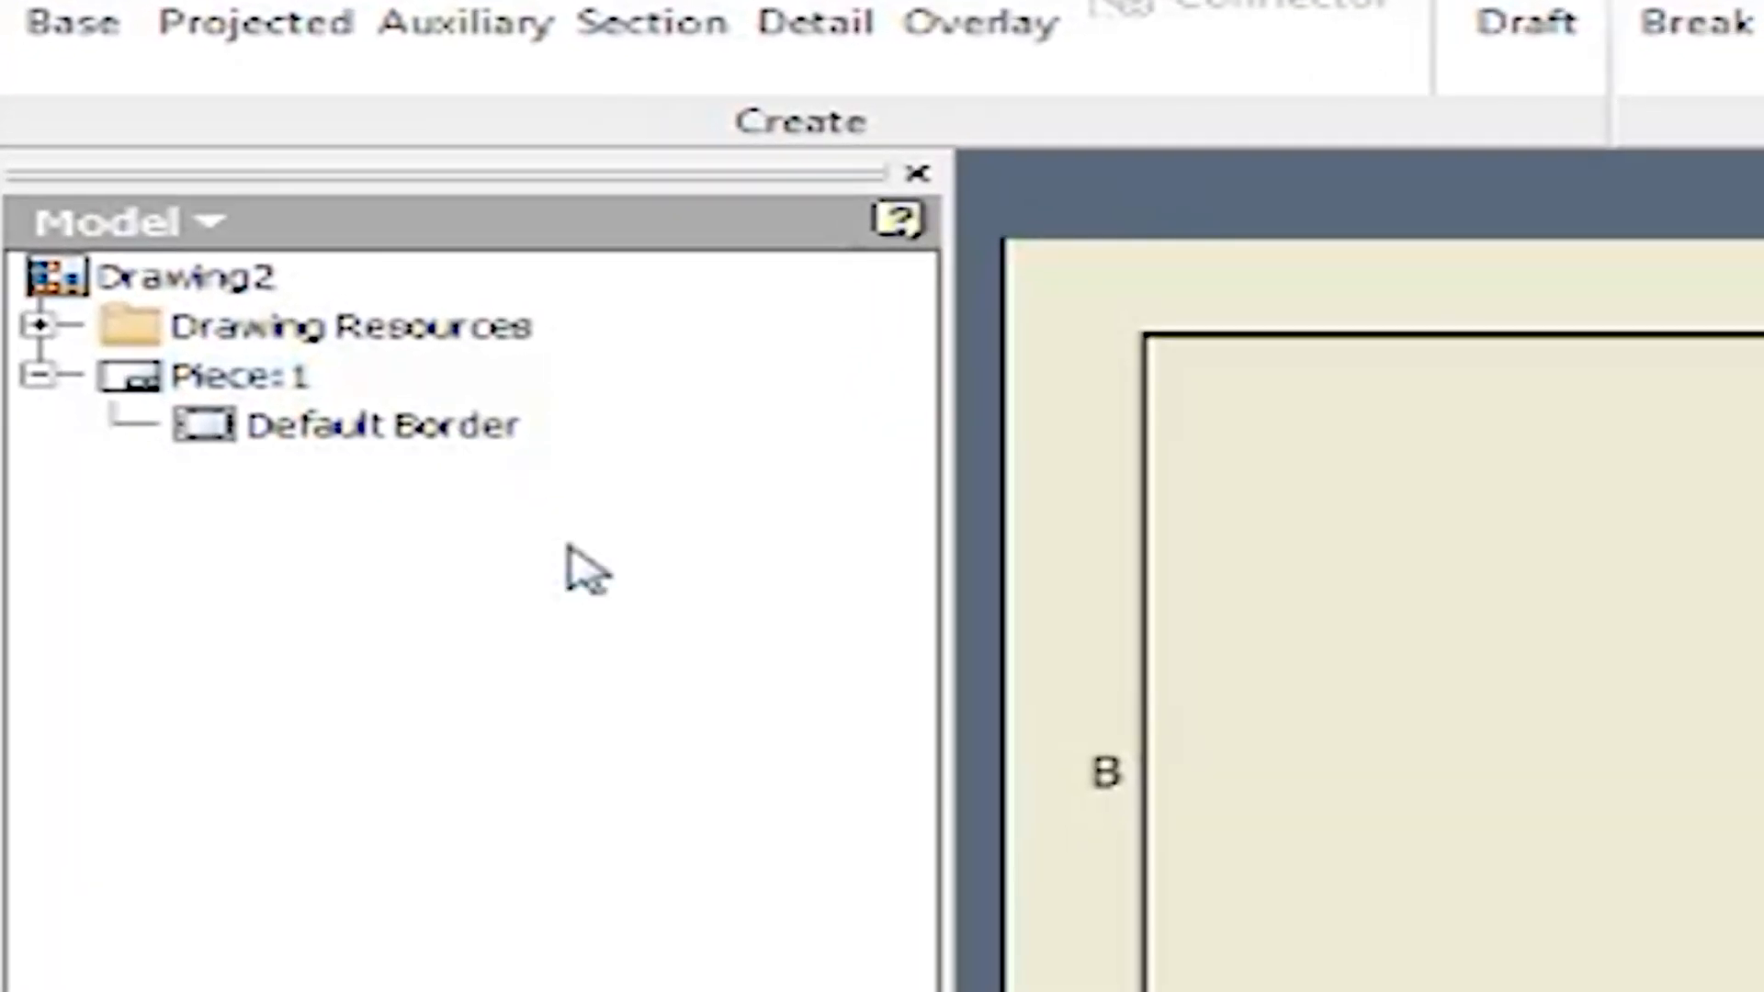
{"action": "left_click", "coordinate": [38, 326]}
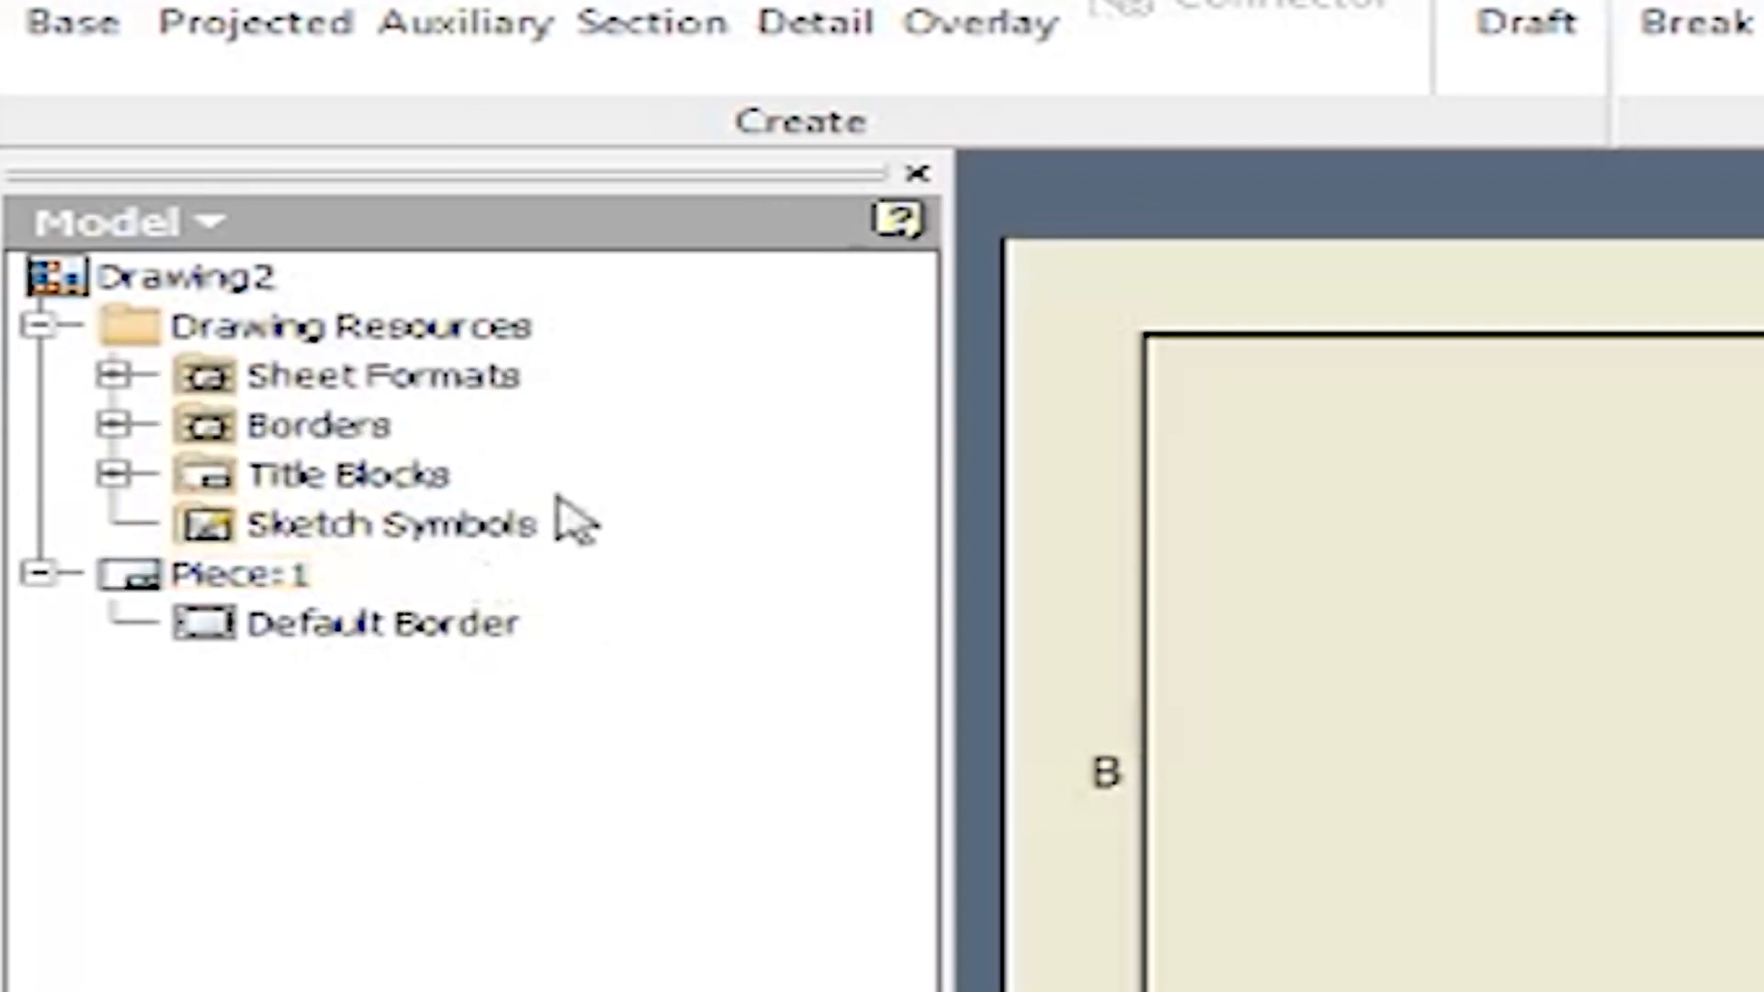
{"action": "left_click", "coordinate": [108, 476]}
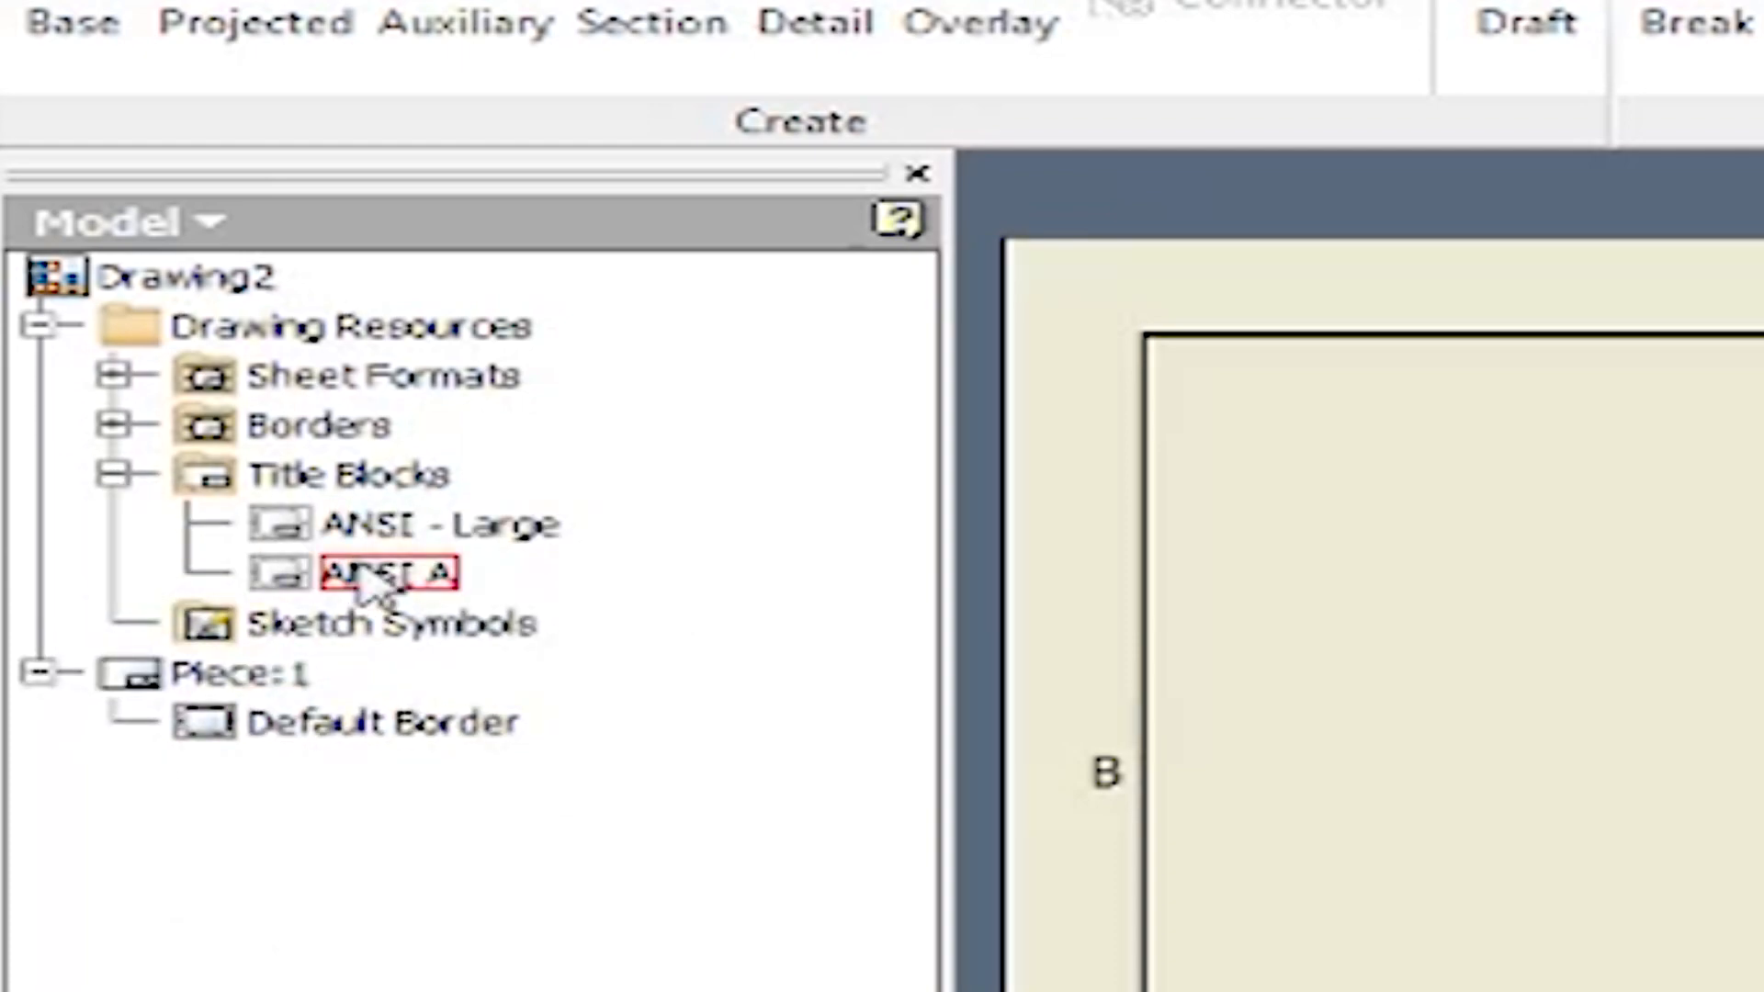
{"action": "double_click", "coordinate": [363, 577]}
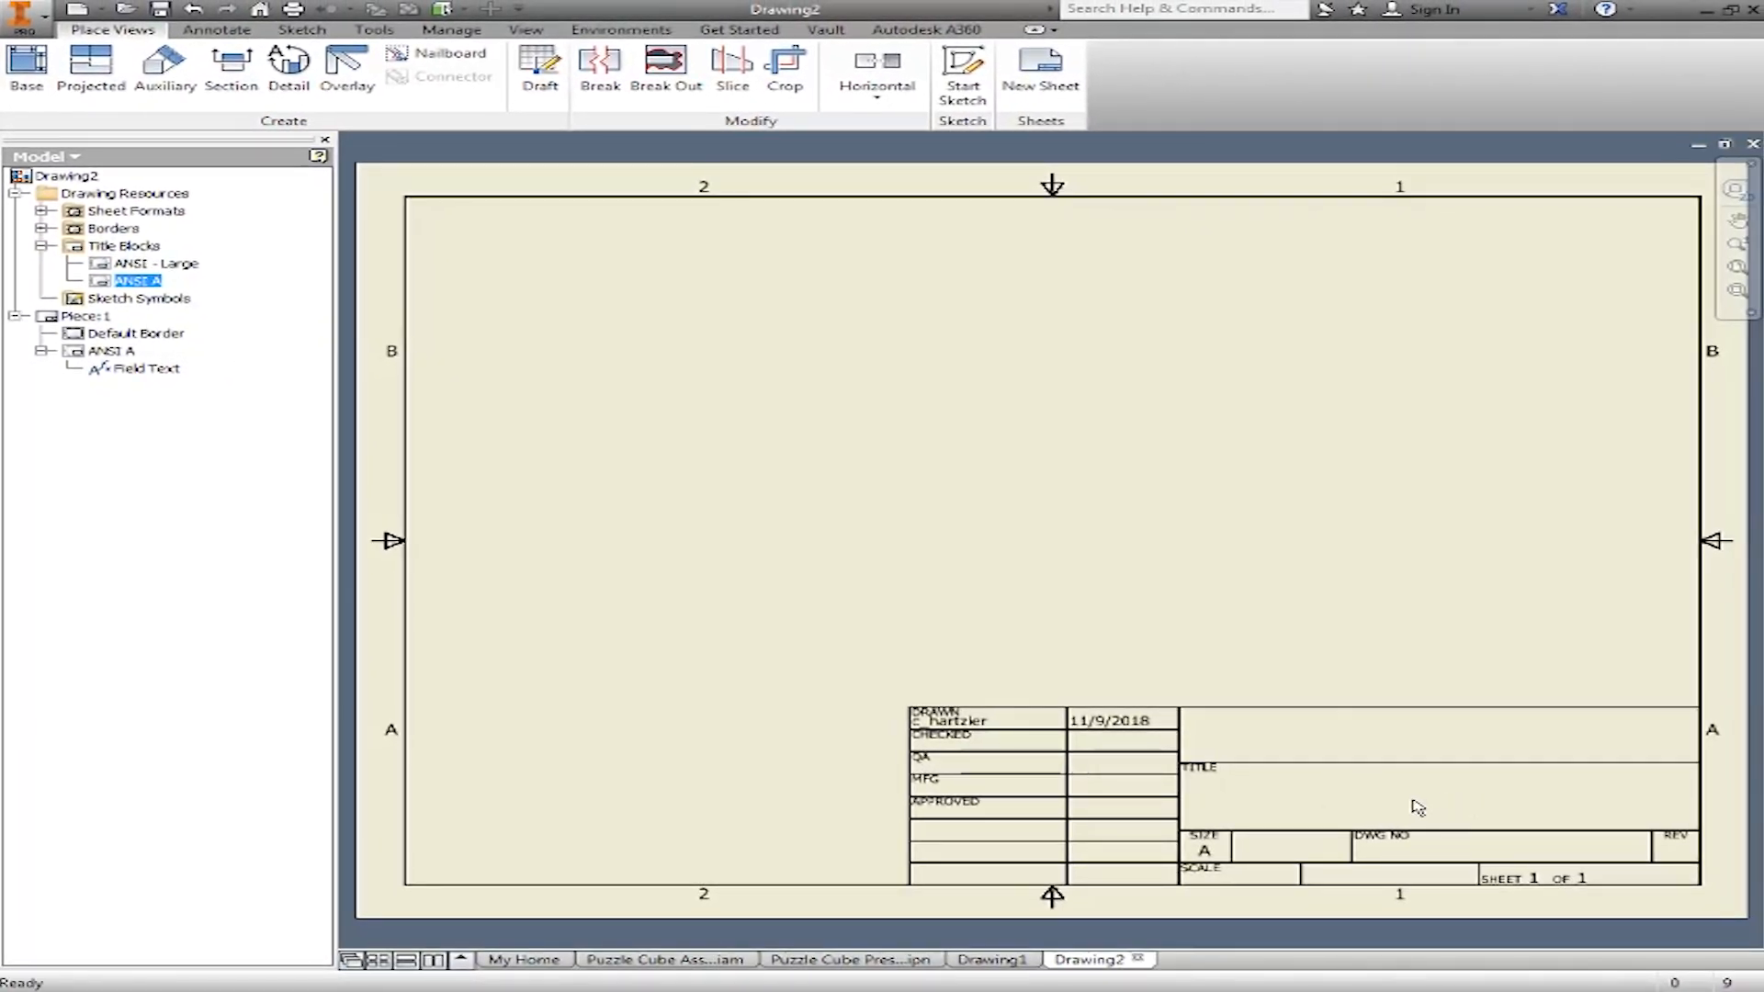
{"action": "left_click", "coordinate": [1126, 505]}
Start a base view and load the Green Piece part from the Puzzle Cube folder
{"action": "left_click", "coordinate": [27, 77]}
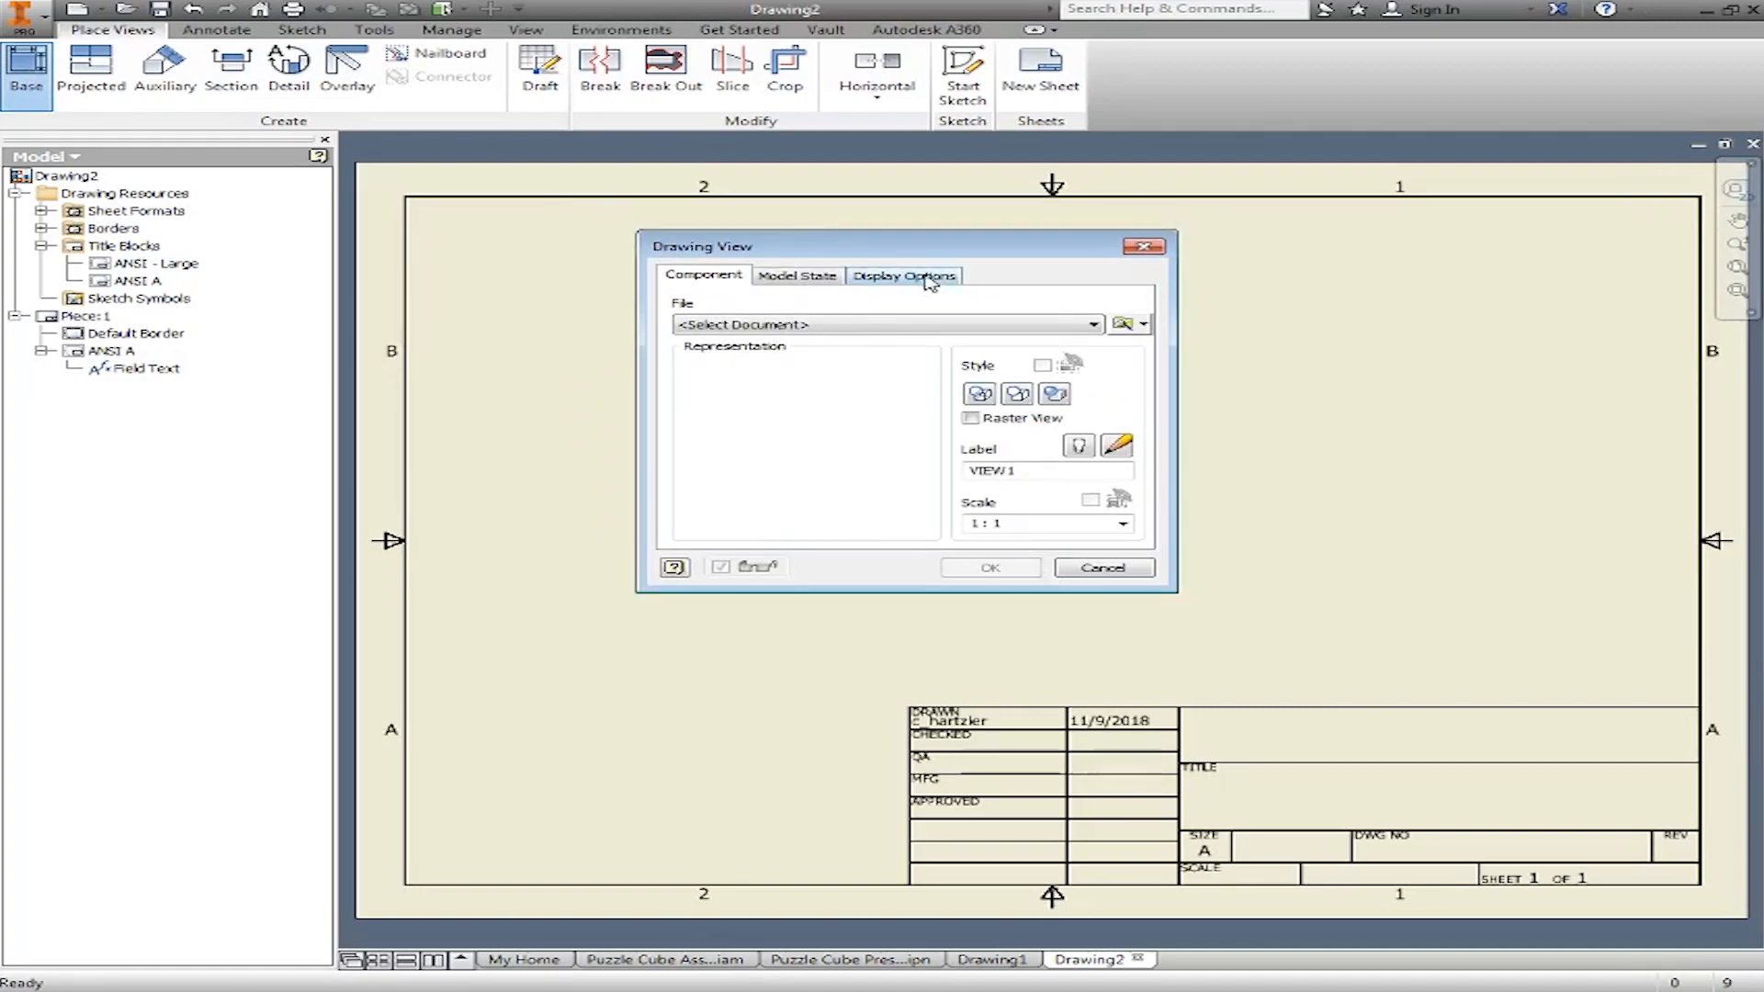
{"action": "left_click", "coordinate": [1122, 324]}
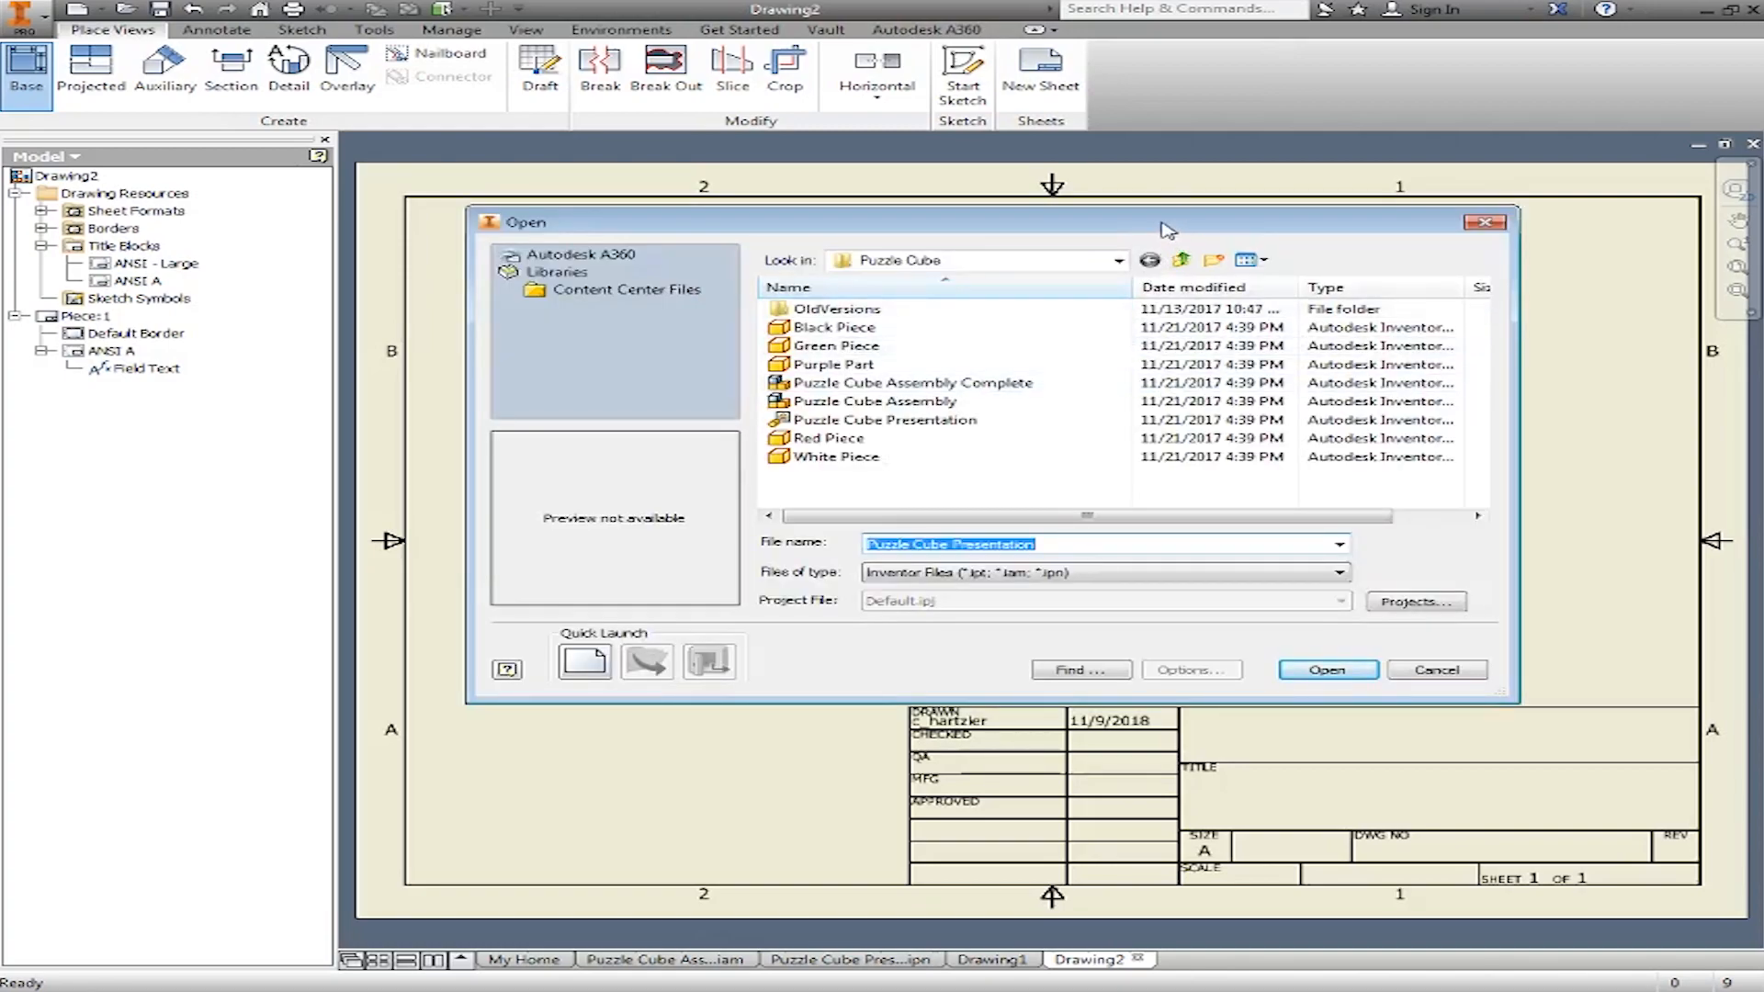
{"action": "left_click", "coordinate": [1117, 261]}
{"action": "left_click", "coordinate": [919, 381]}
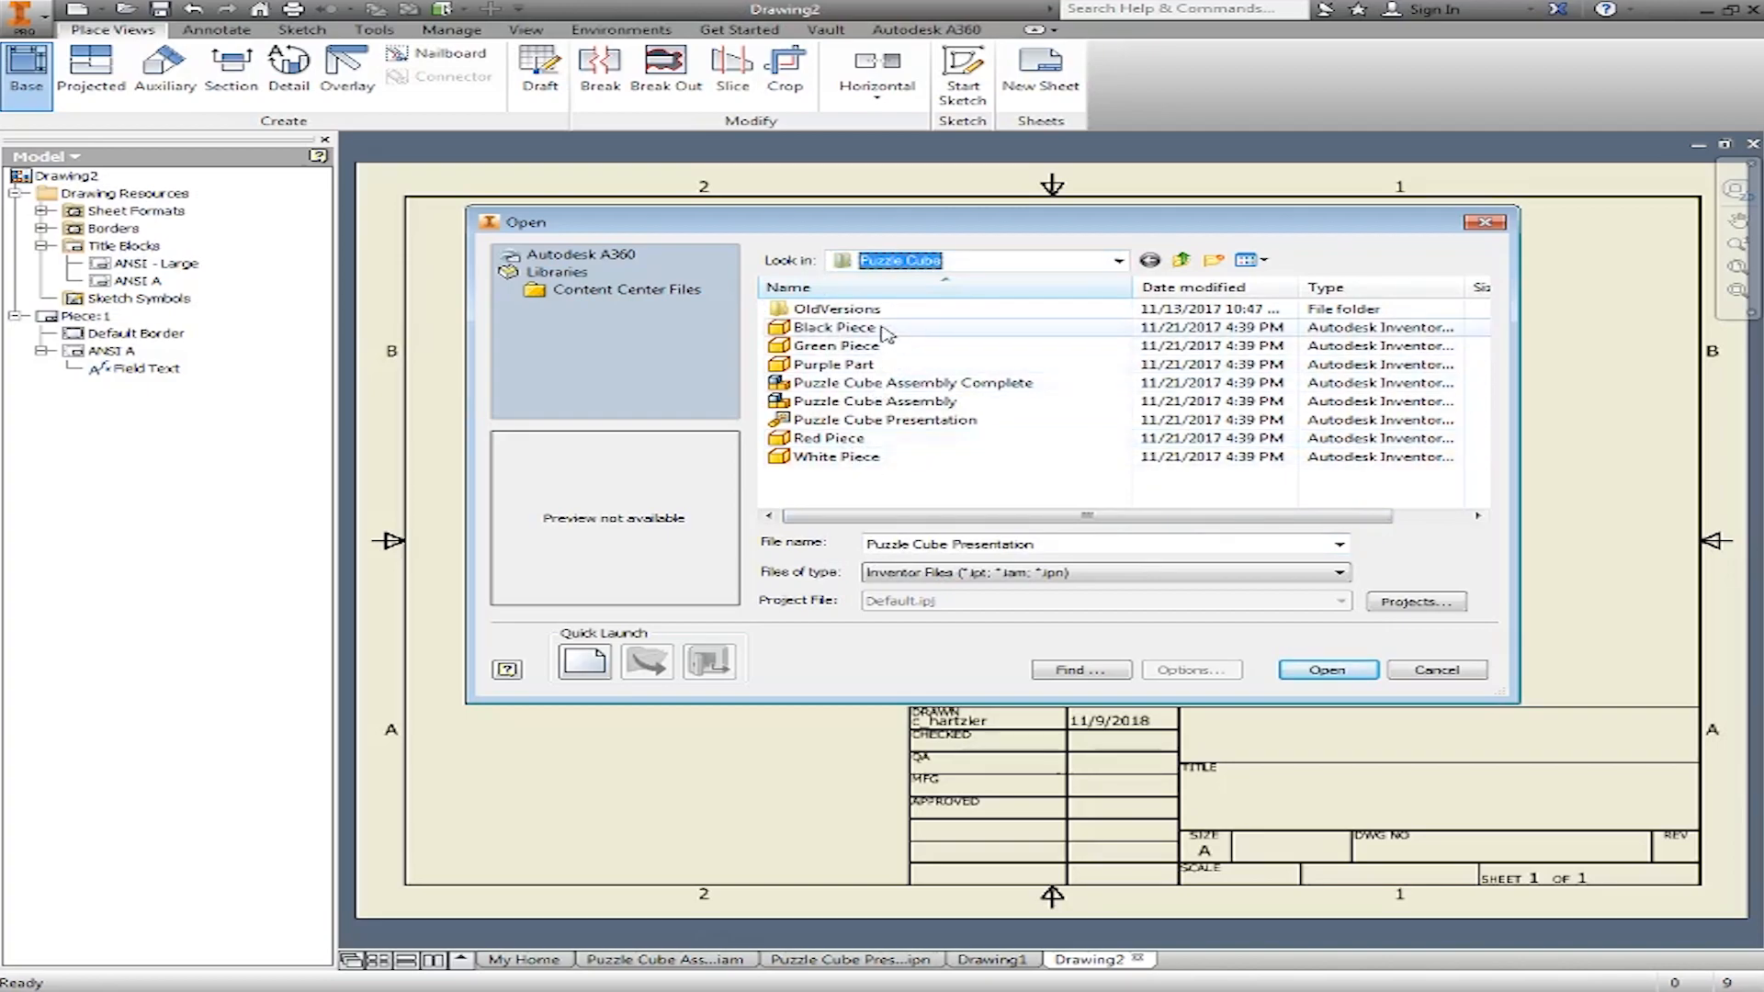
{"action": "left_click", "coordinate": [853, 348]}
{"action": "left_click", "coordinate": [1327, 670]}
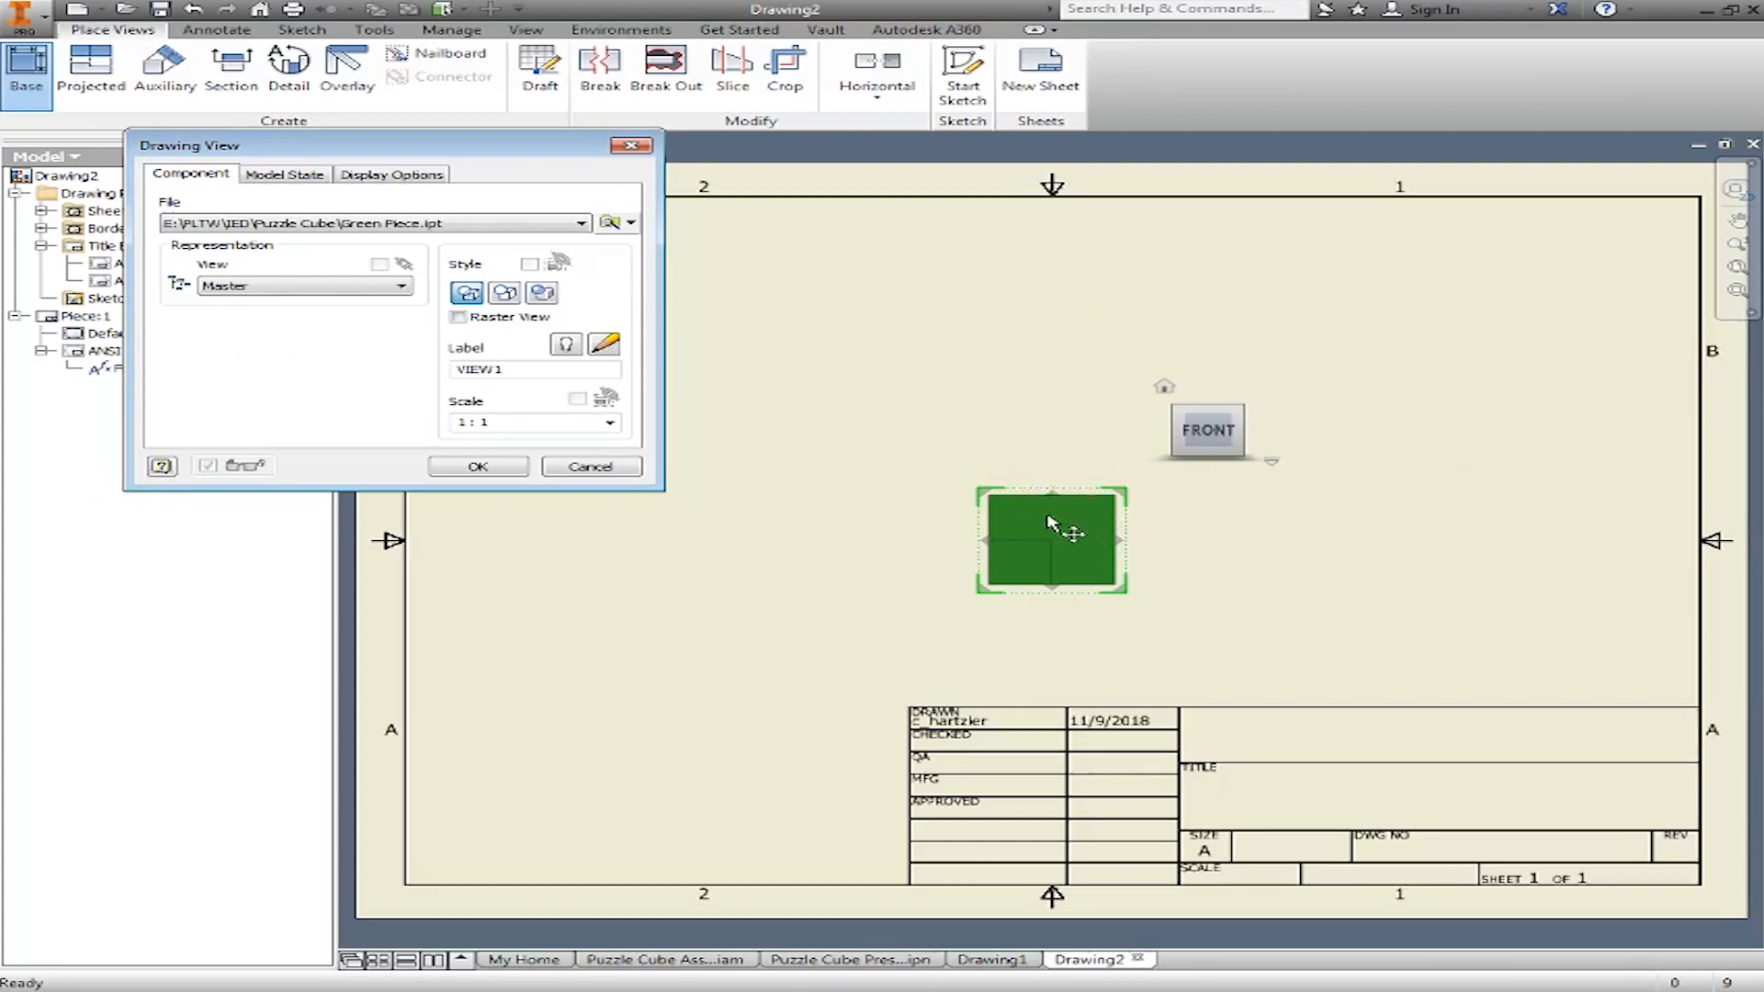
Add projected top, right-side and isometric views around the front base view of the green piece
{"action": "left_click", "coordinate": [1047, 544]}
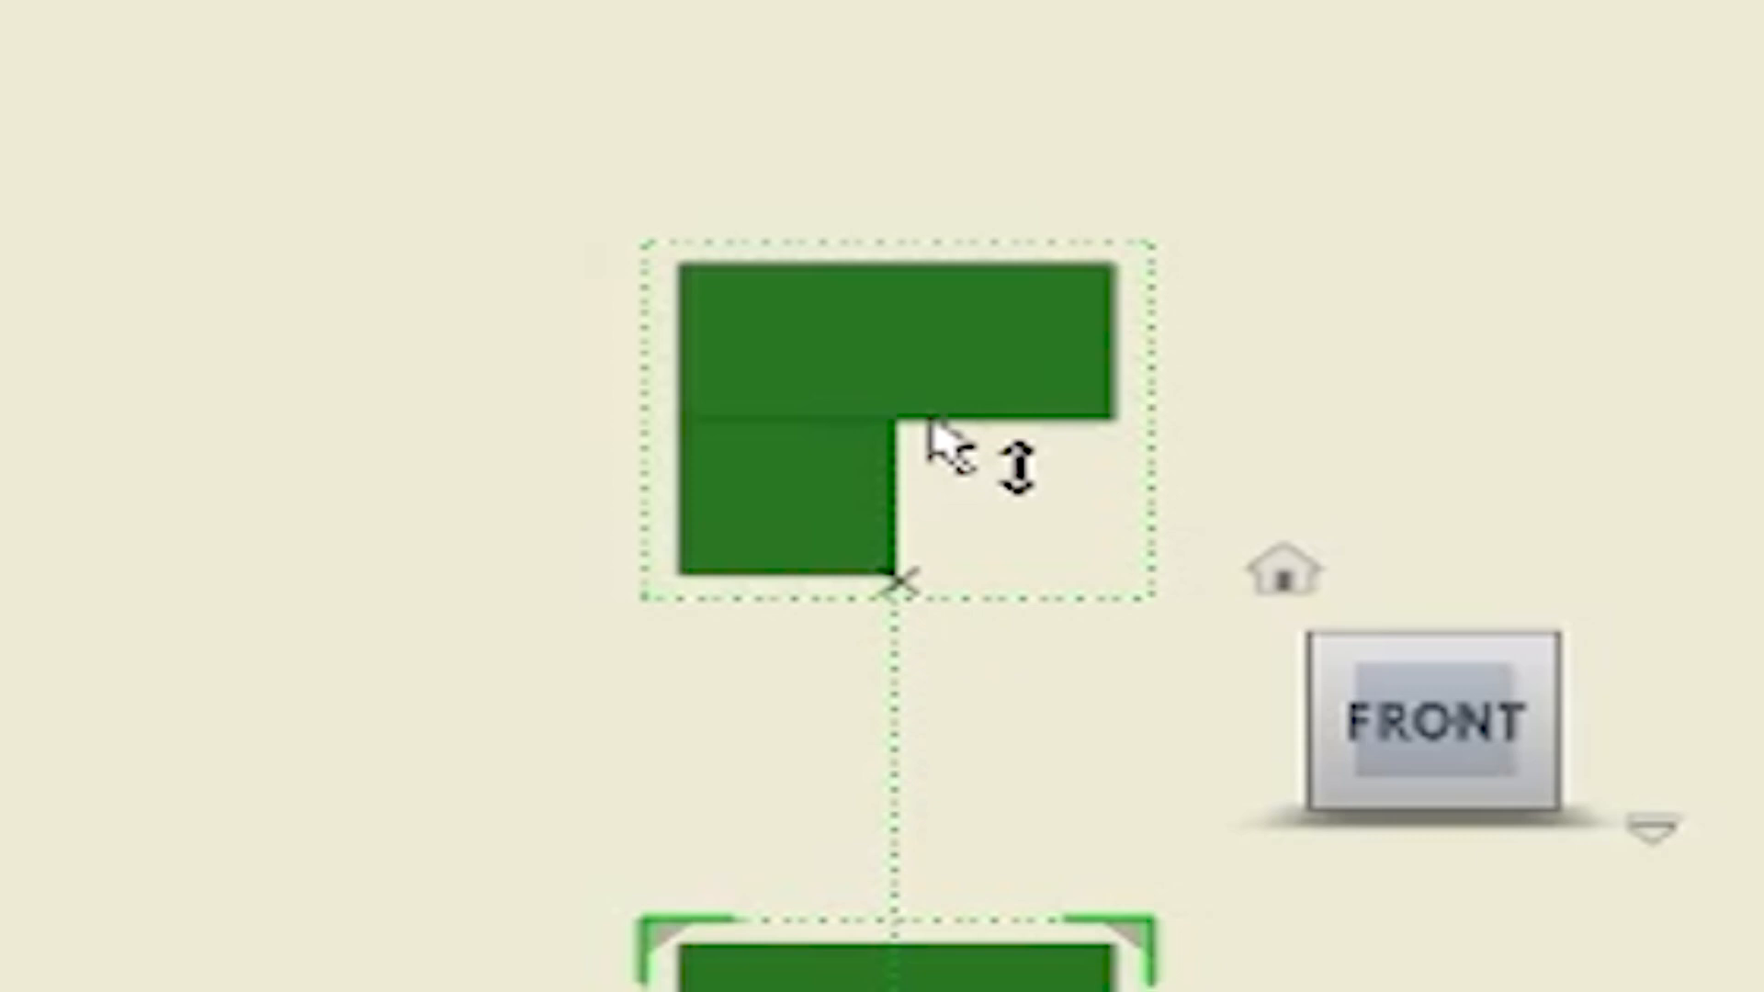
{"action": "left_click", "coordinate": [904, 422]}
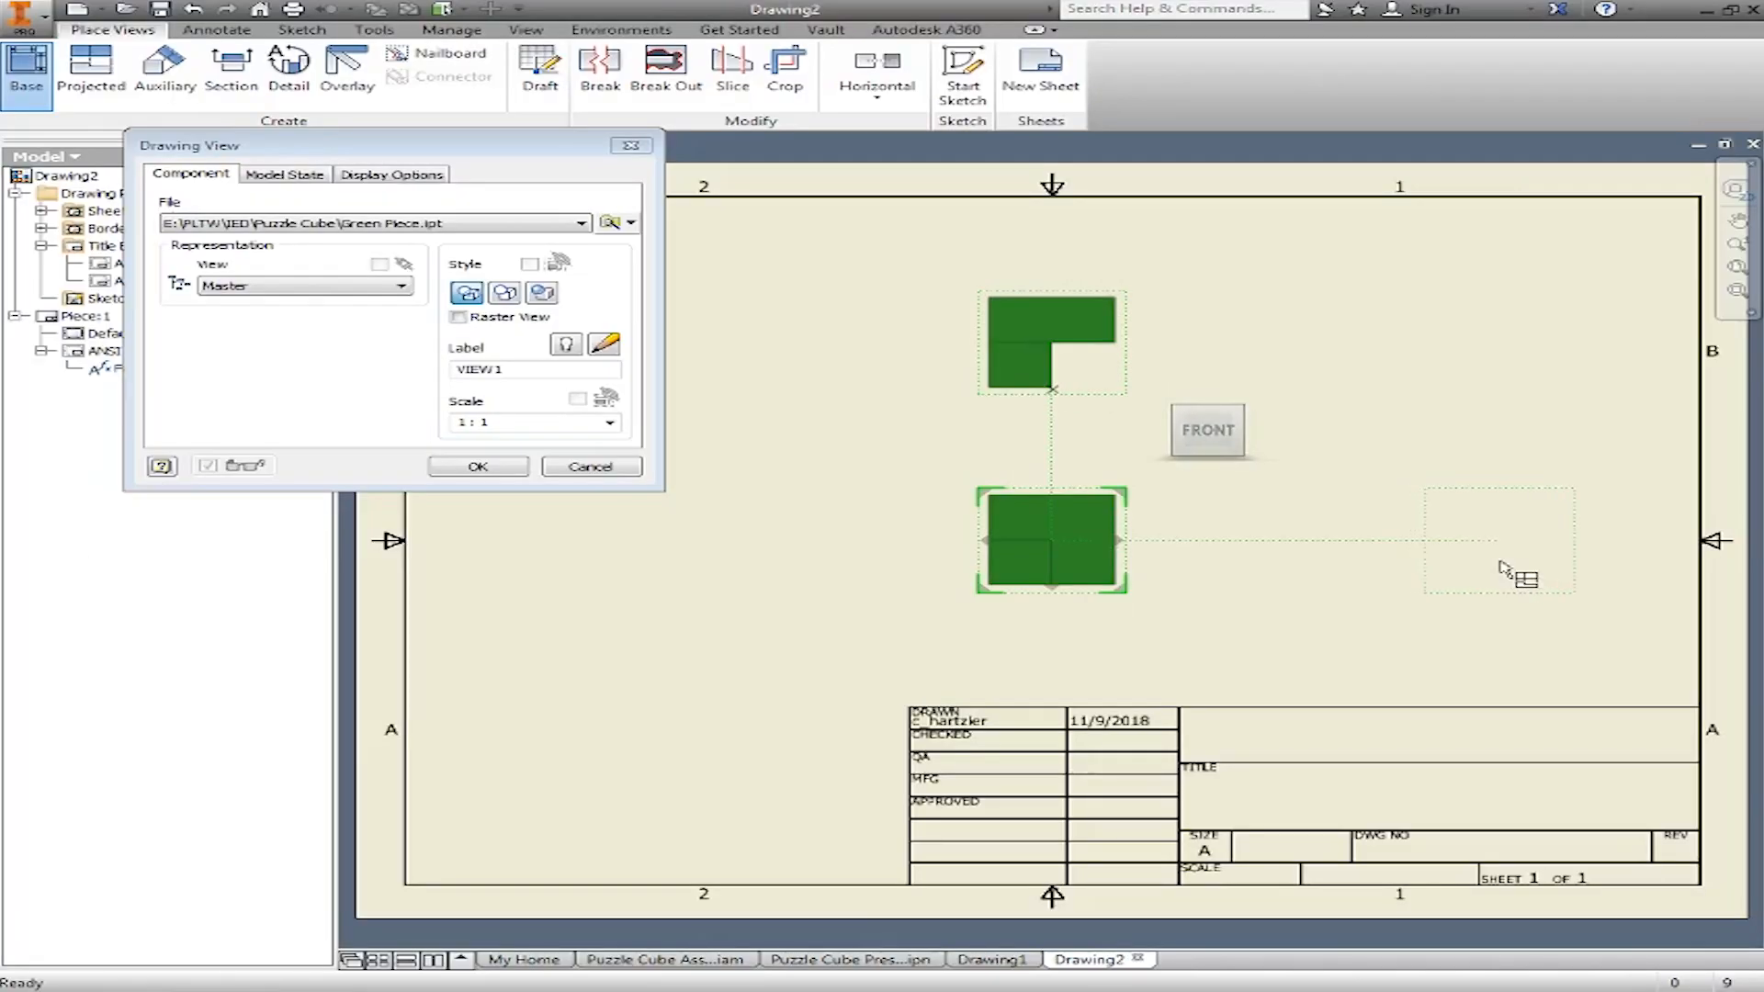
{"action": "left_click", "coordinate": [1503, 569]}
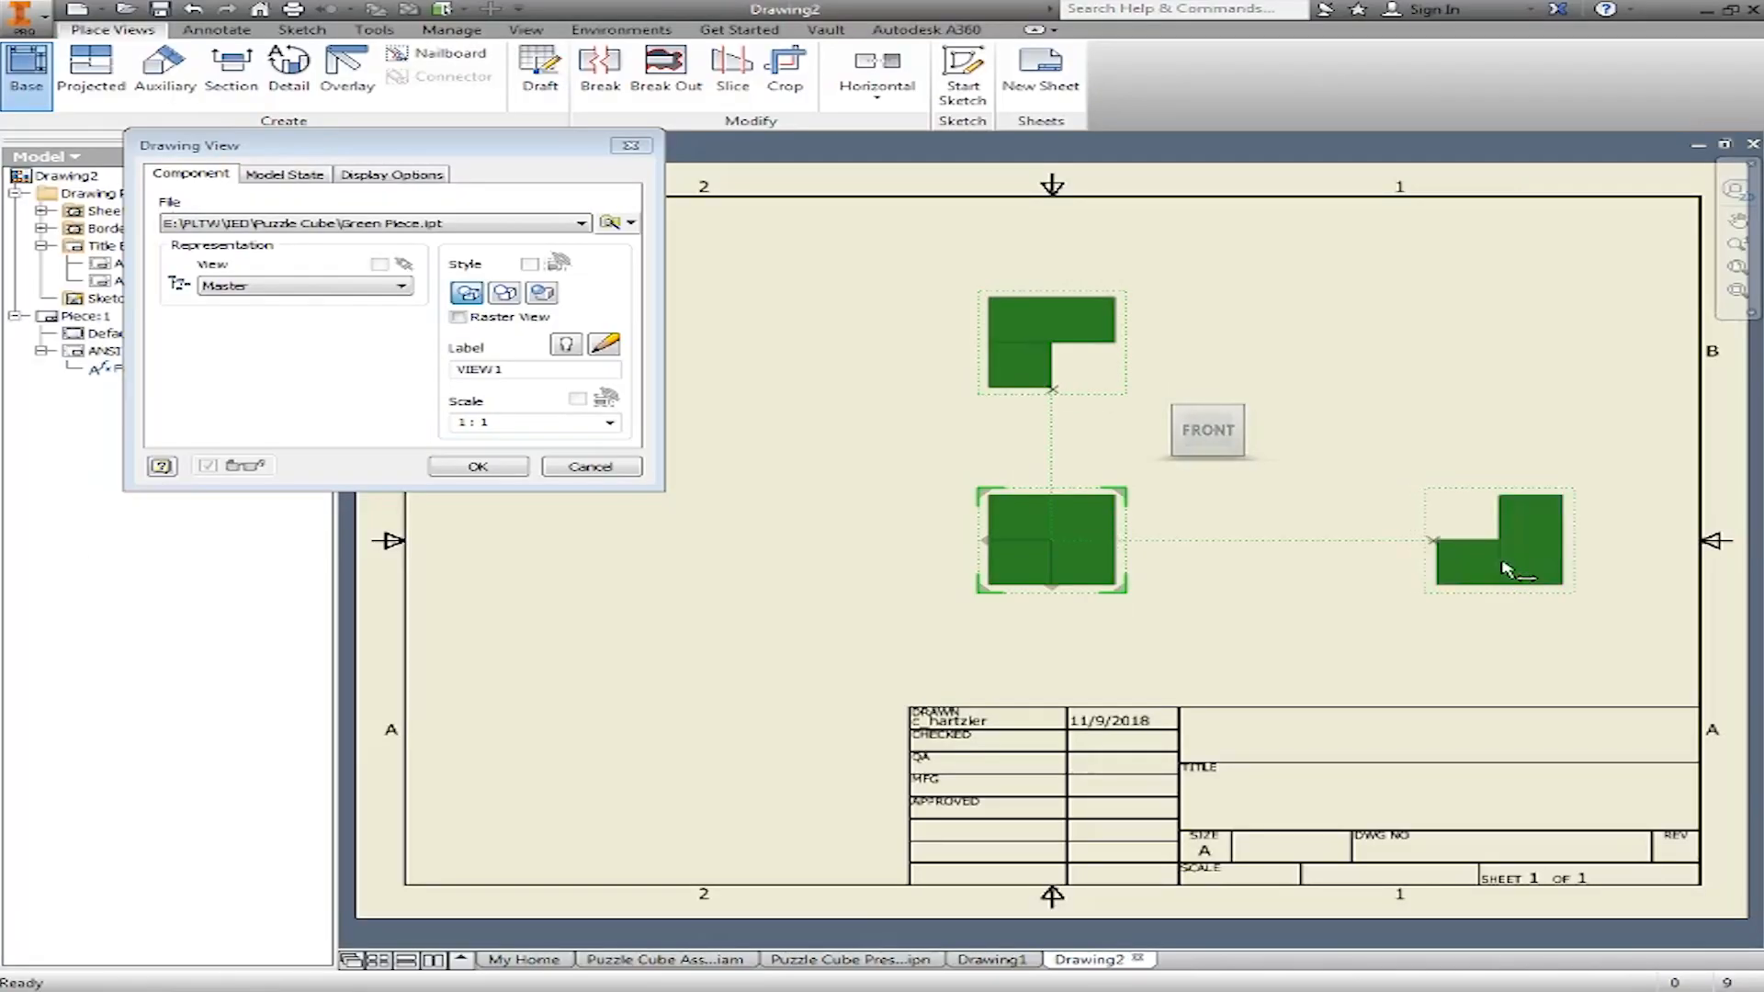
{"action": "left_click", "coordinate": [1523, 318]}
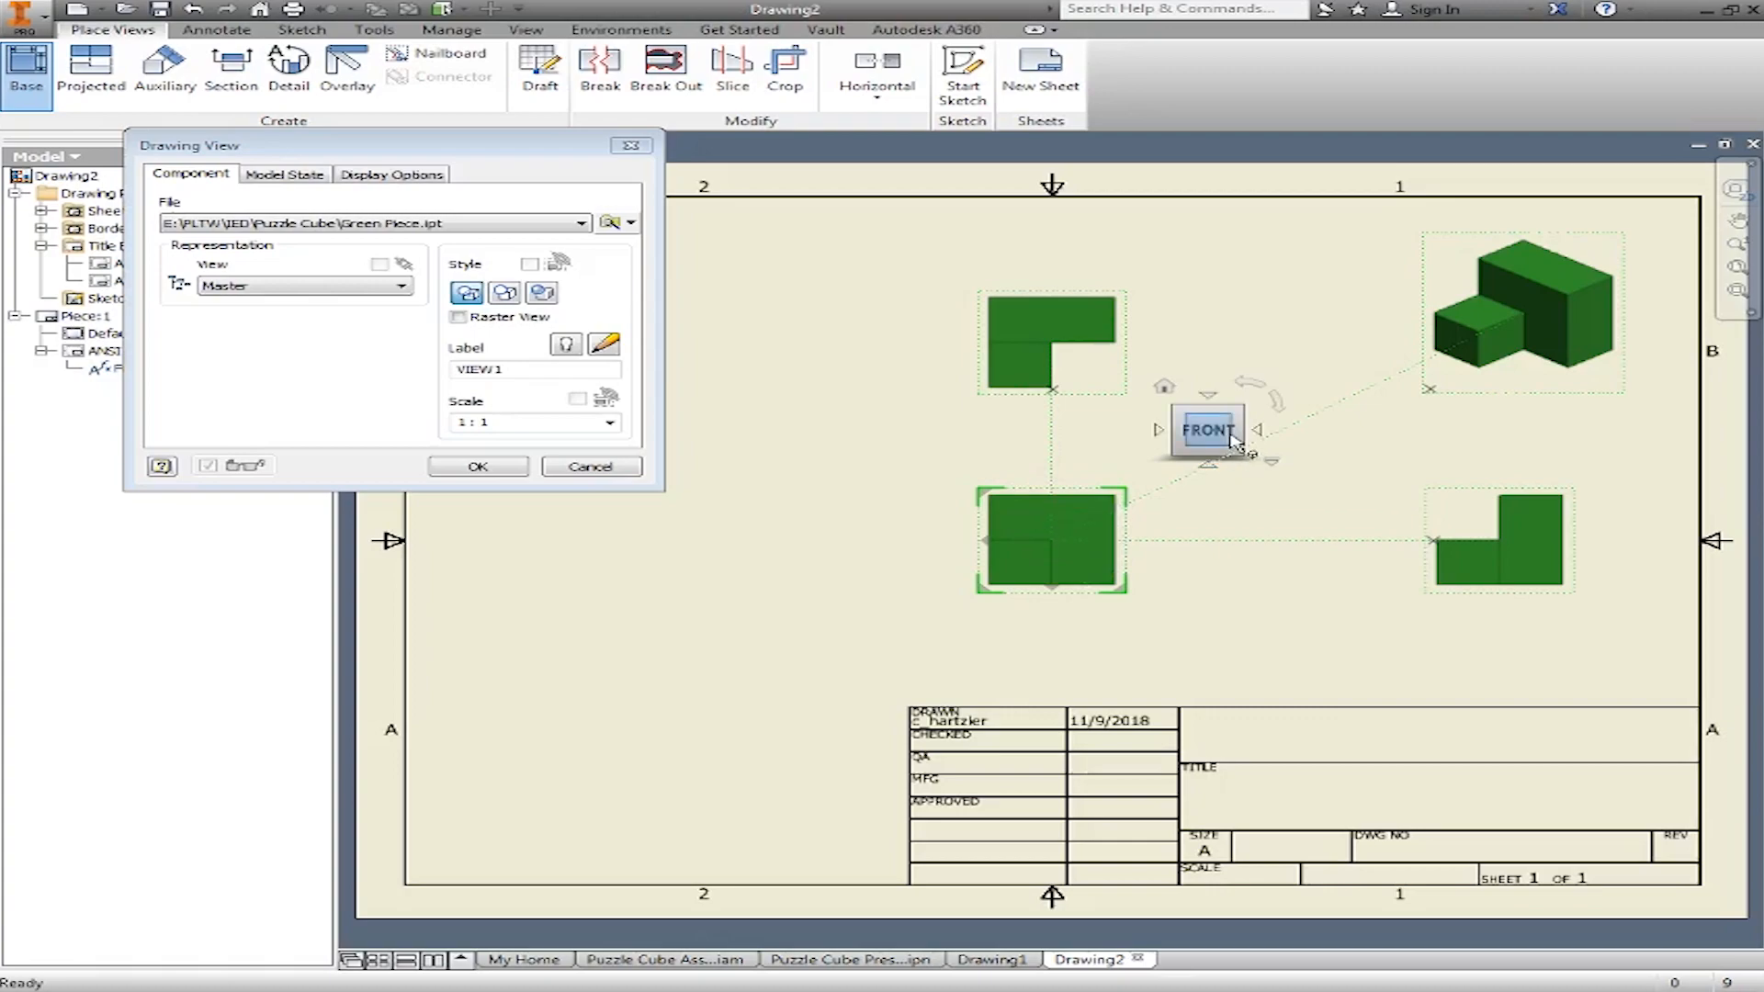
Rotate the base view through the right, back and remaining side orientations until it is back at Front
{"action": "left_click", "coordinate": [1259, 431]}
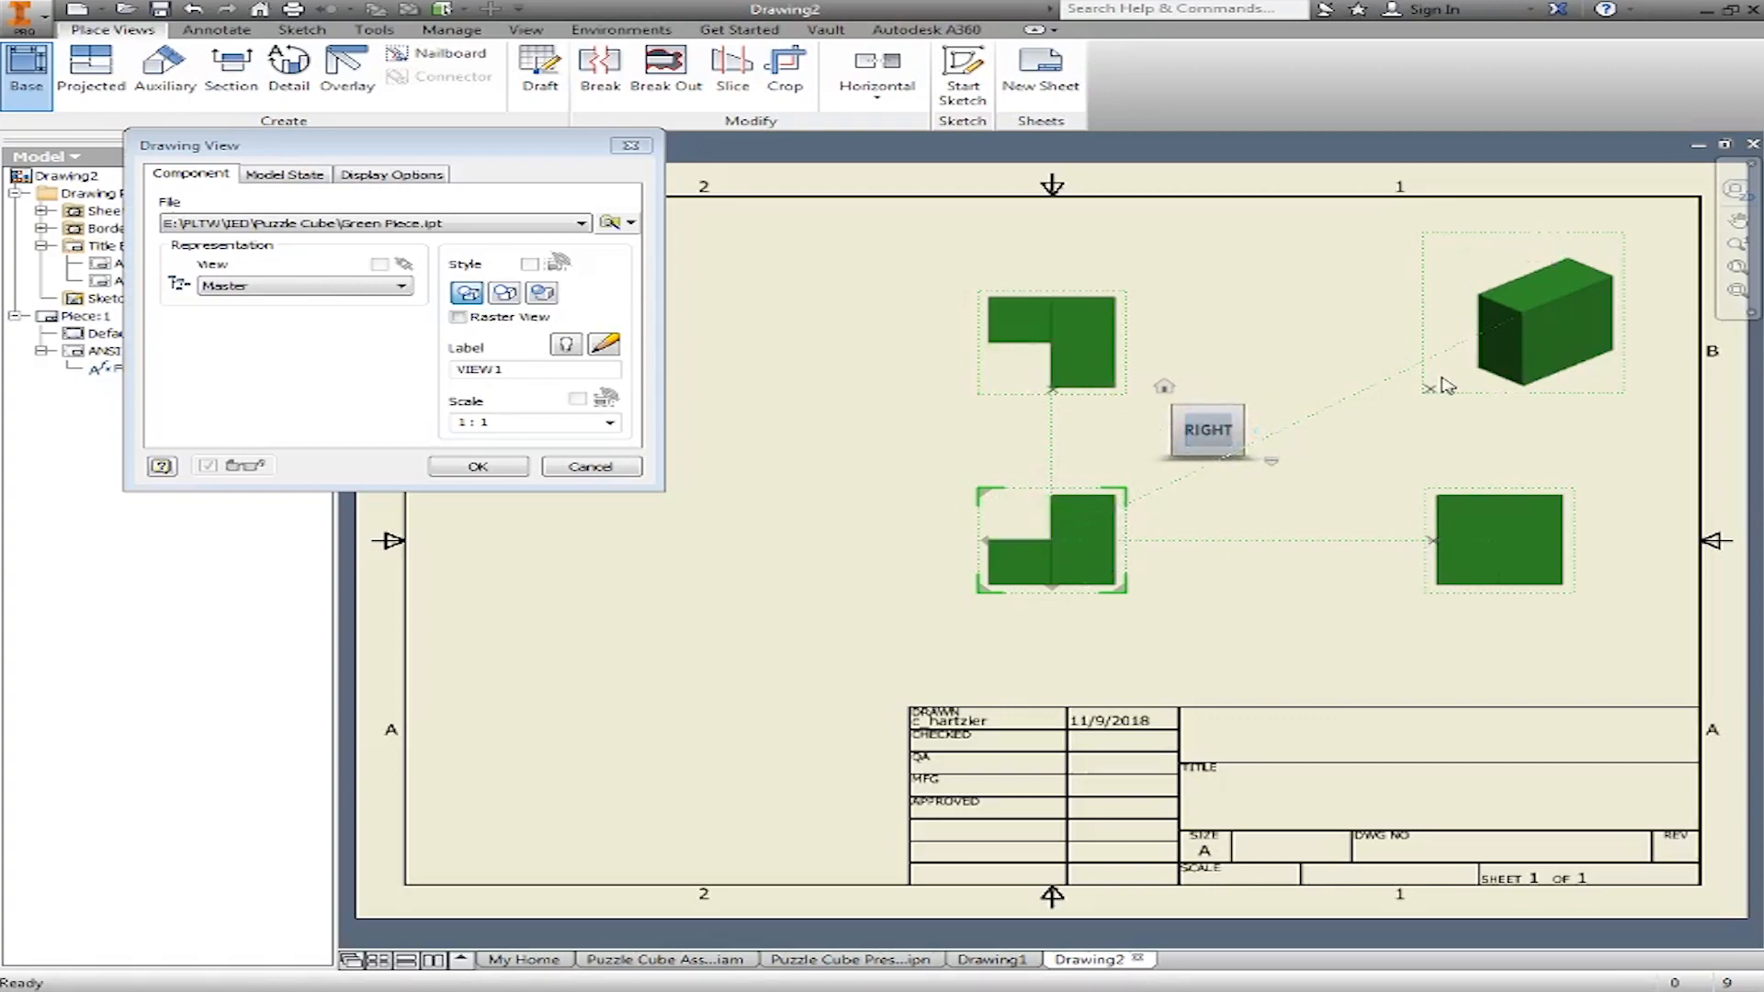
{"action": "left_click", "coordinate": [1257, 433]}
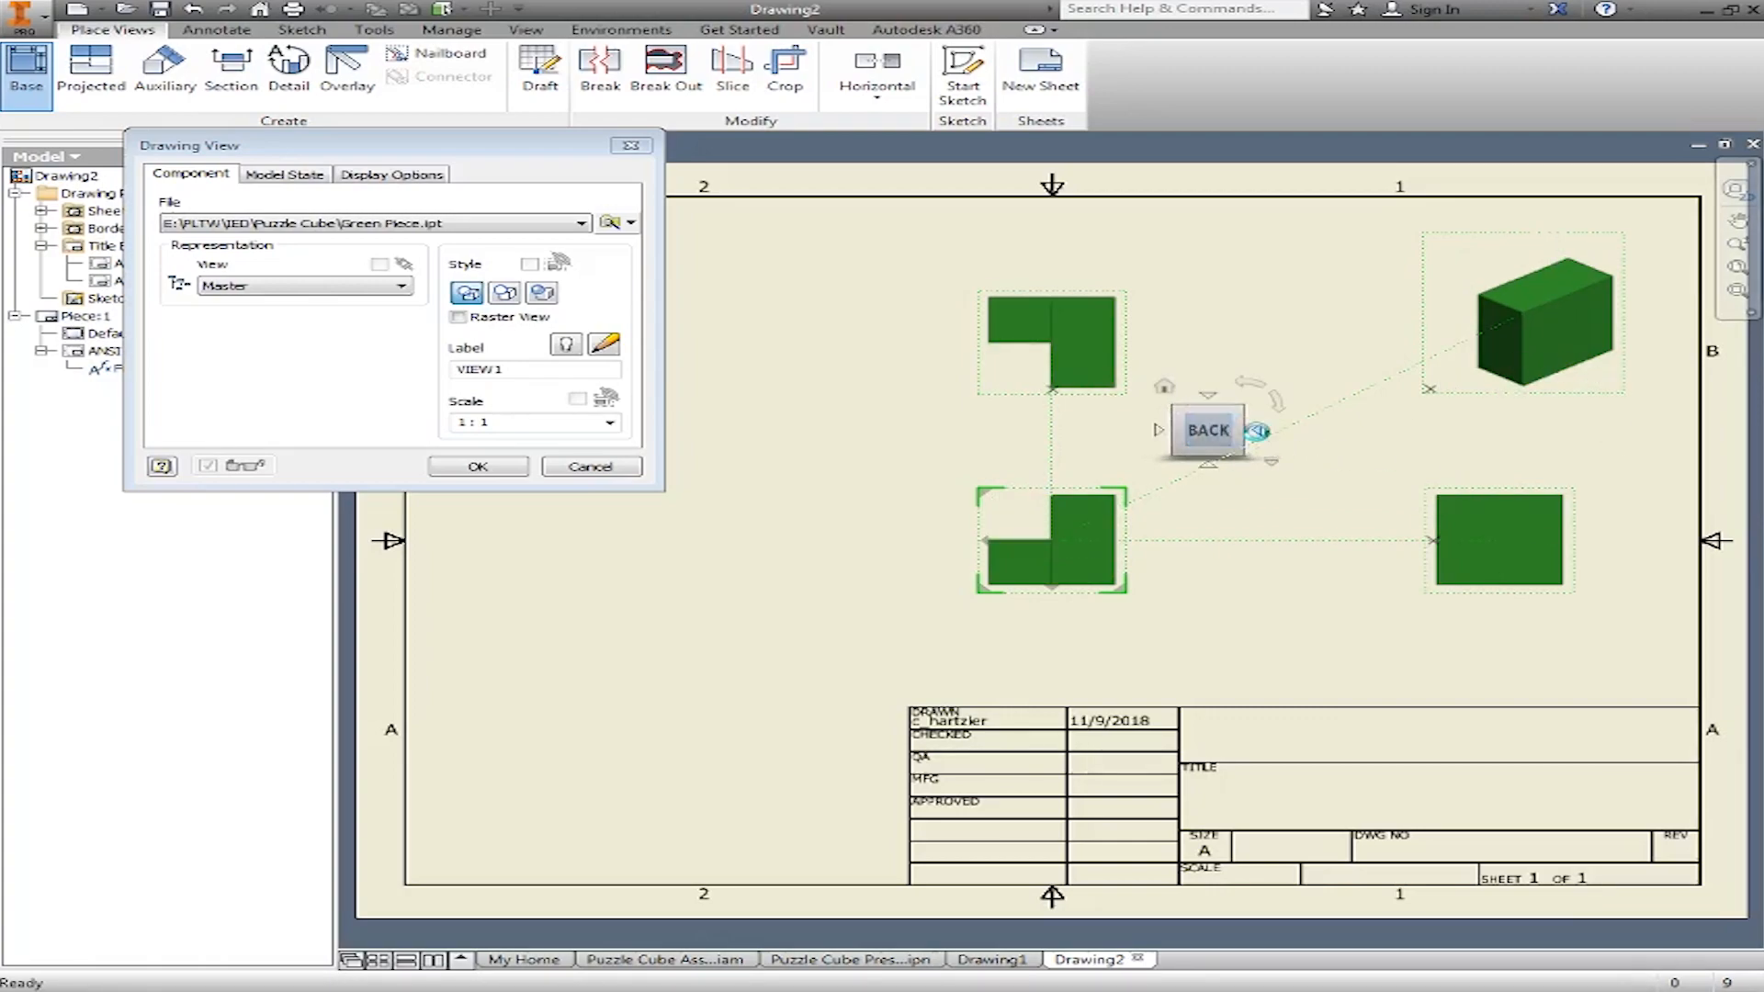
{"action": "left_click", "coordinate": [1258, 434]}
{"action": "left_click", "coordinate": [1257, 432]}
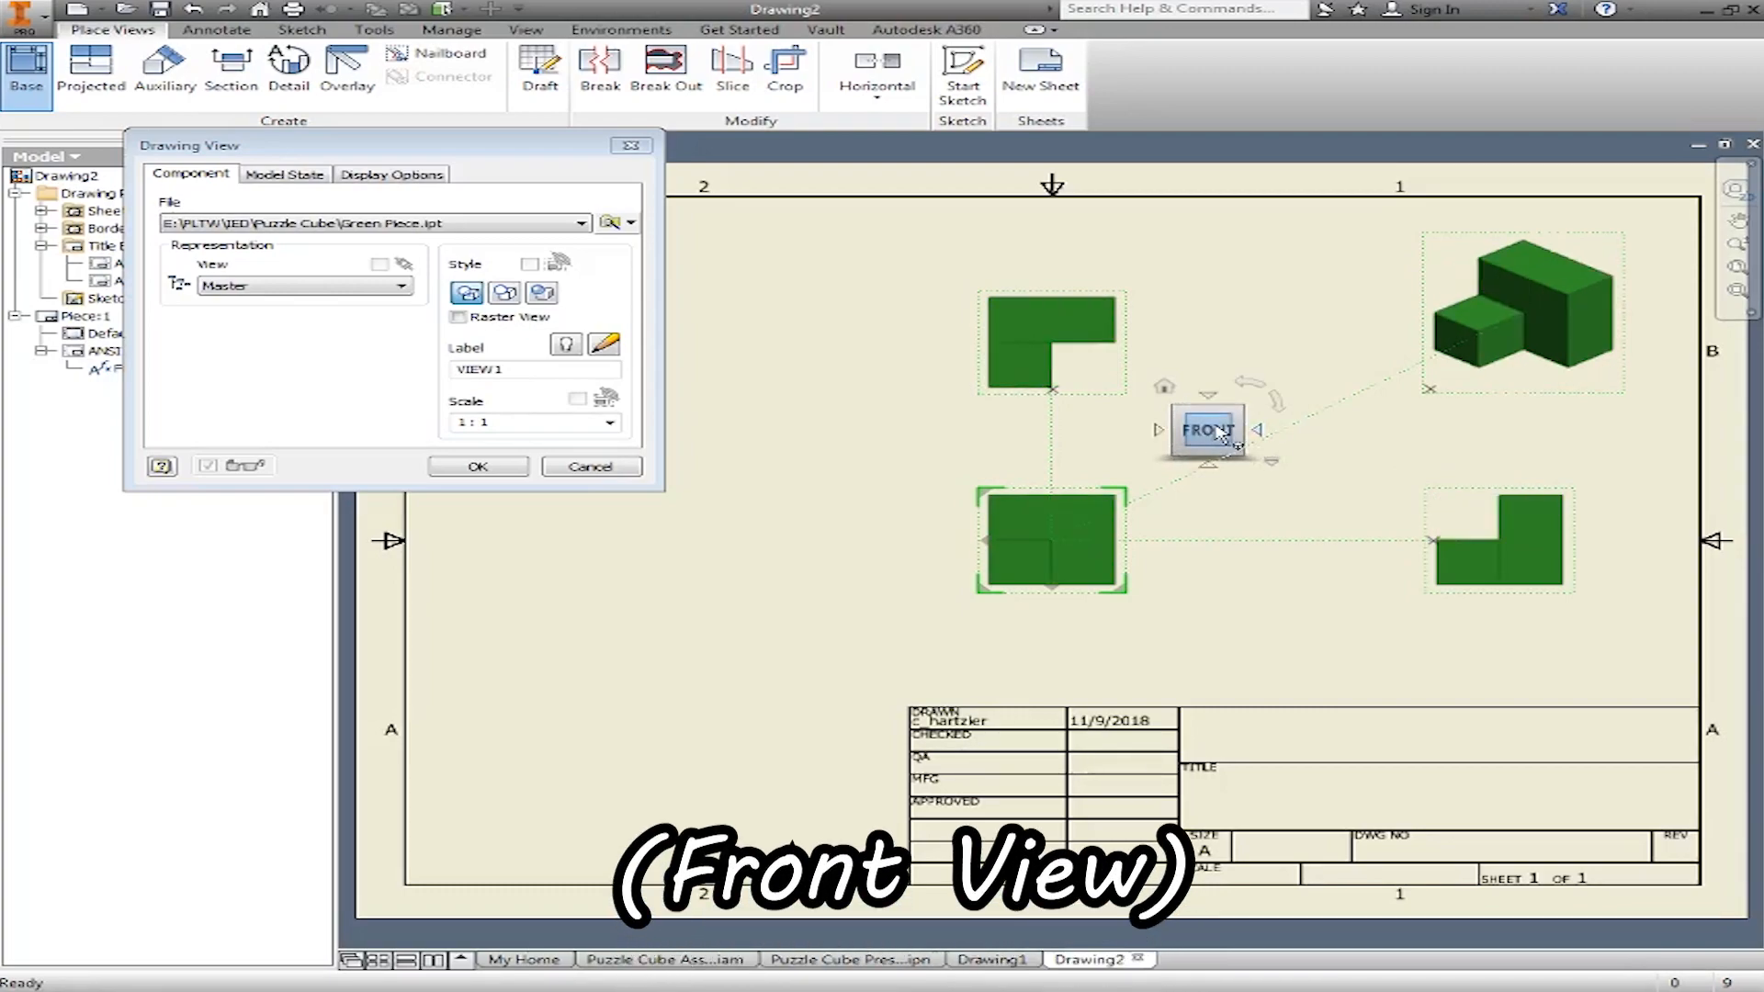
Set the drawing view scale to 1.25 and create the four views
{"action": "left_click", "coordinate": [522, 419]}
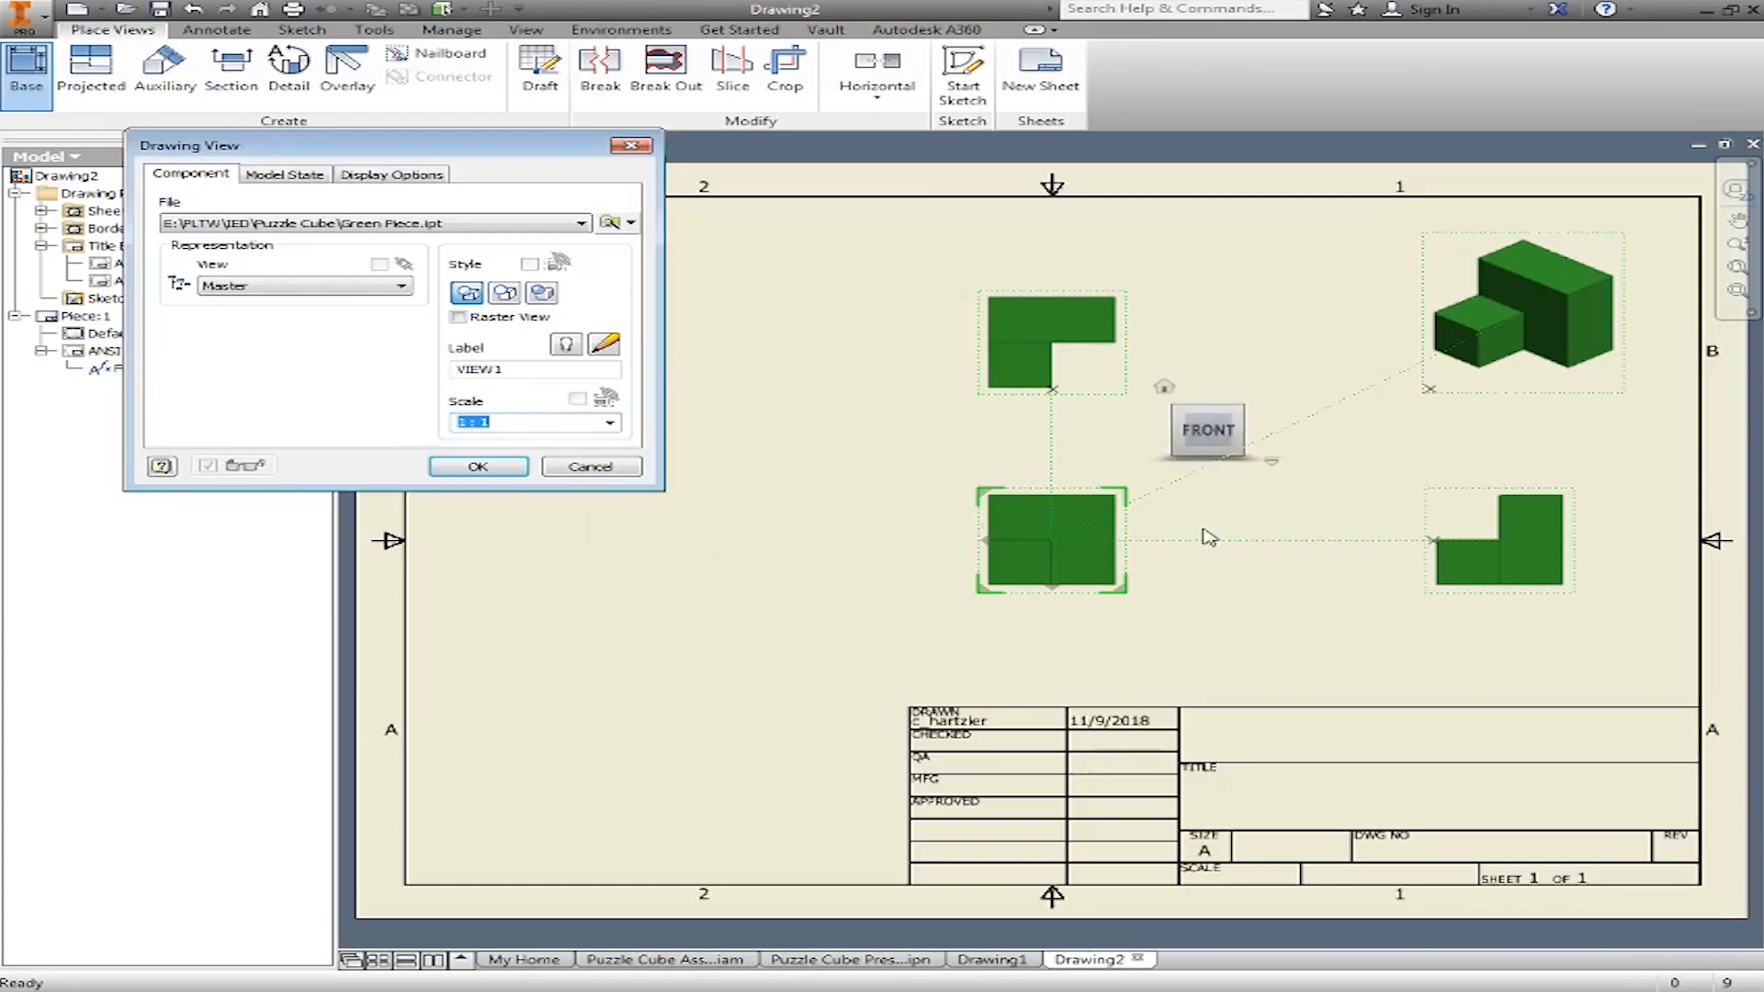
{"action": "type", "text": "1.25"}
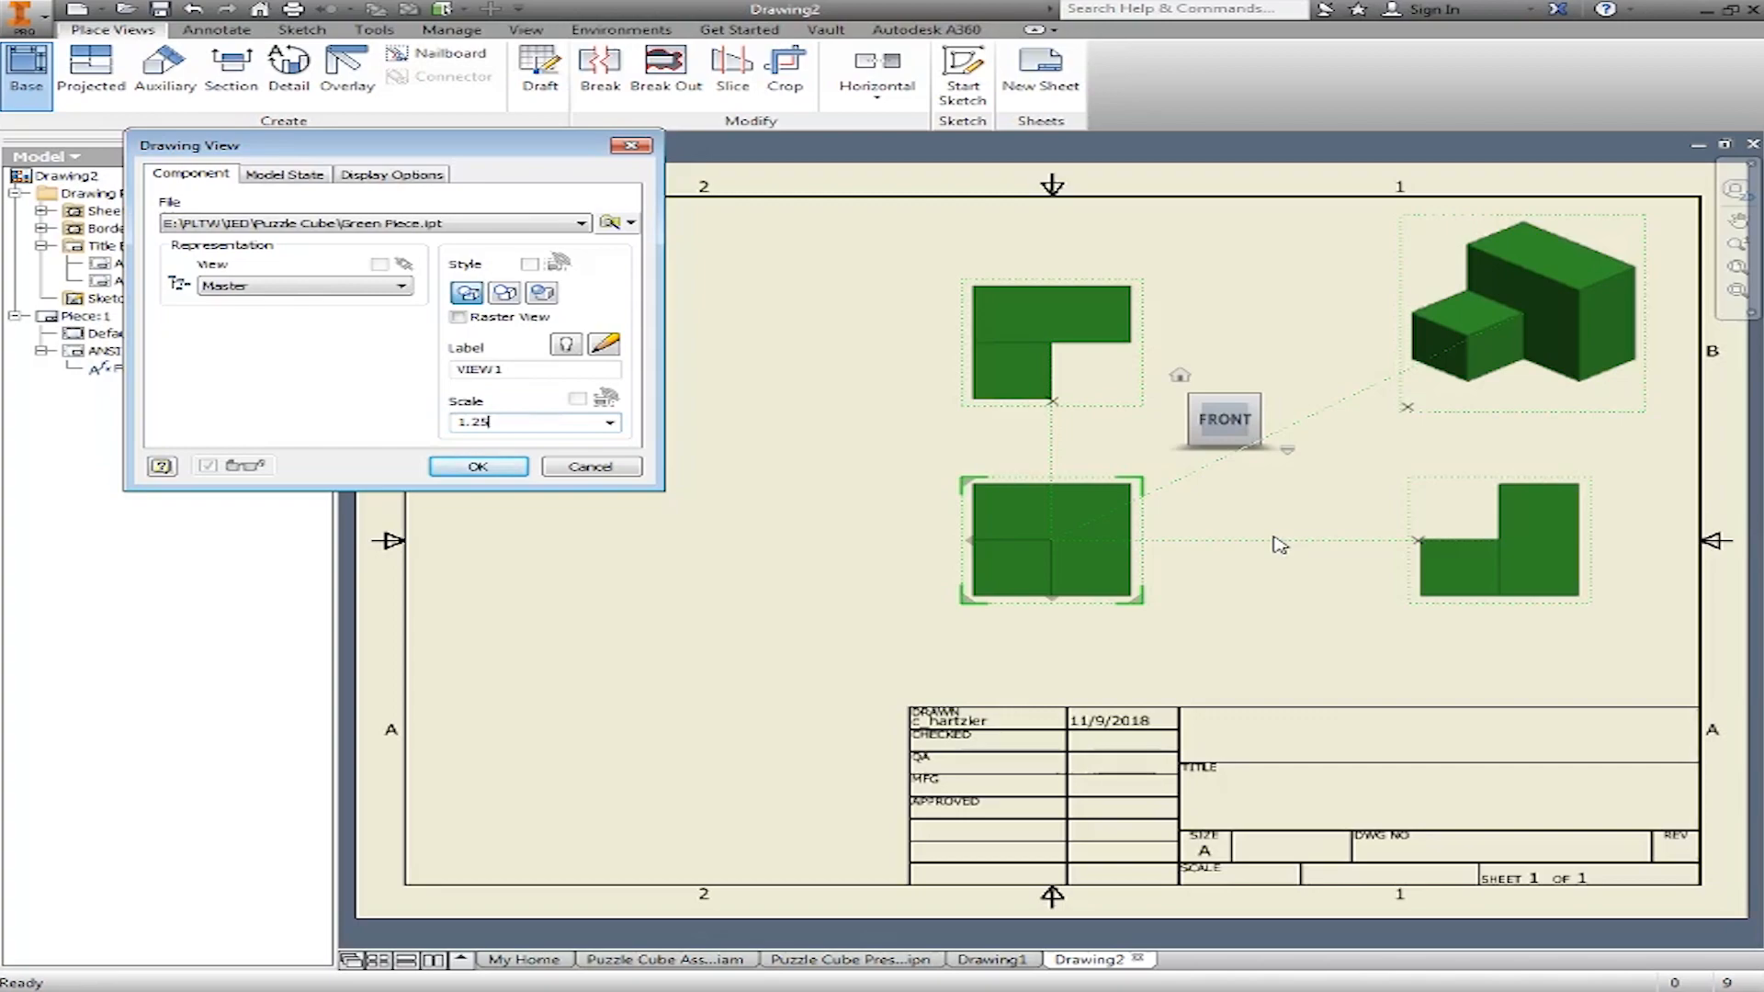
{"action": "key", "text": "Return"}
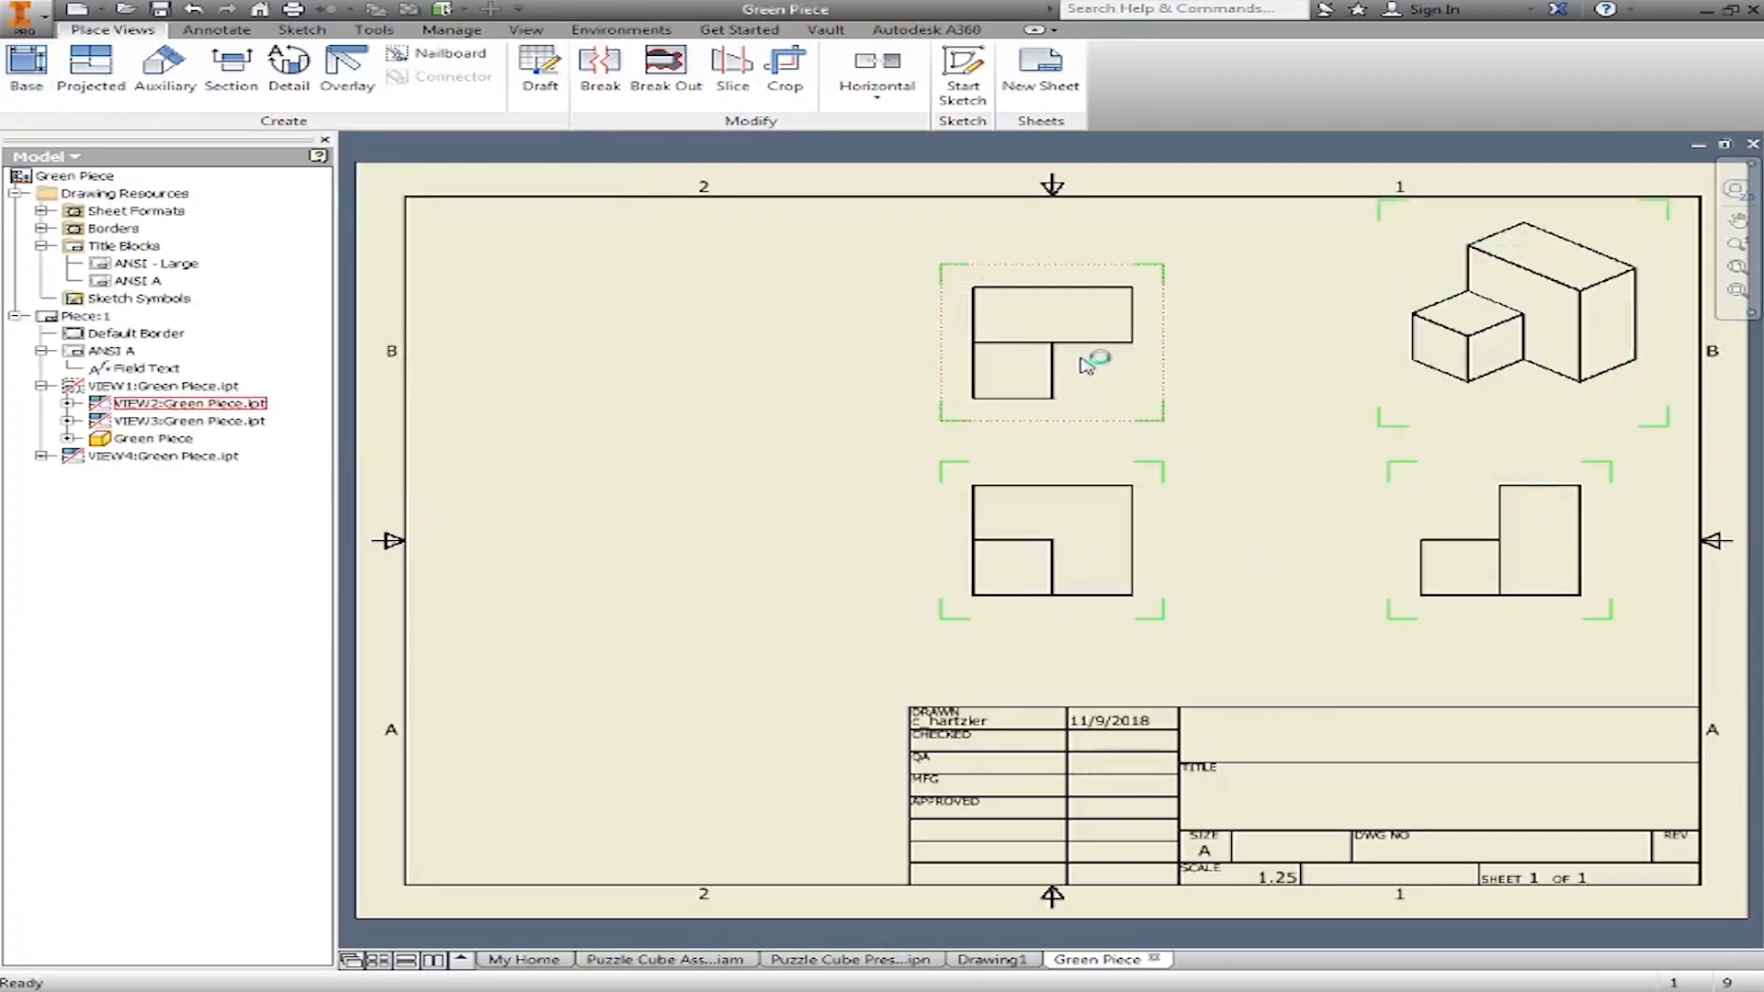
Move the front view with its aligned top view toward the left edge of the sheet
{"action": "left_click_drag", "start_coordinate": [1089, 628], "coordinate": [749, 621]}
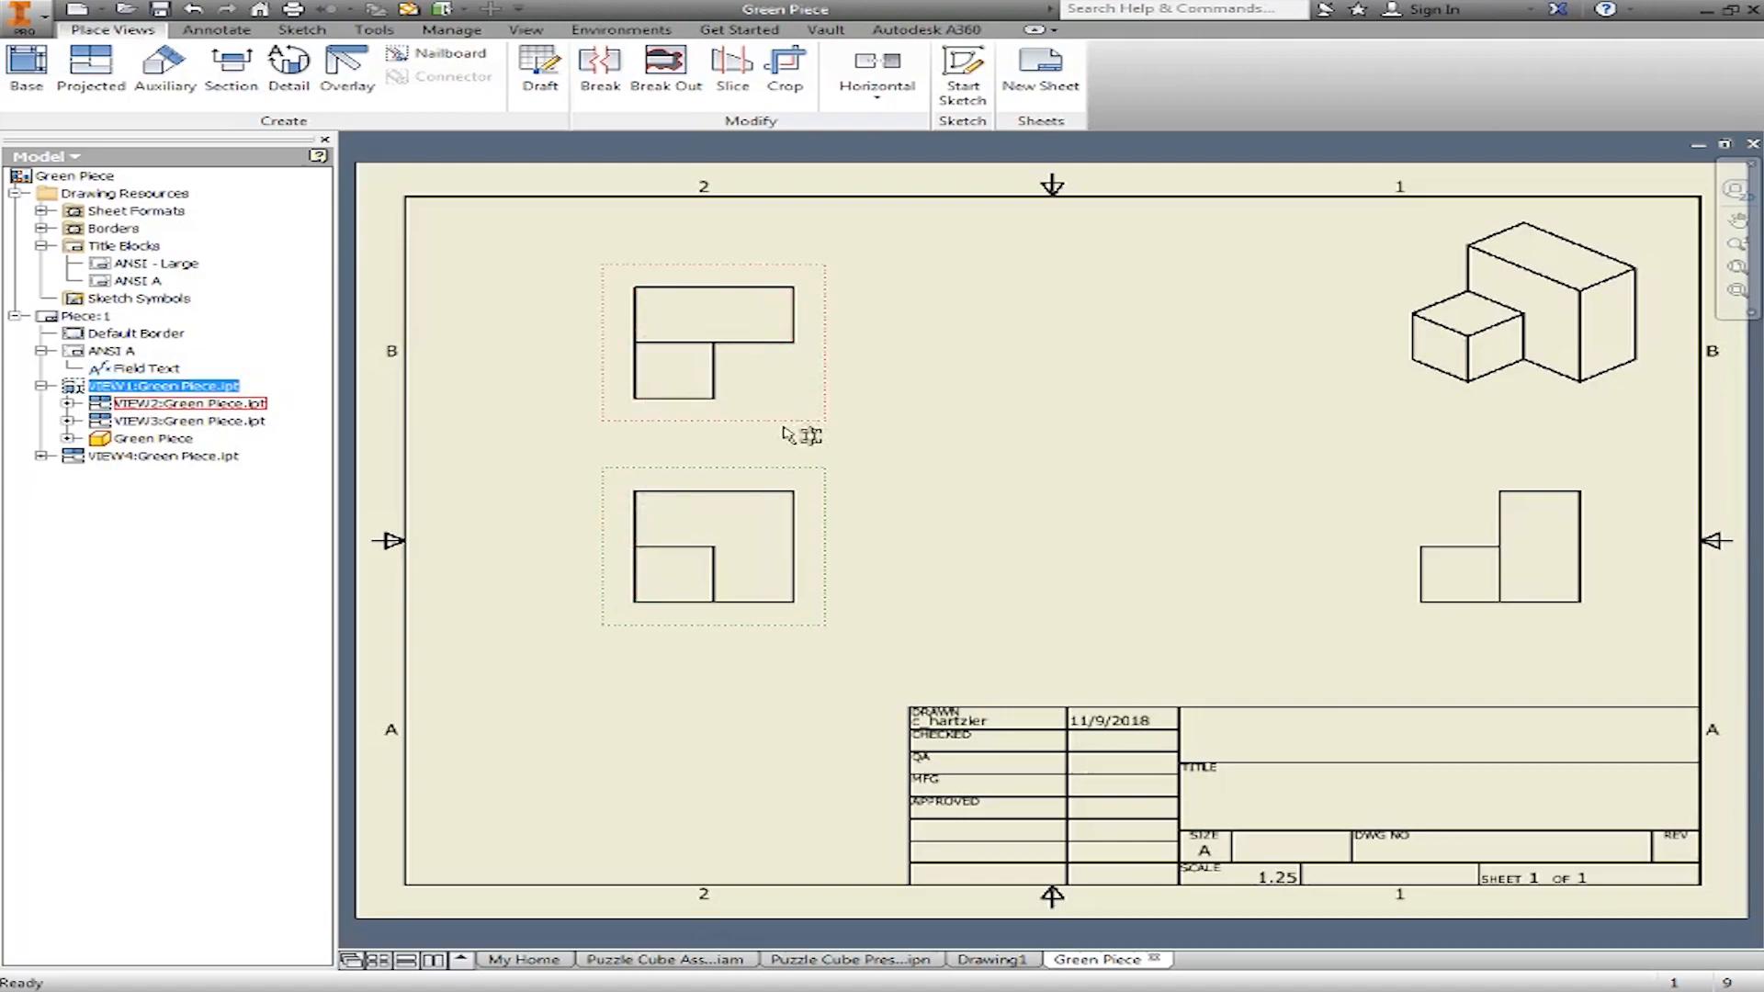
{"action": "left_click", "coordinate": [777, 621]}
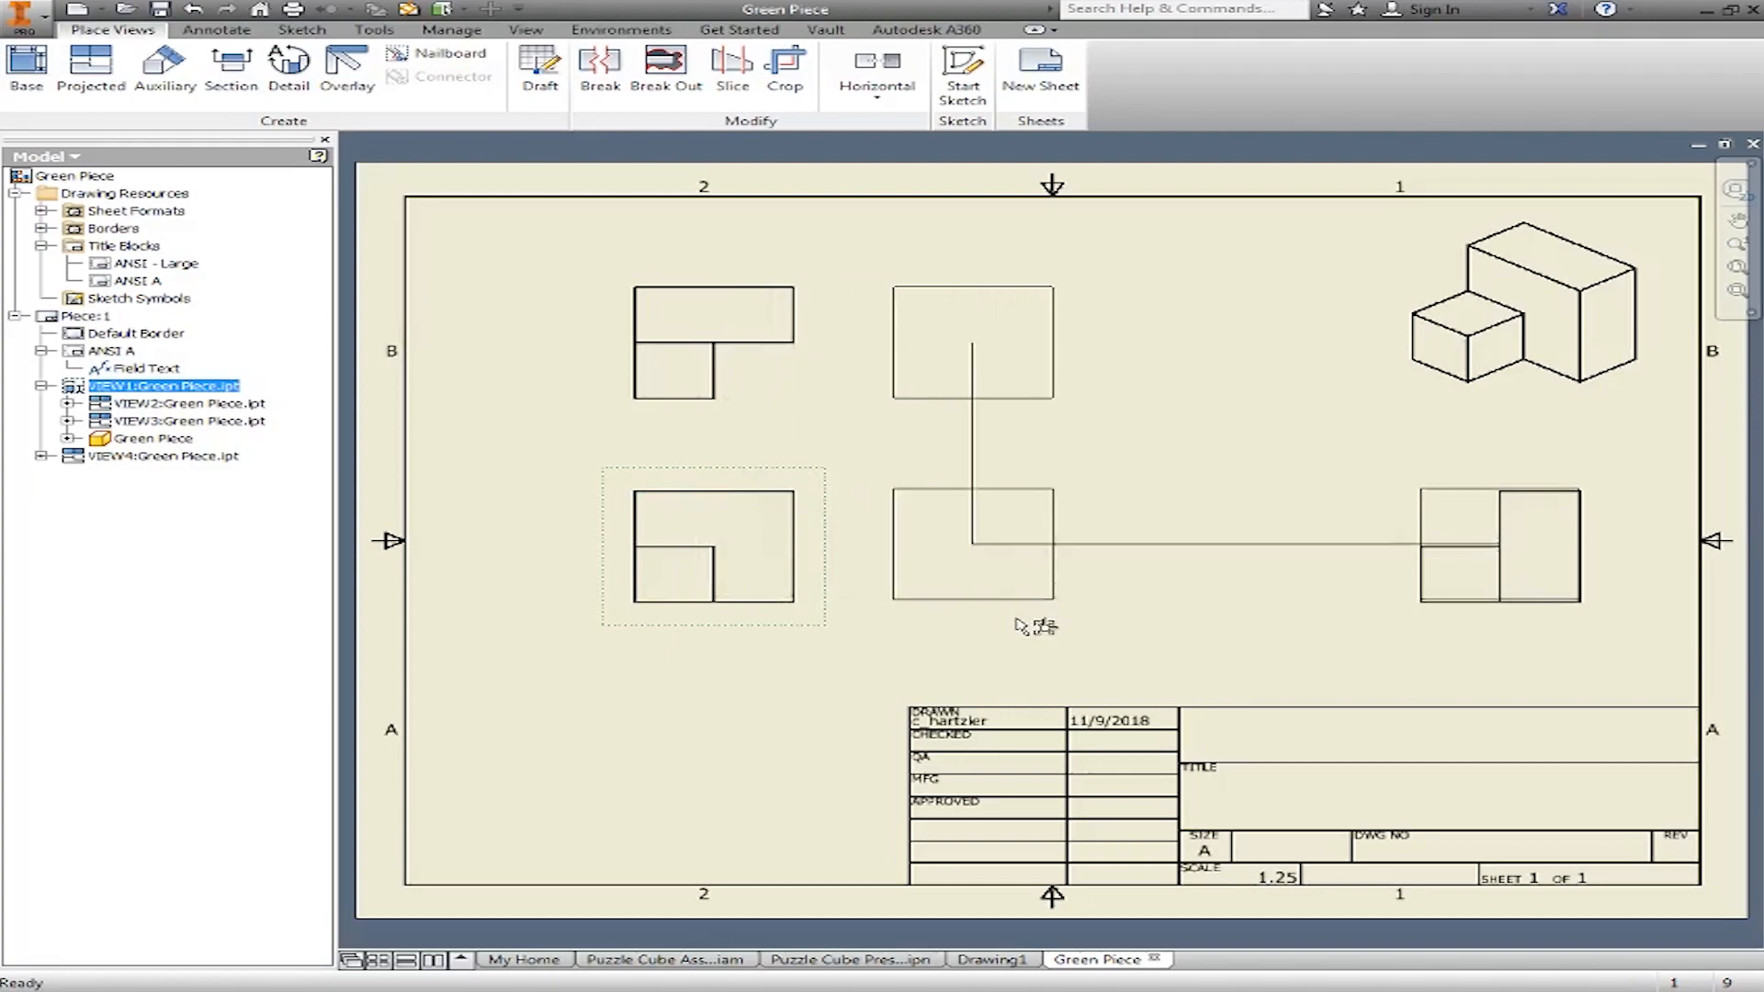
{"action": "left_click_drag", "start_coordinate": [724, 614], "coordinate": [771, 627]}
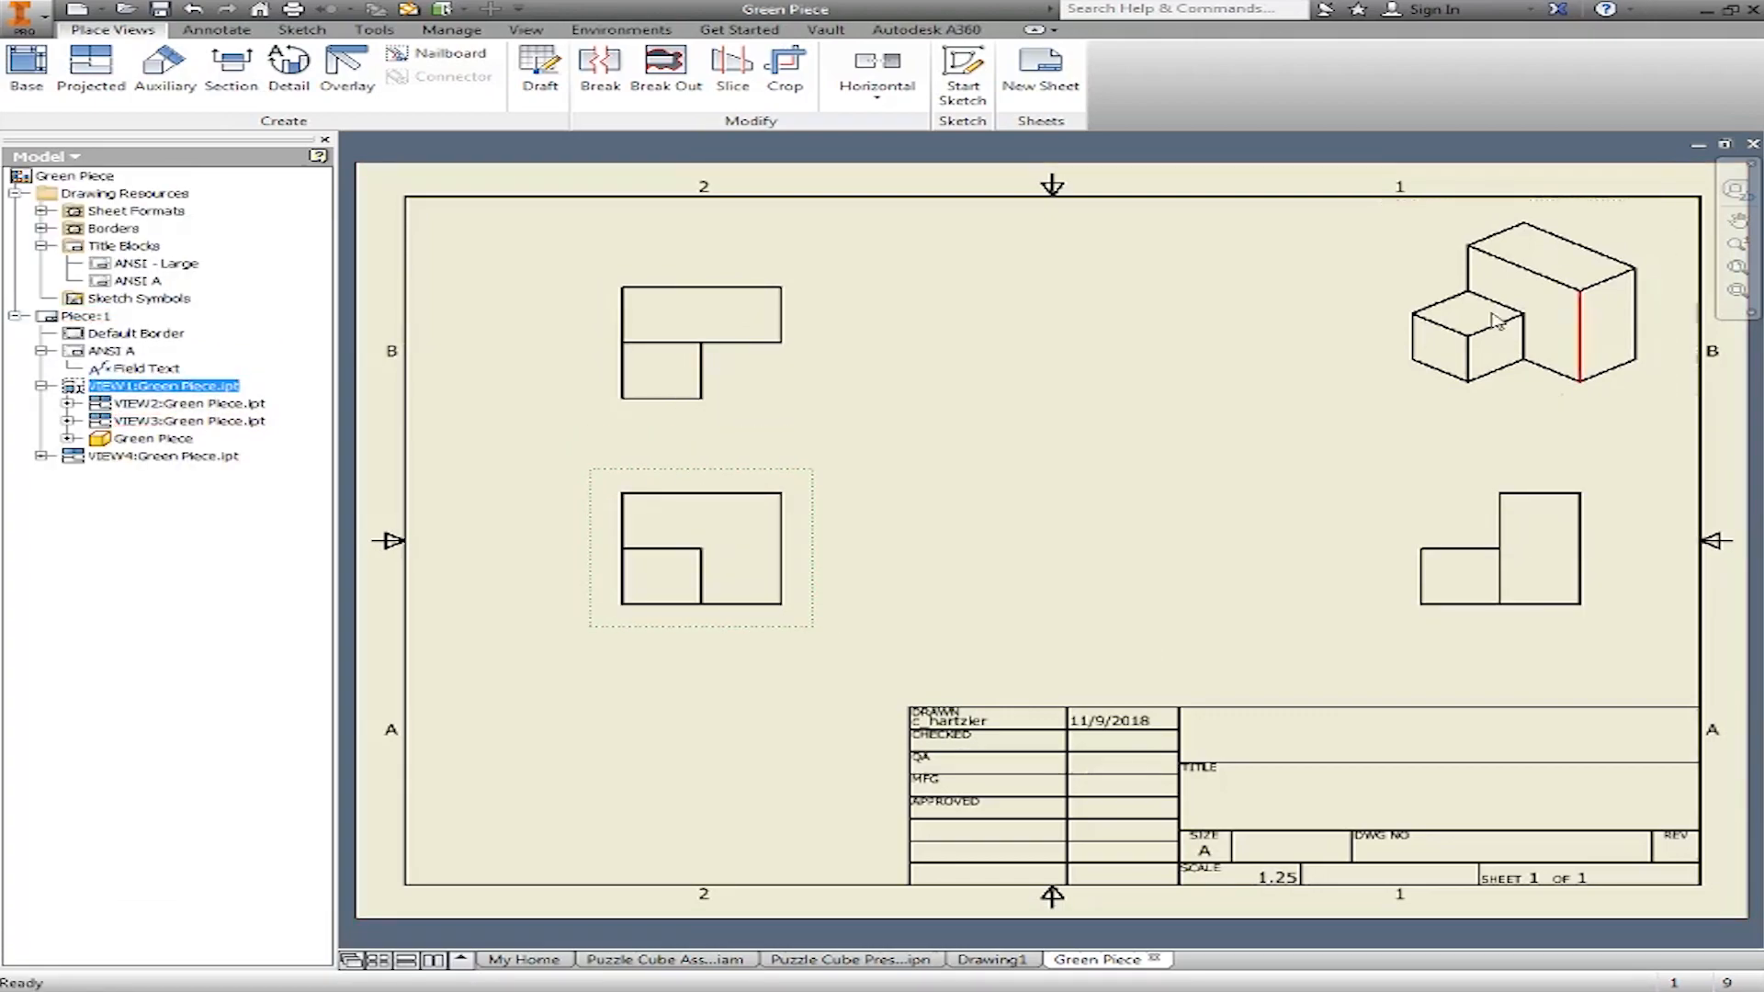
Set the isometric view's style to Shaded and apply it
{"action": "double_click", "coordinate": [1461, 459]}
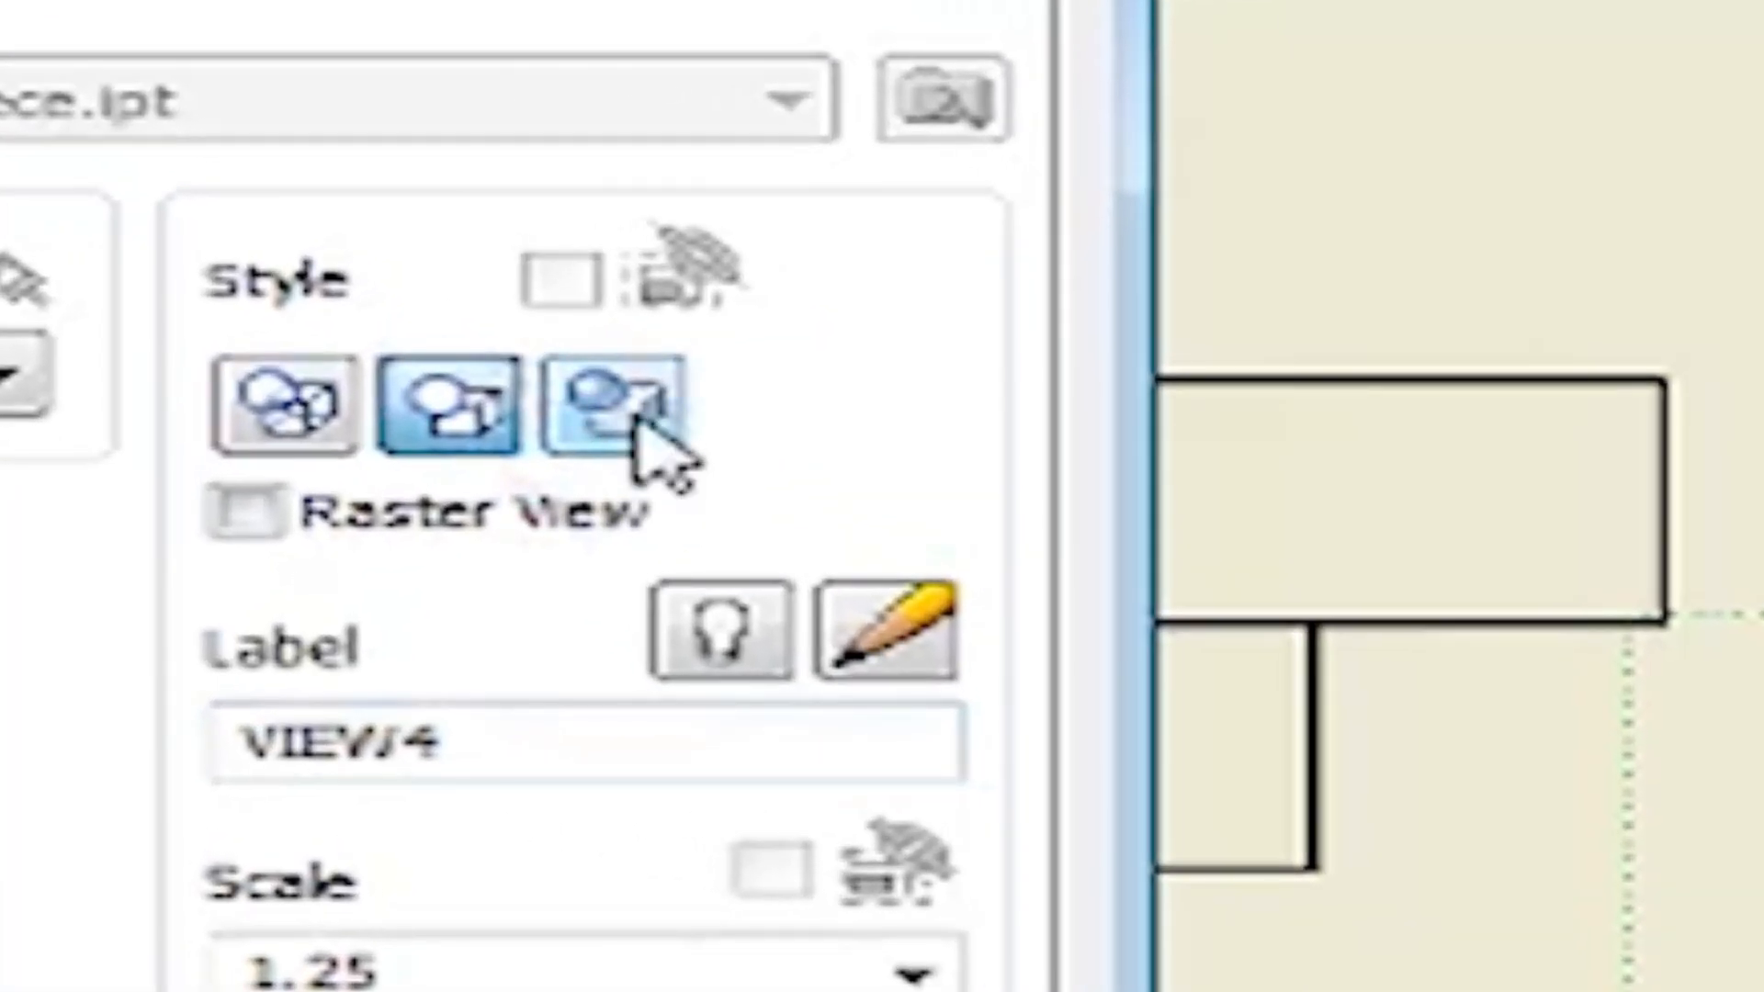
{"action": "left_click", "coordinate": [648, 446]}
{"action": "left_click", "coordinate": [457, 944]}
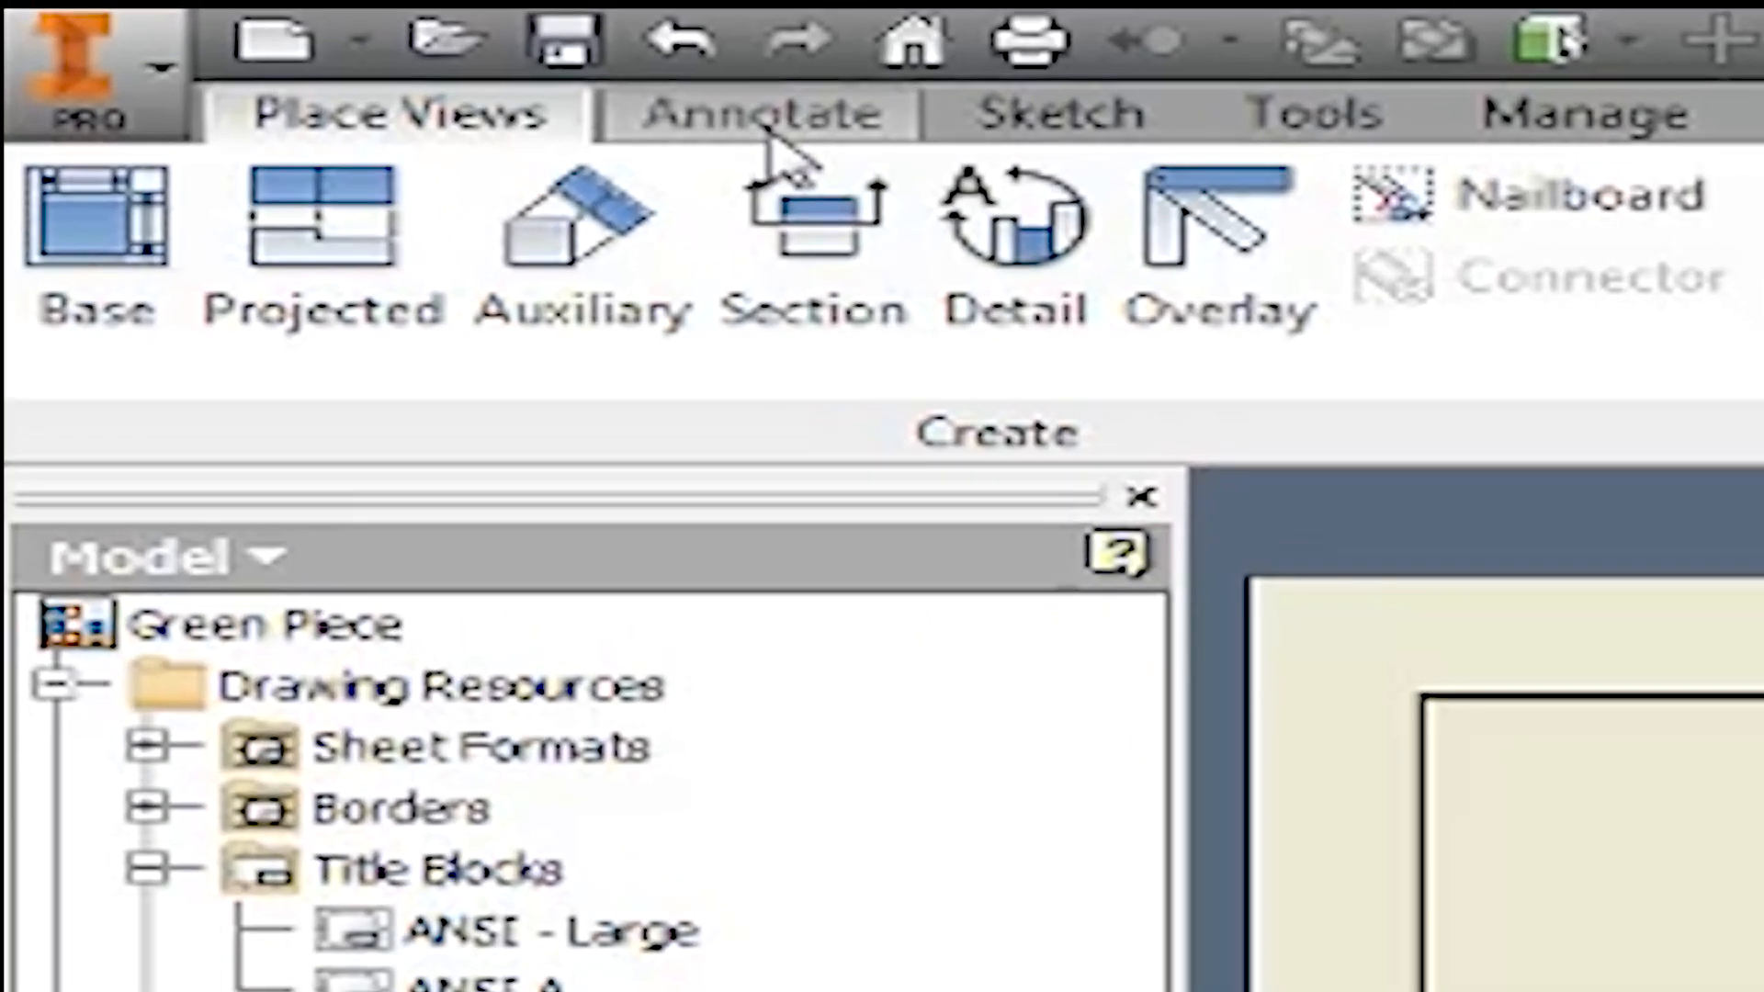
Dimension the short block's height on the left of the right-side view and turn off editing dimensions when created
{"action": "left_click", "coordinate": [217, 30]}
{"action": "left_click", "coordinate": [177, 267]}
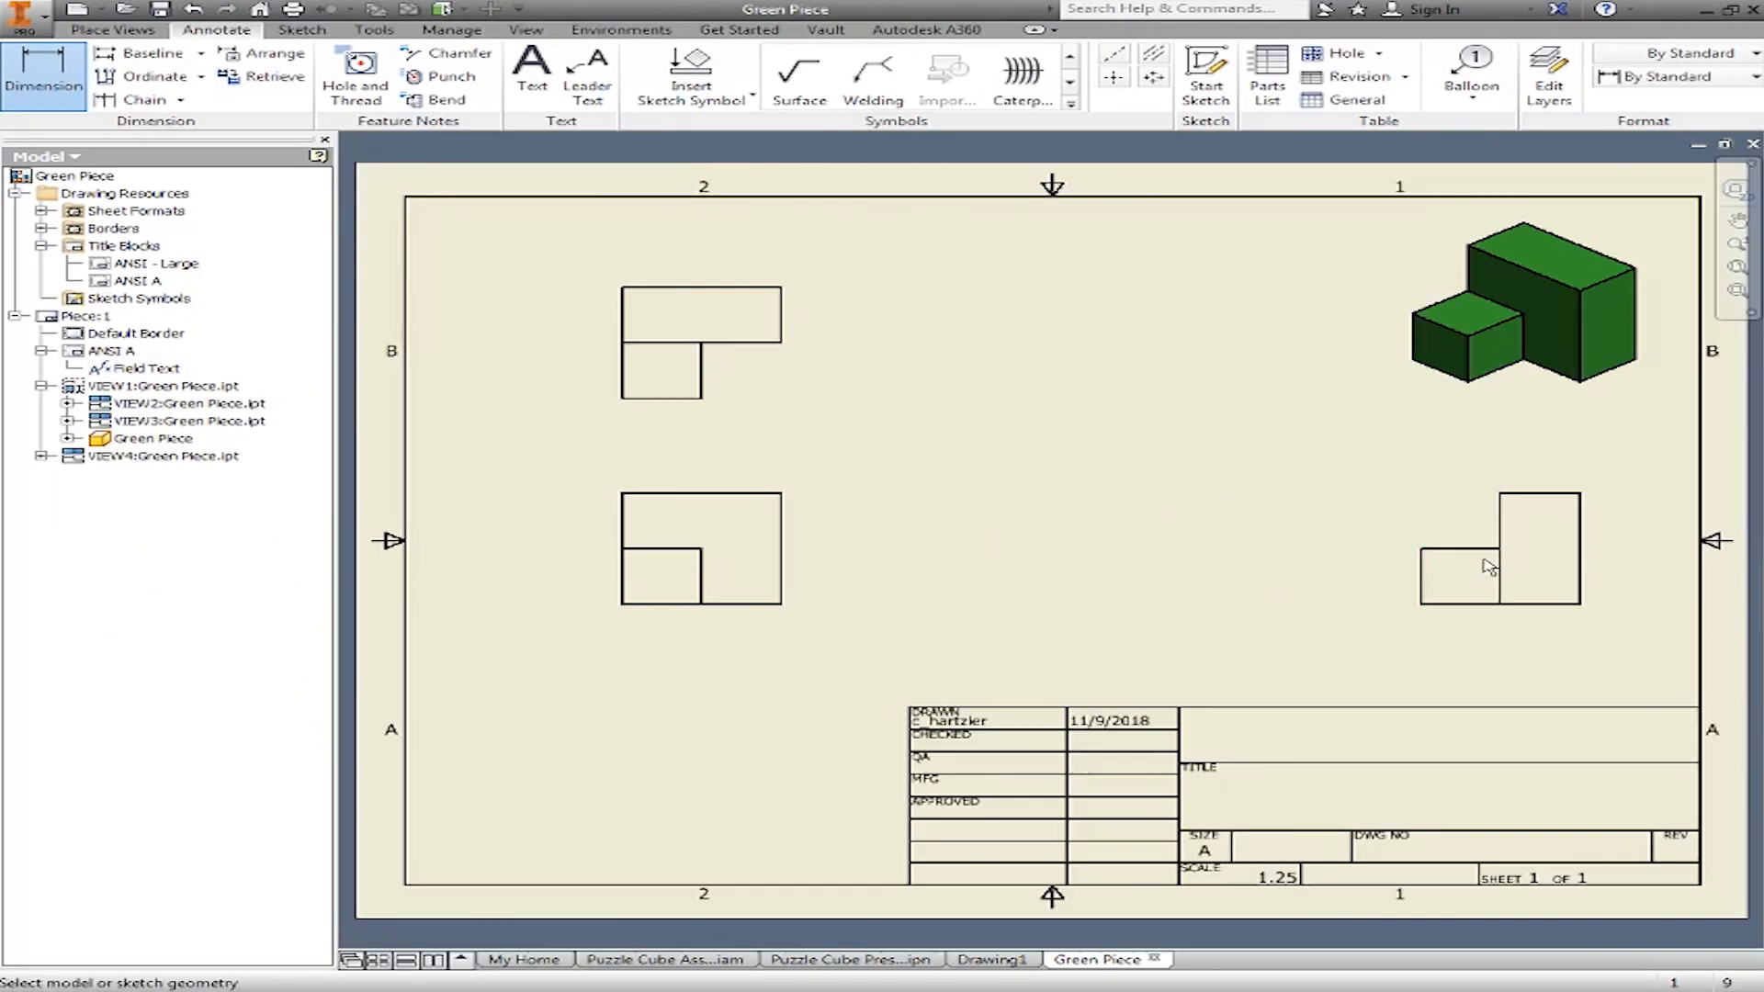
{"action": "left_click", "coordinate": [1461, 550]}
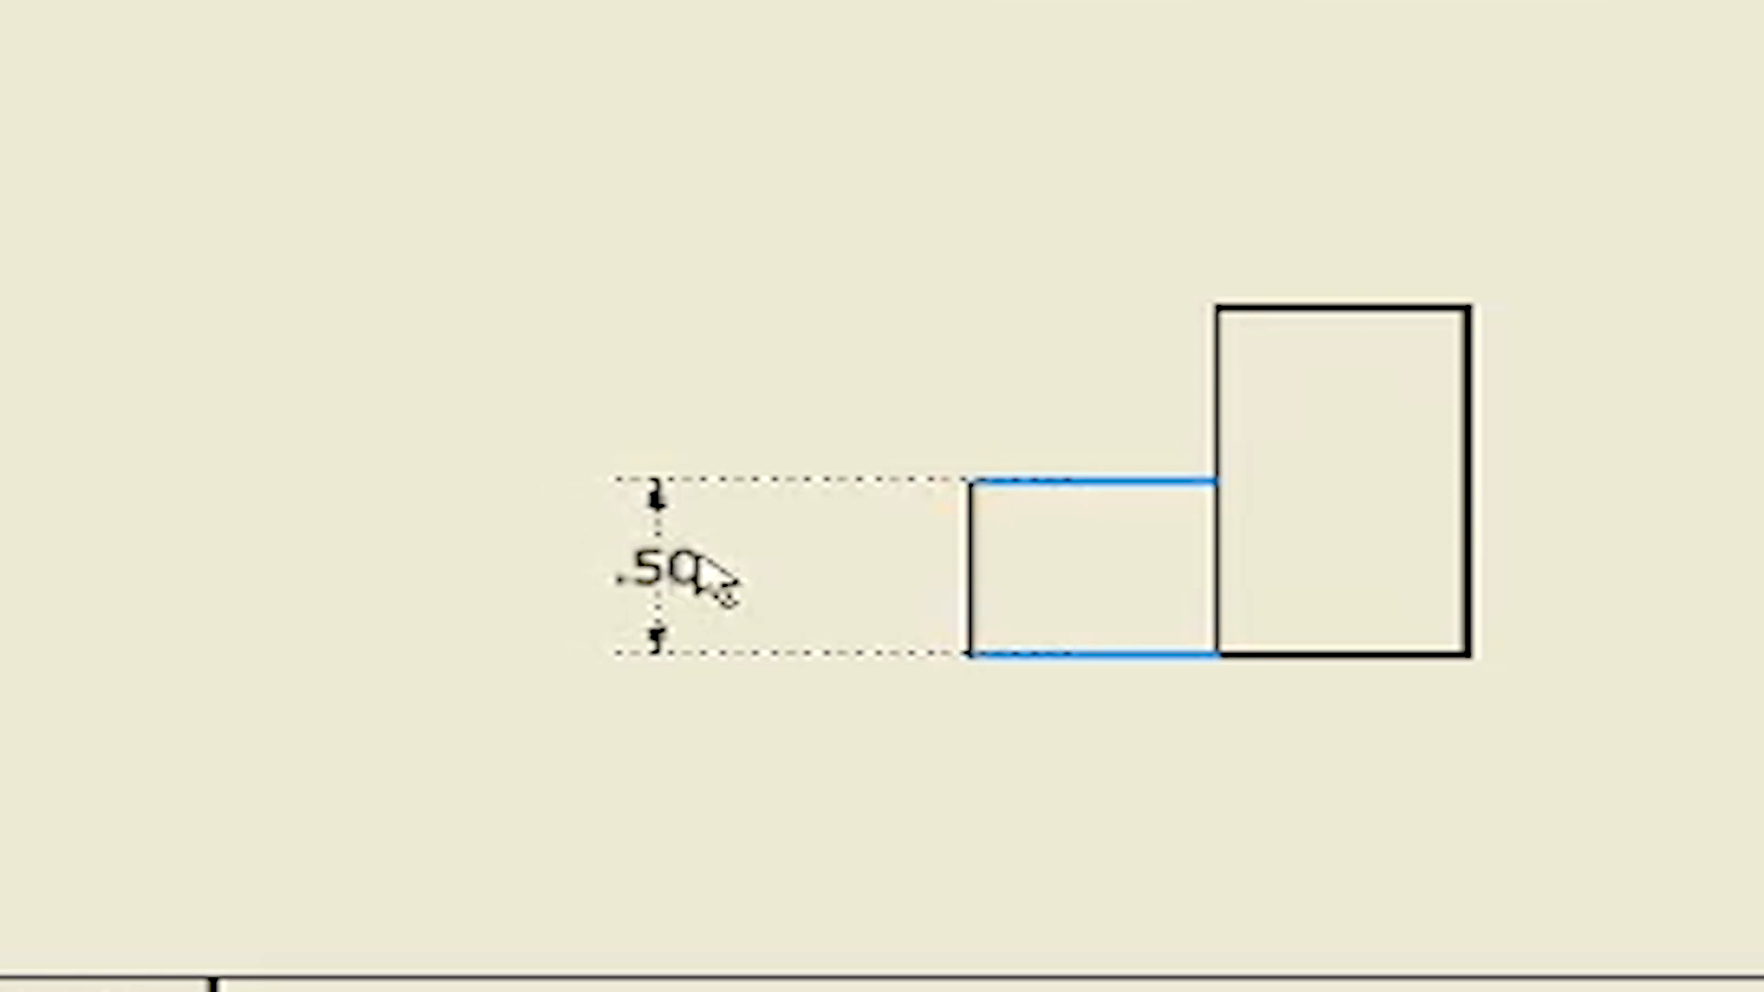
{"action": "left_click", "coordinate": [777, 564]}
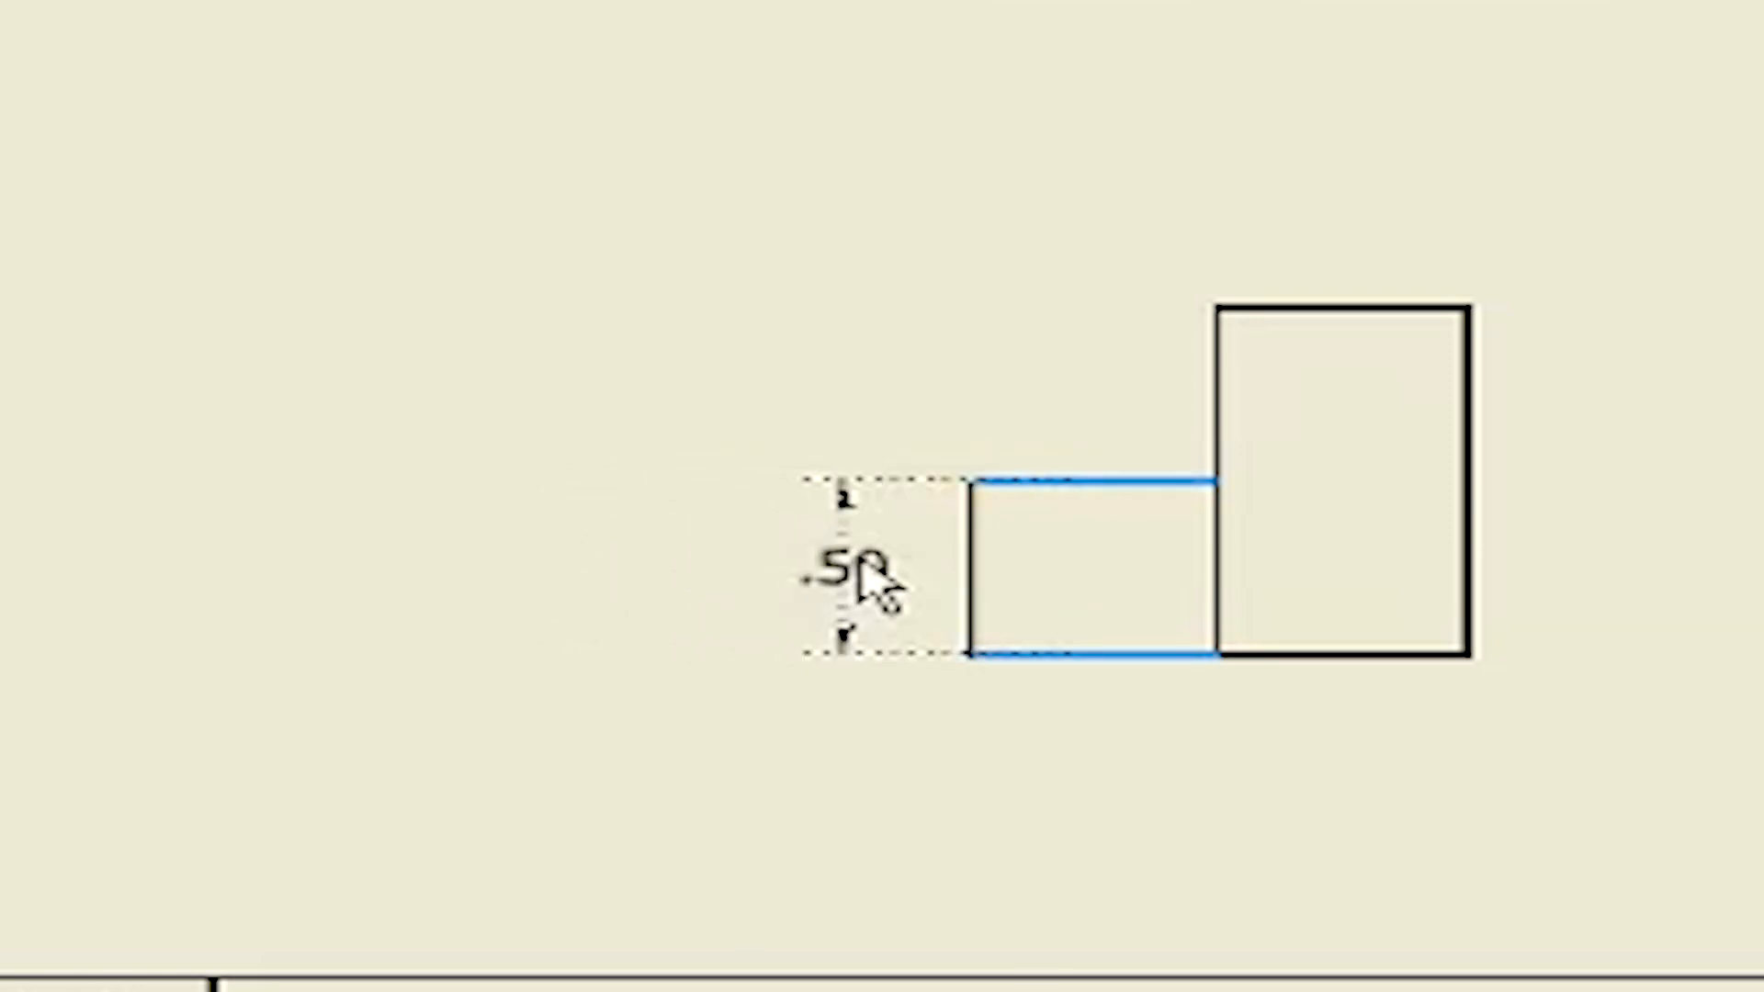
{"action": "left_click", "coordinate": [860, 564]}
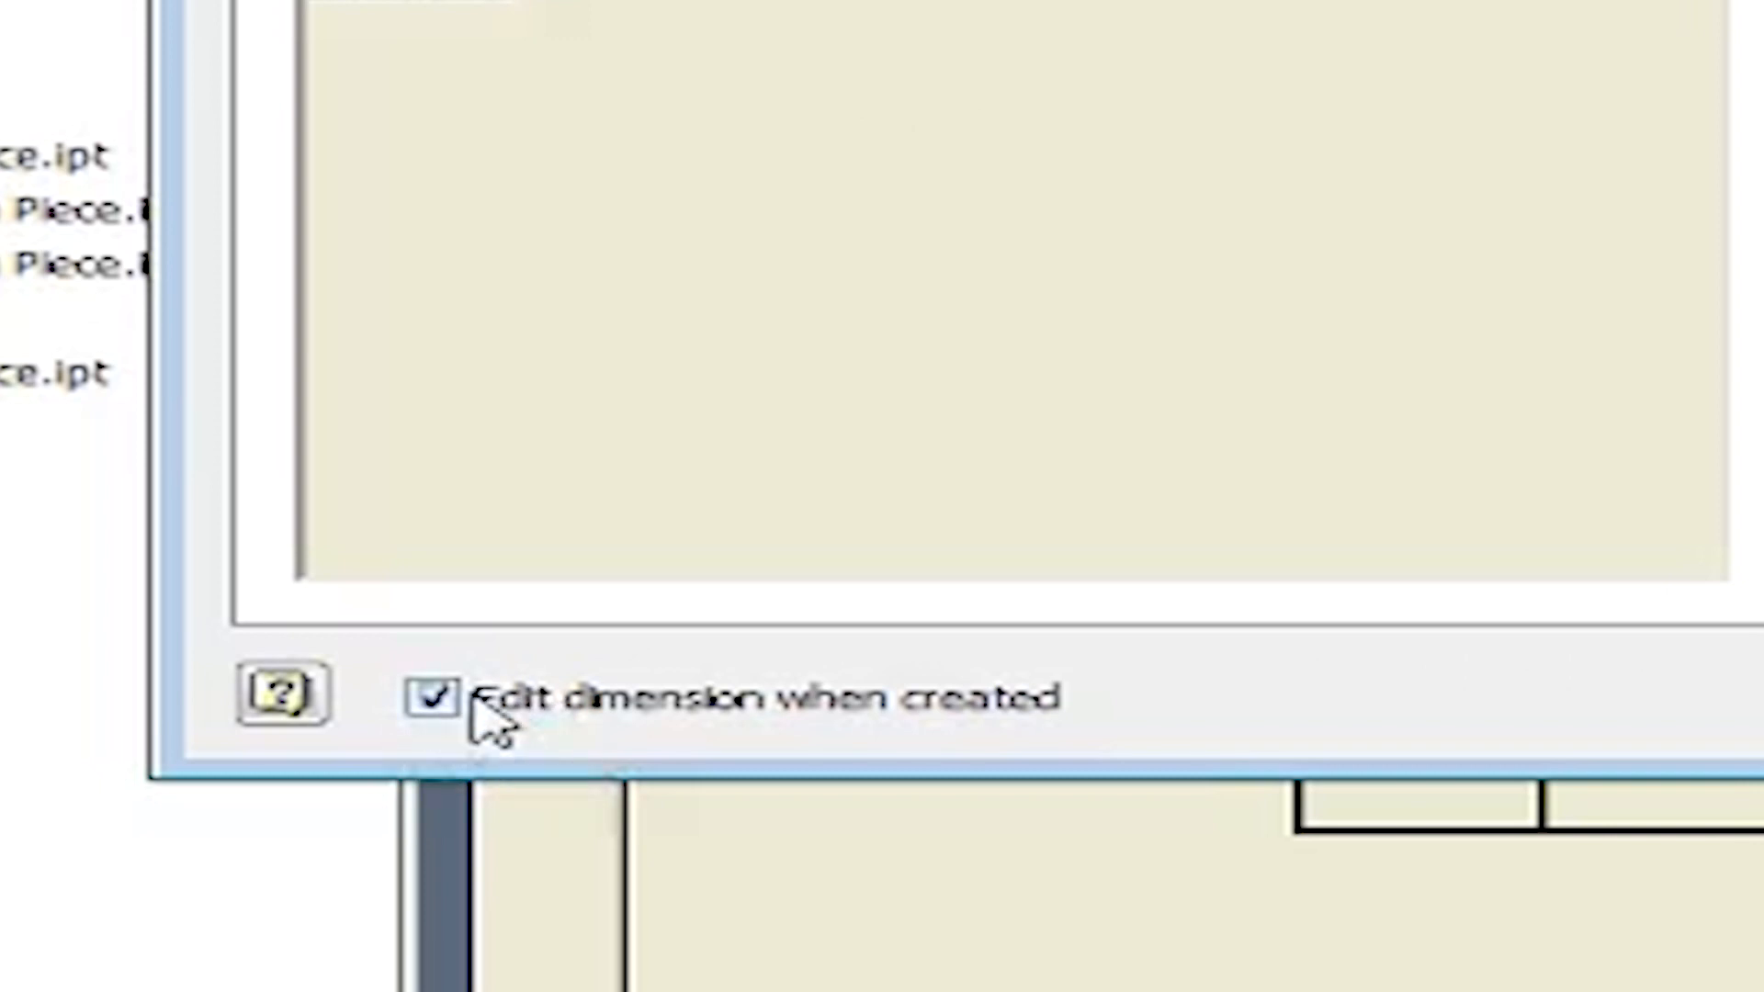
{"action": "left_click", "coordinate": [459, 701]}
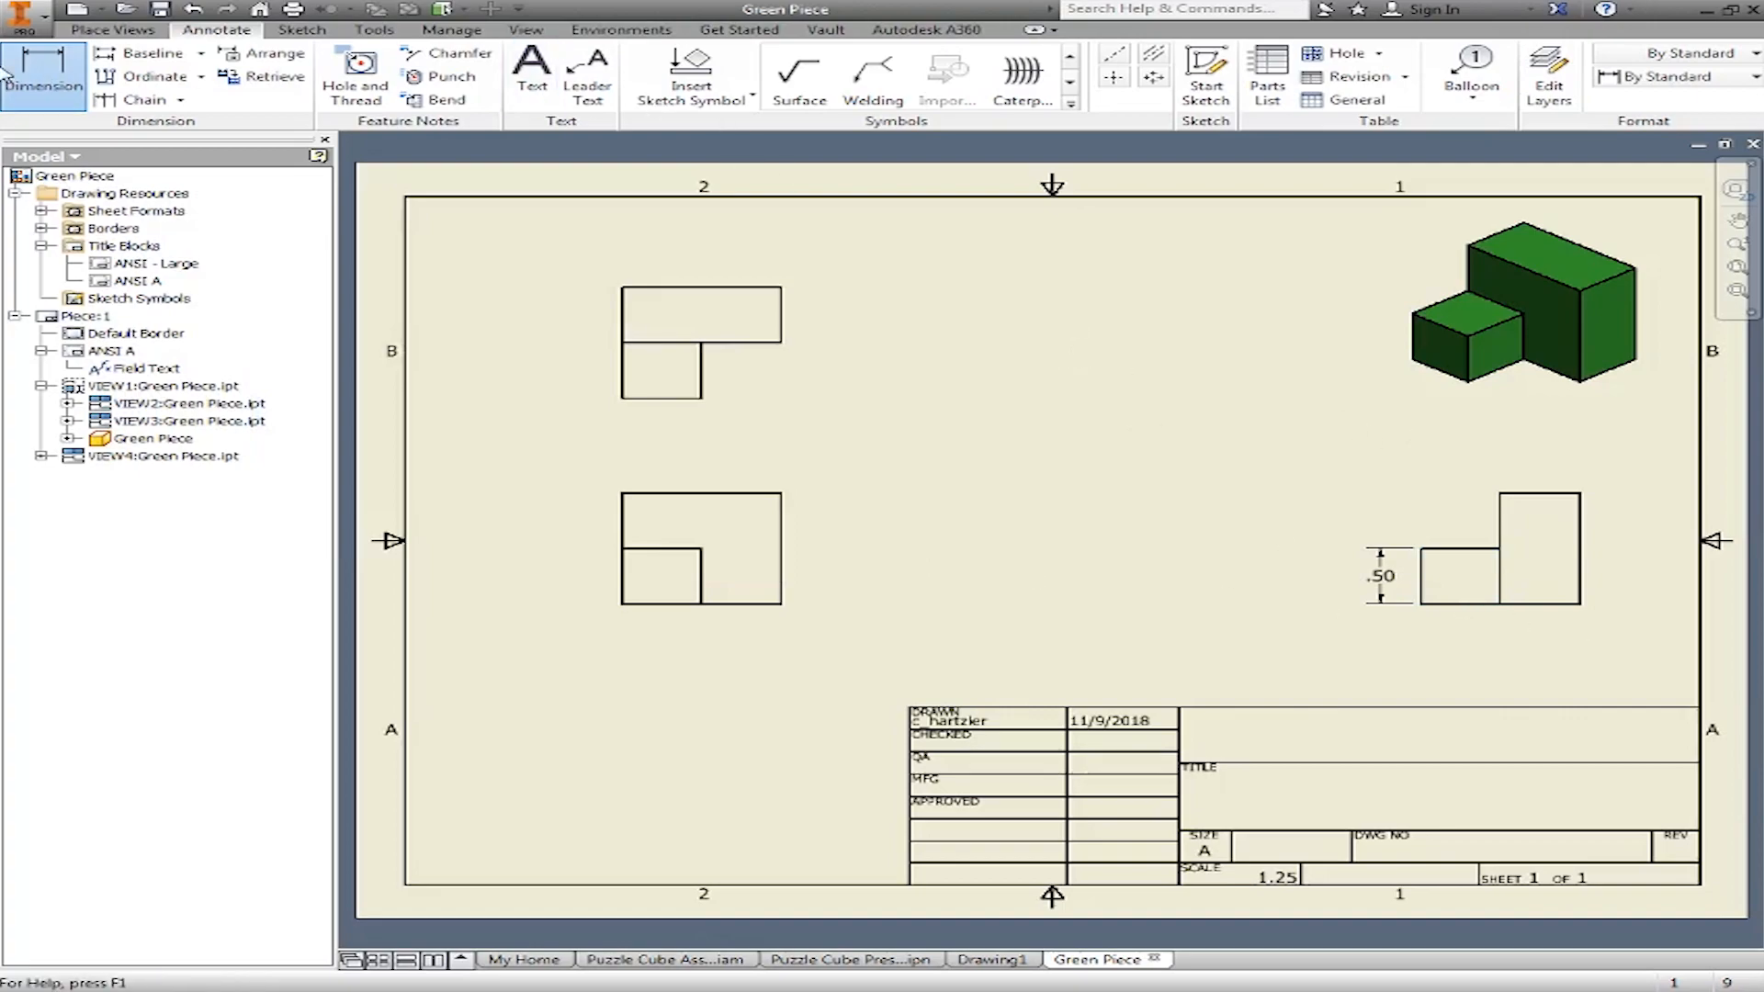
Dimension the overall height outside the short one in the right-side view, and the small block's width below the top view
{"action": "left_click", "coordinate": [1534, 493]}
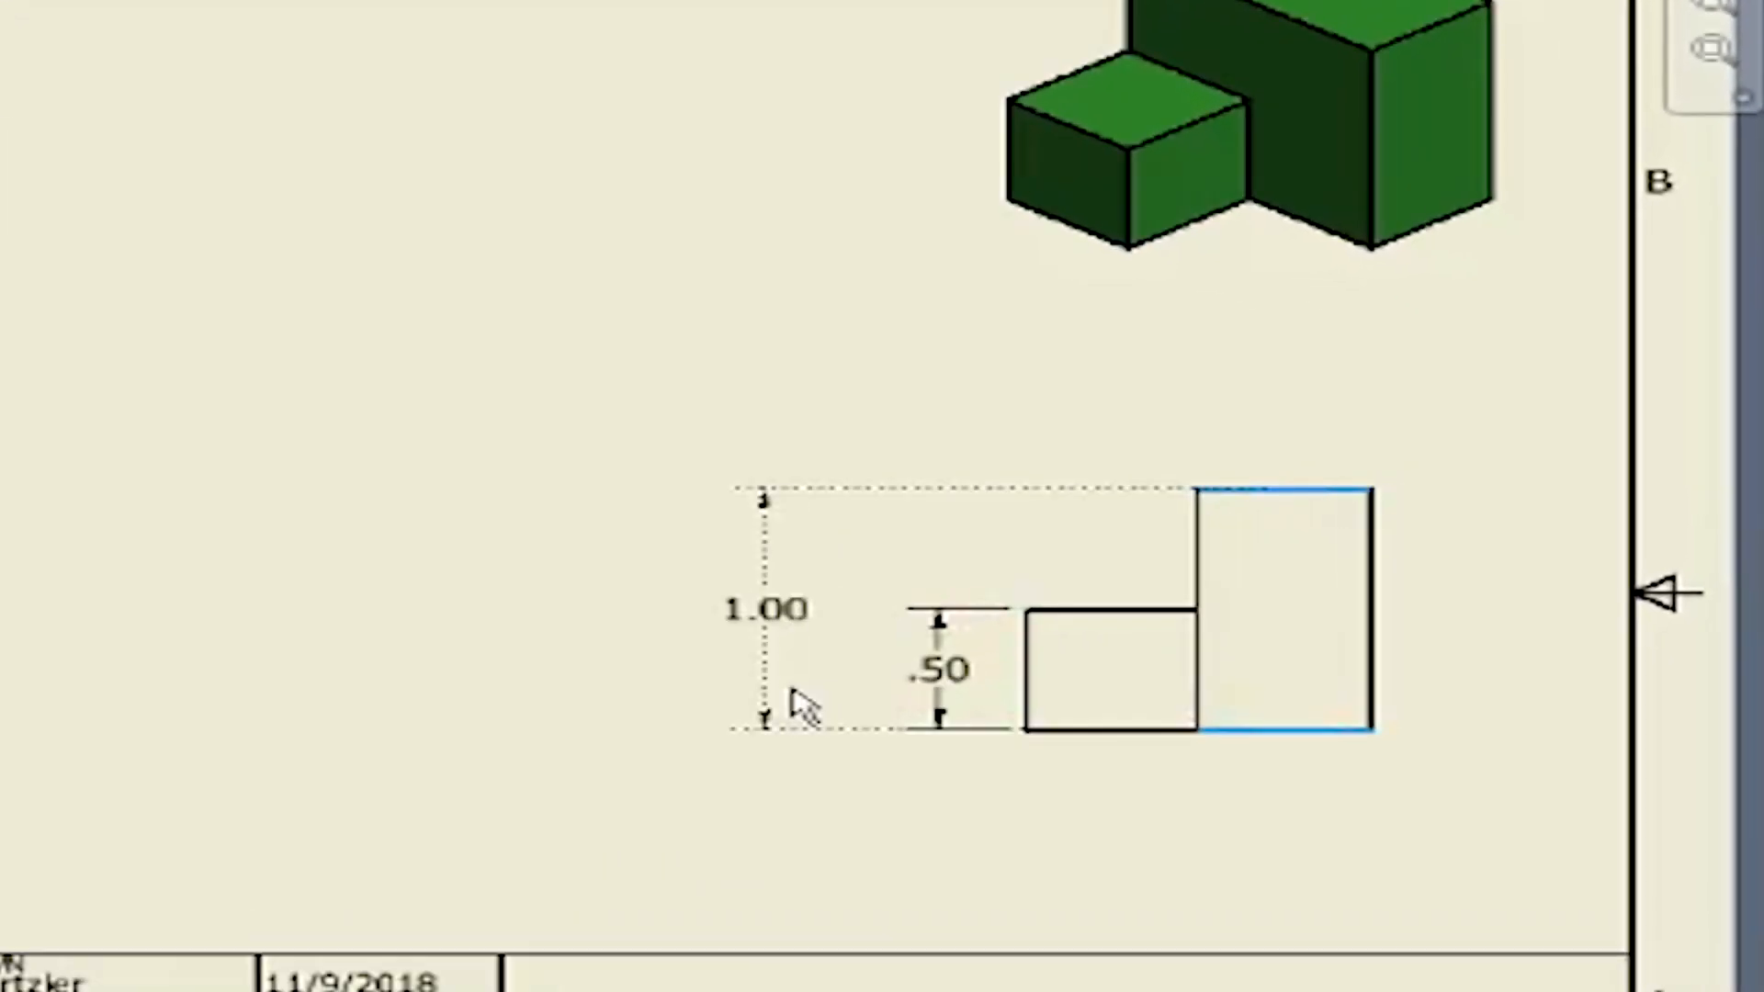
{"action": "left_click", "coordinate": [832, 681]}
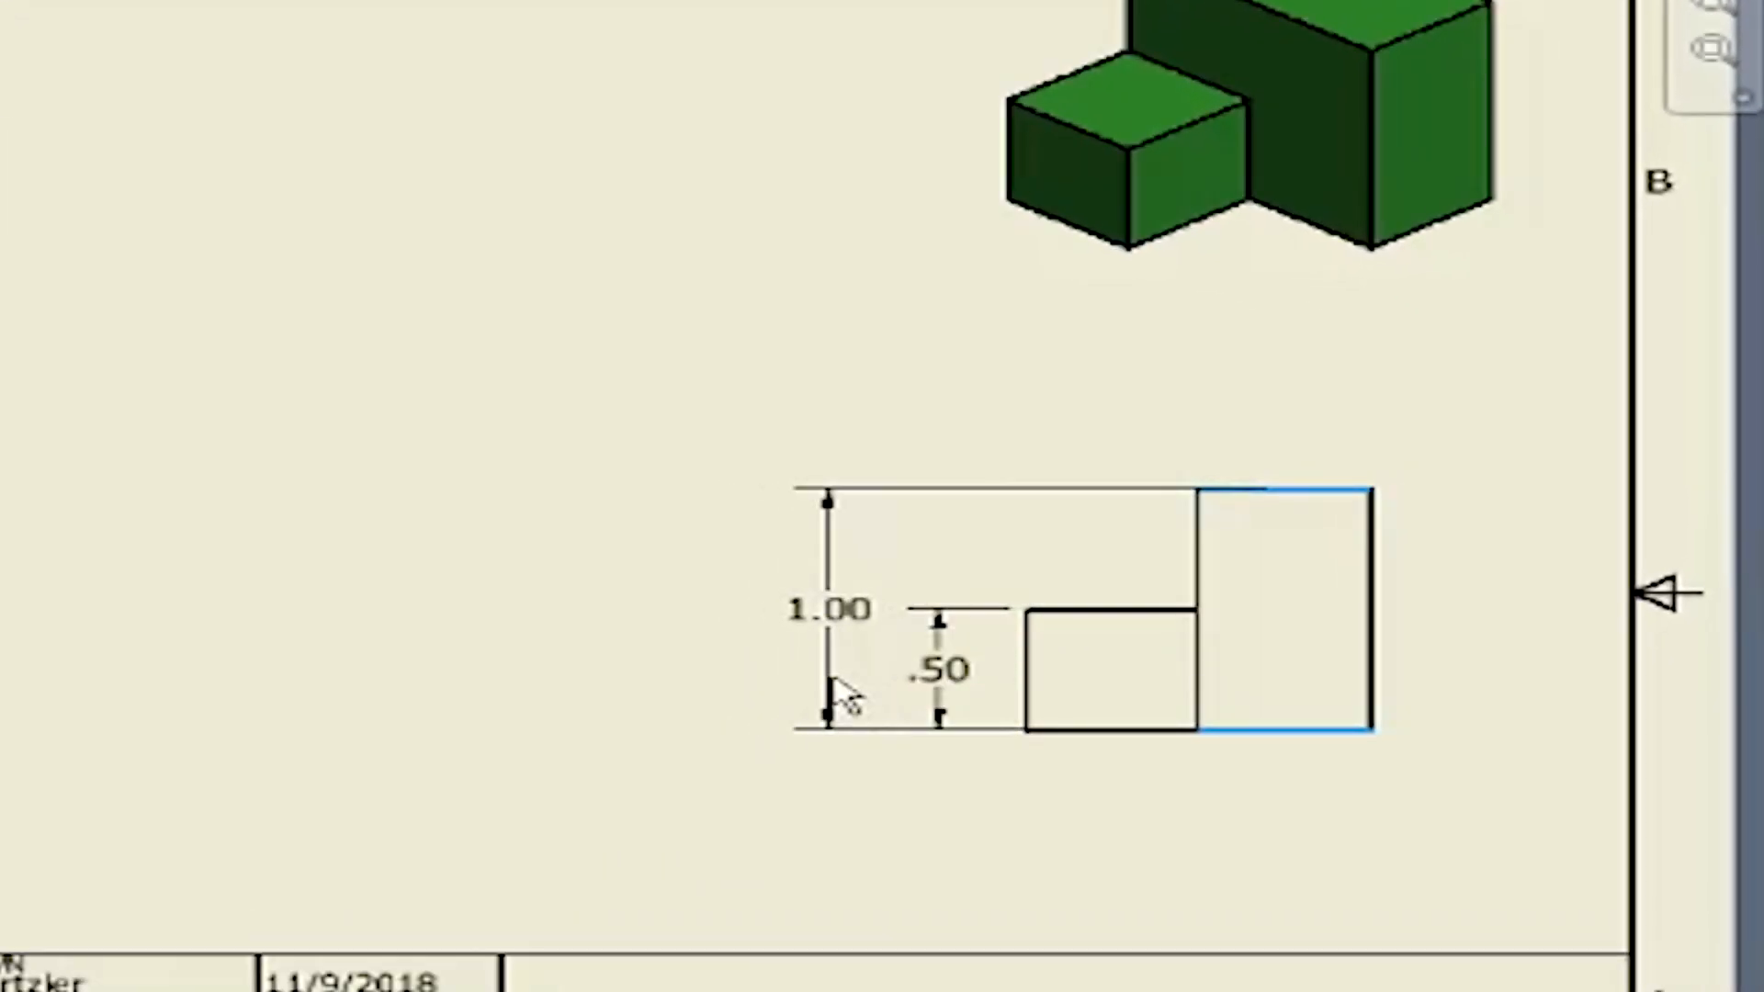
{"action": "left_click", "coordinate": [854, 694]}
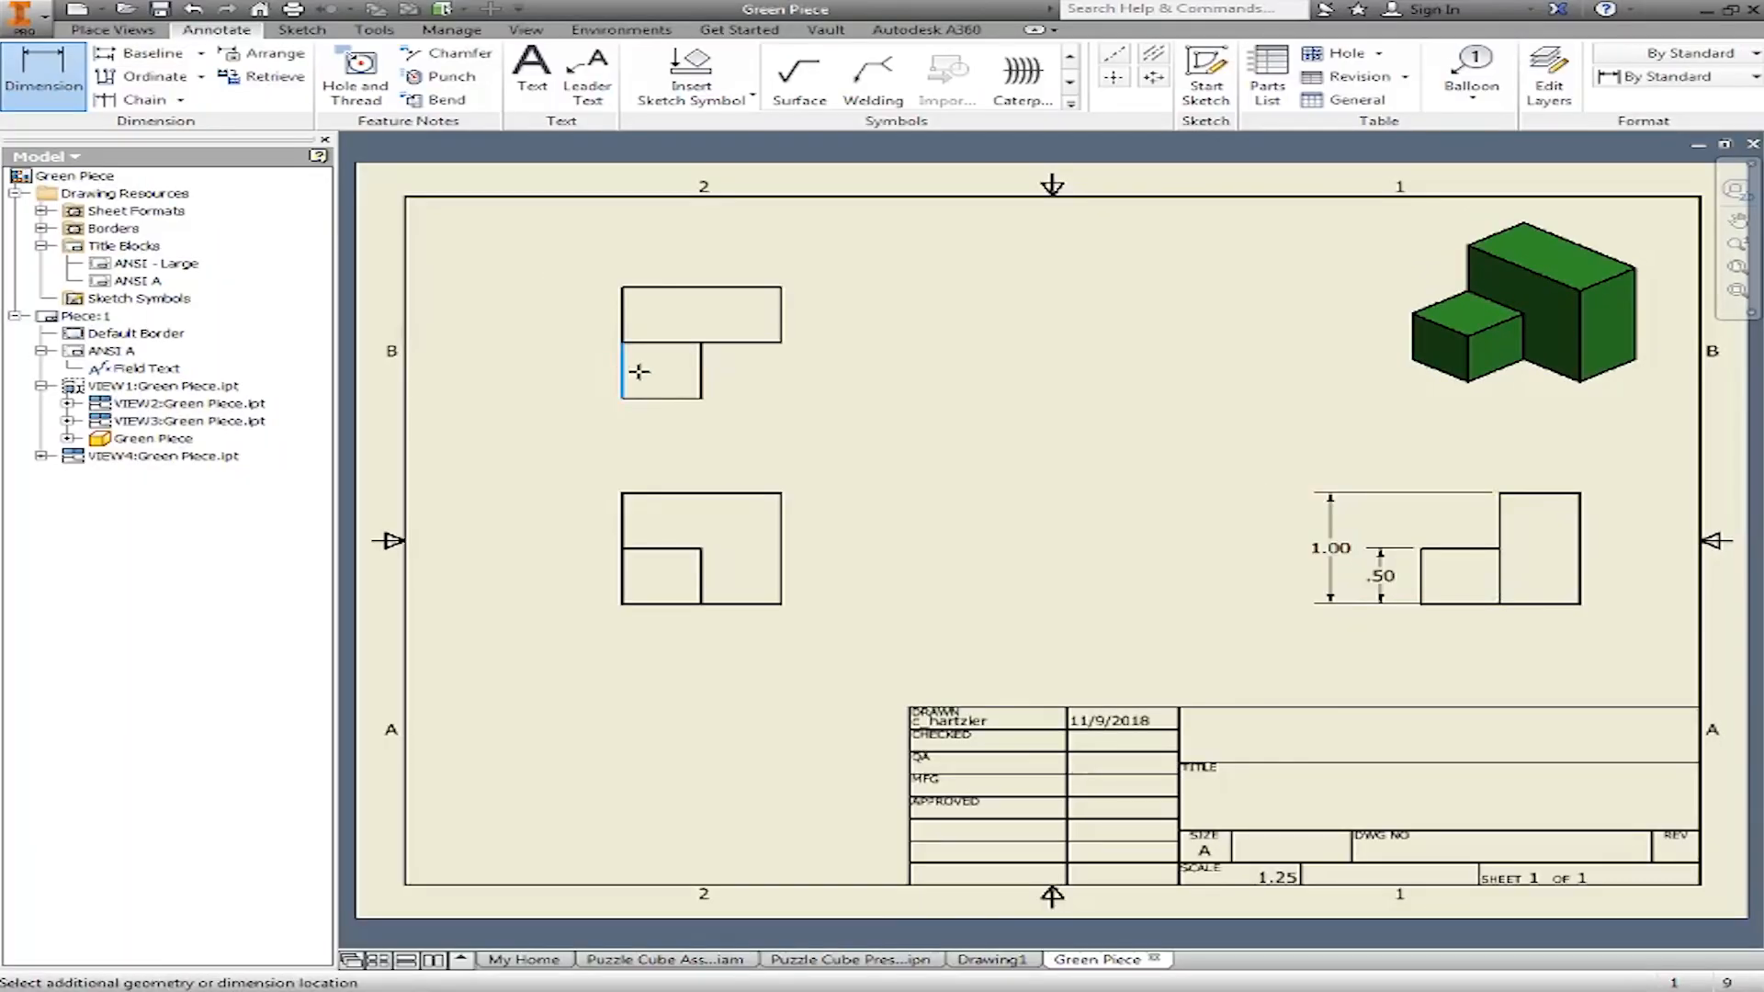
{"action": "left_click", "coordinate": [701, 372]}
{"action": "left_click", "coordinate": [651, 432]}
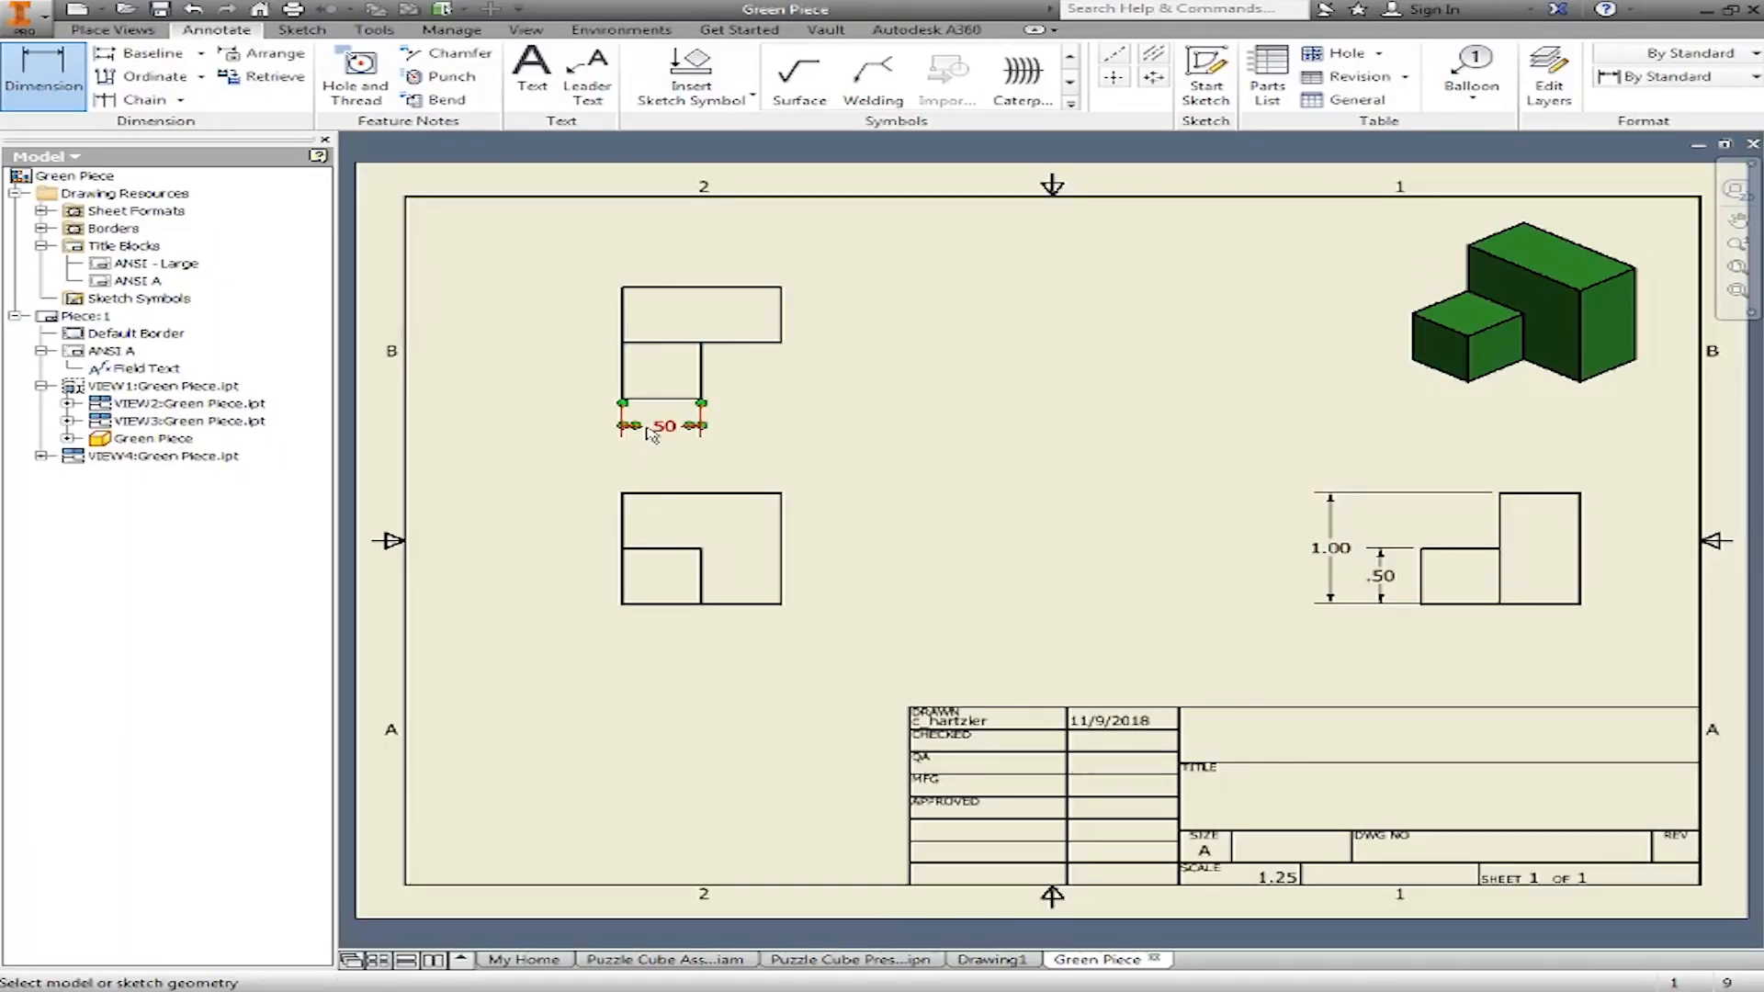
Dimension the overall width between the long block's two end edges, placing it below the small block's width dimension
{"action": "left_click", "coordinate": [620, 311]}
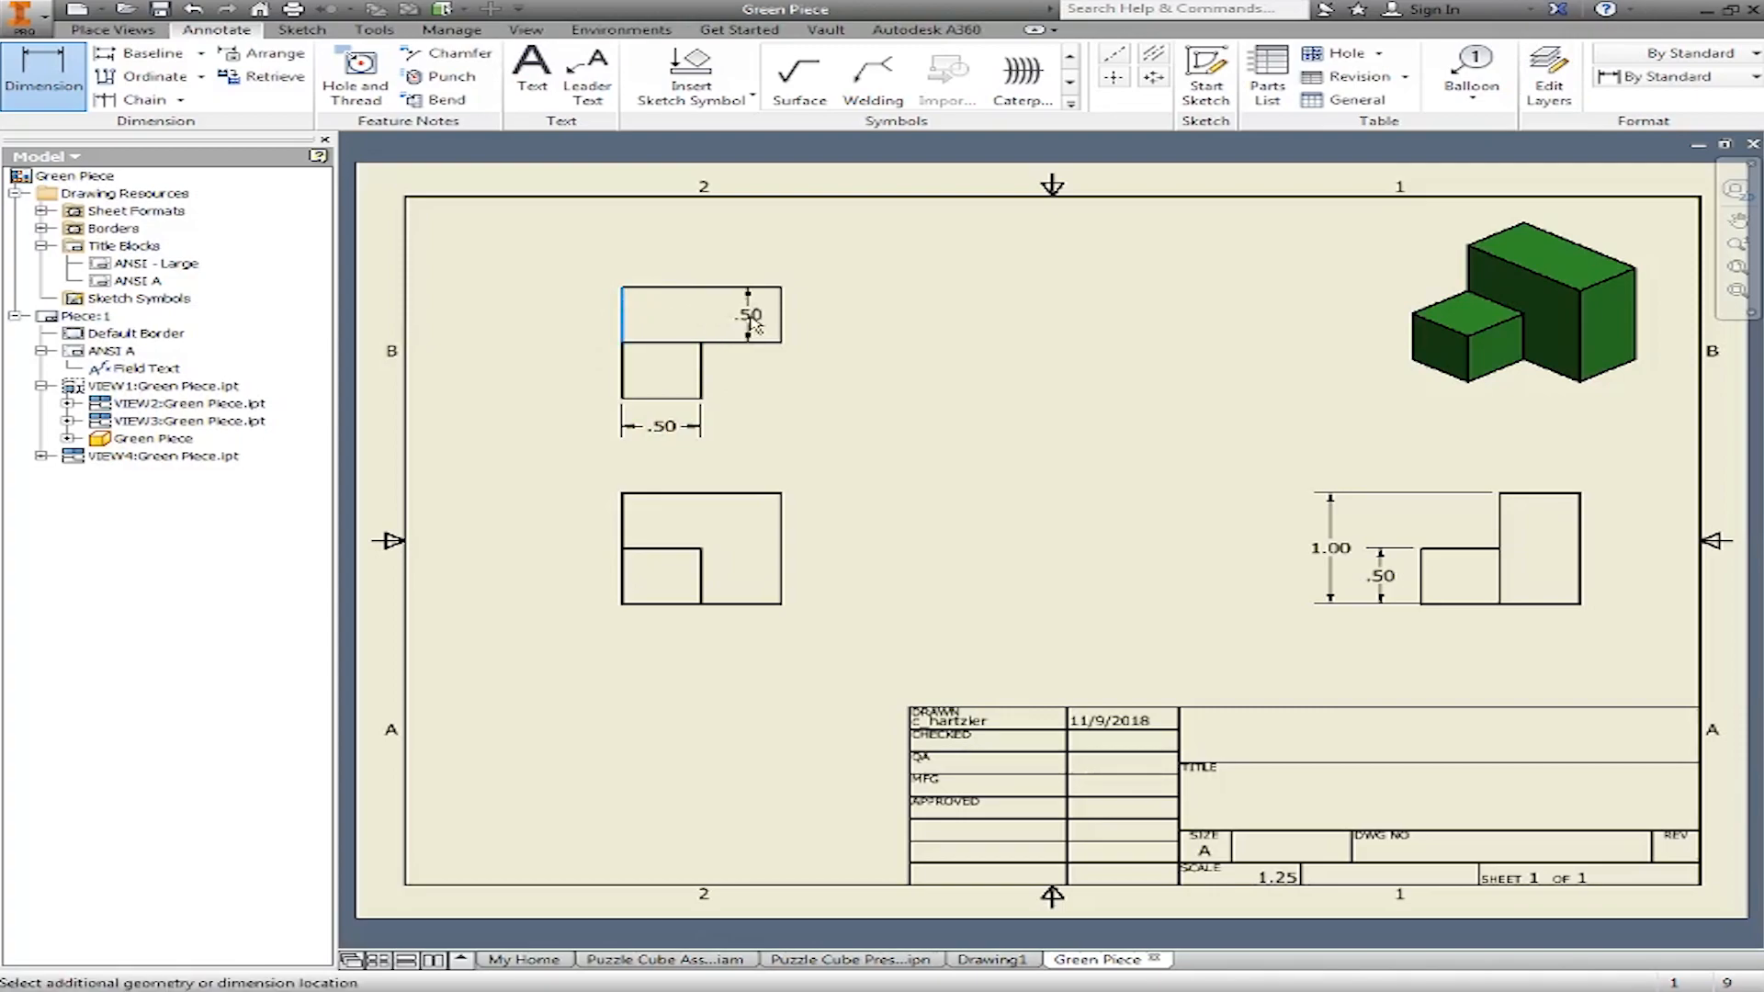
{"action": "left_click", "coordinate": [774, 317]}
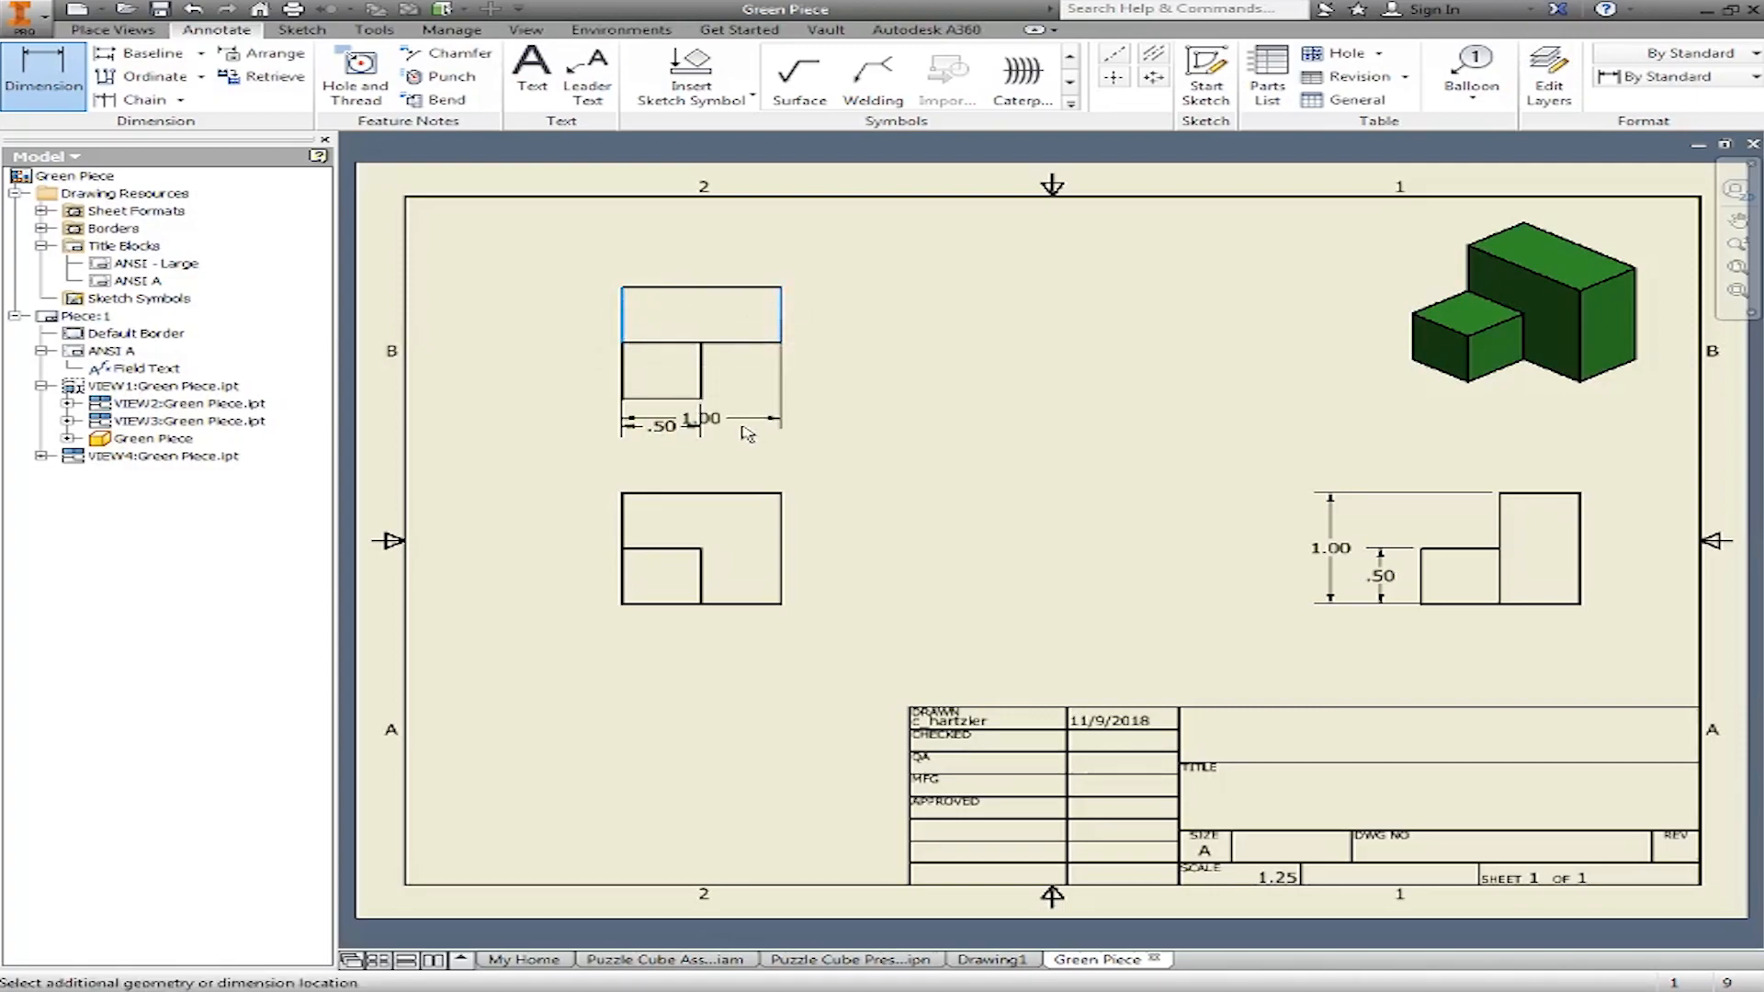
{"action": "left_click", "coordinate": [721, 453]}
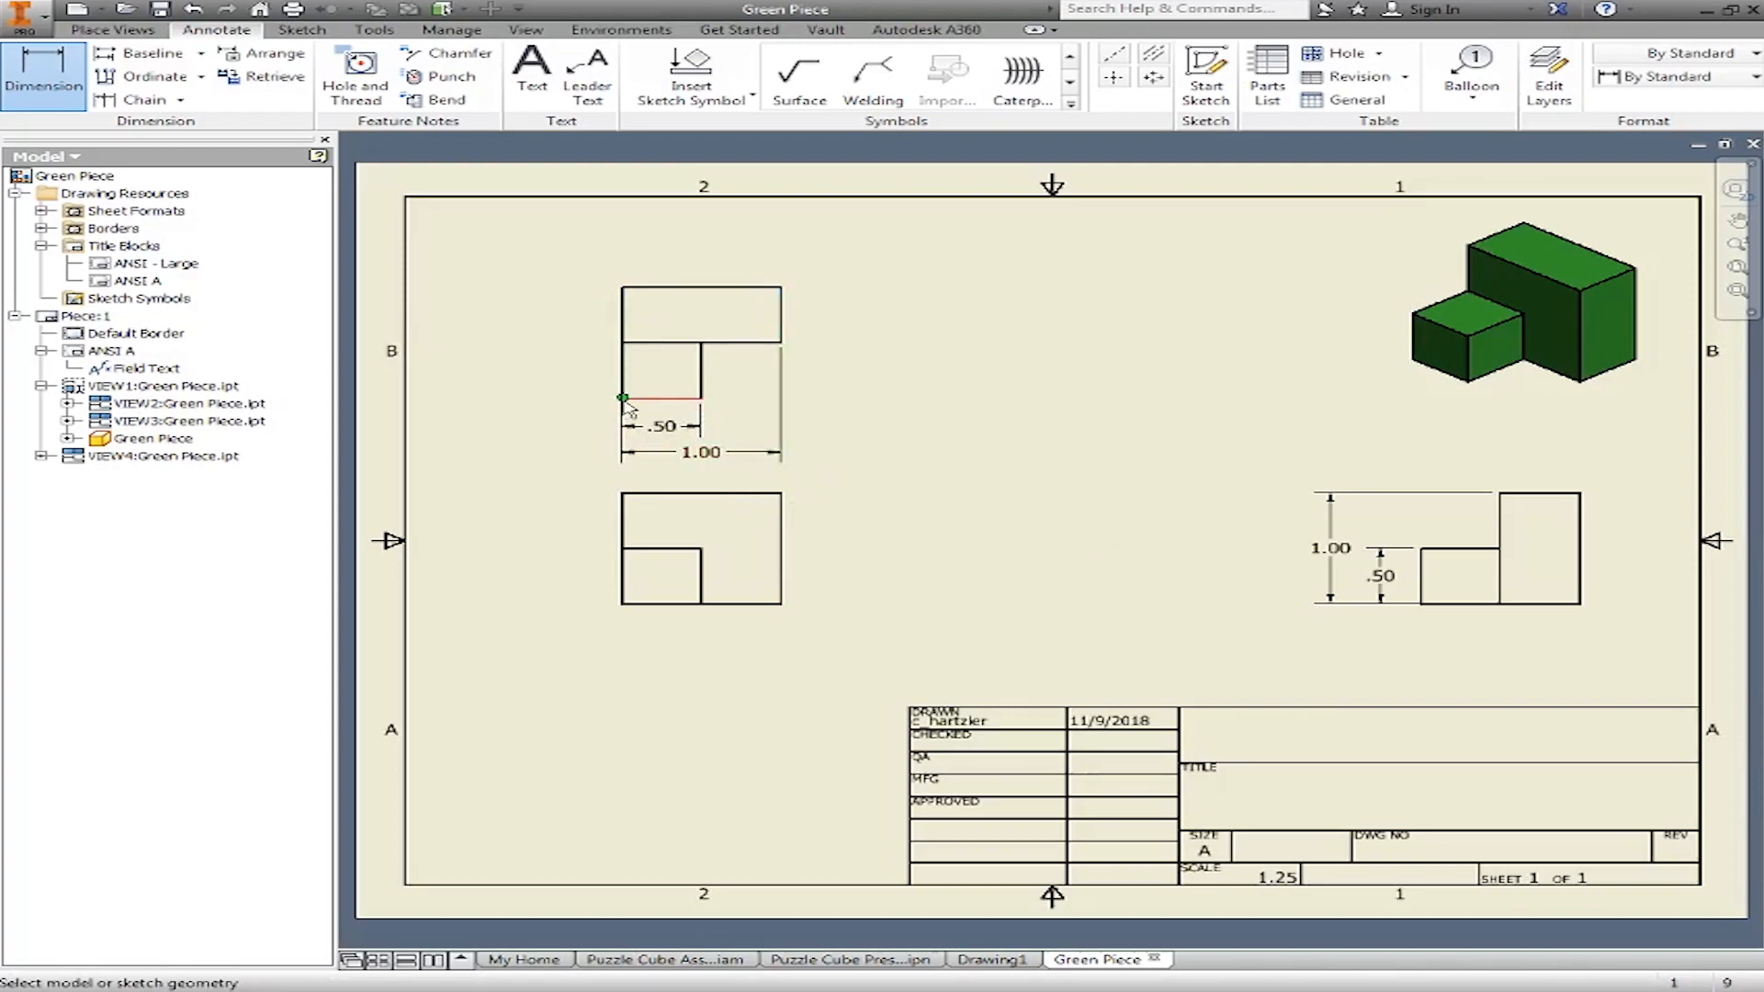
Inspect the extension line at the top view's lower-left corner and delete the overall width dimension
{"action": "scroll", "coordinate": [624, 404], "scroll_direction": "up", "scroll_amount": 6}
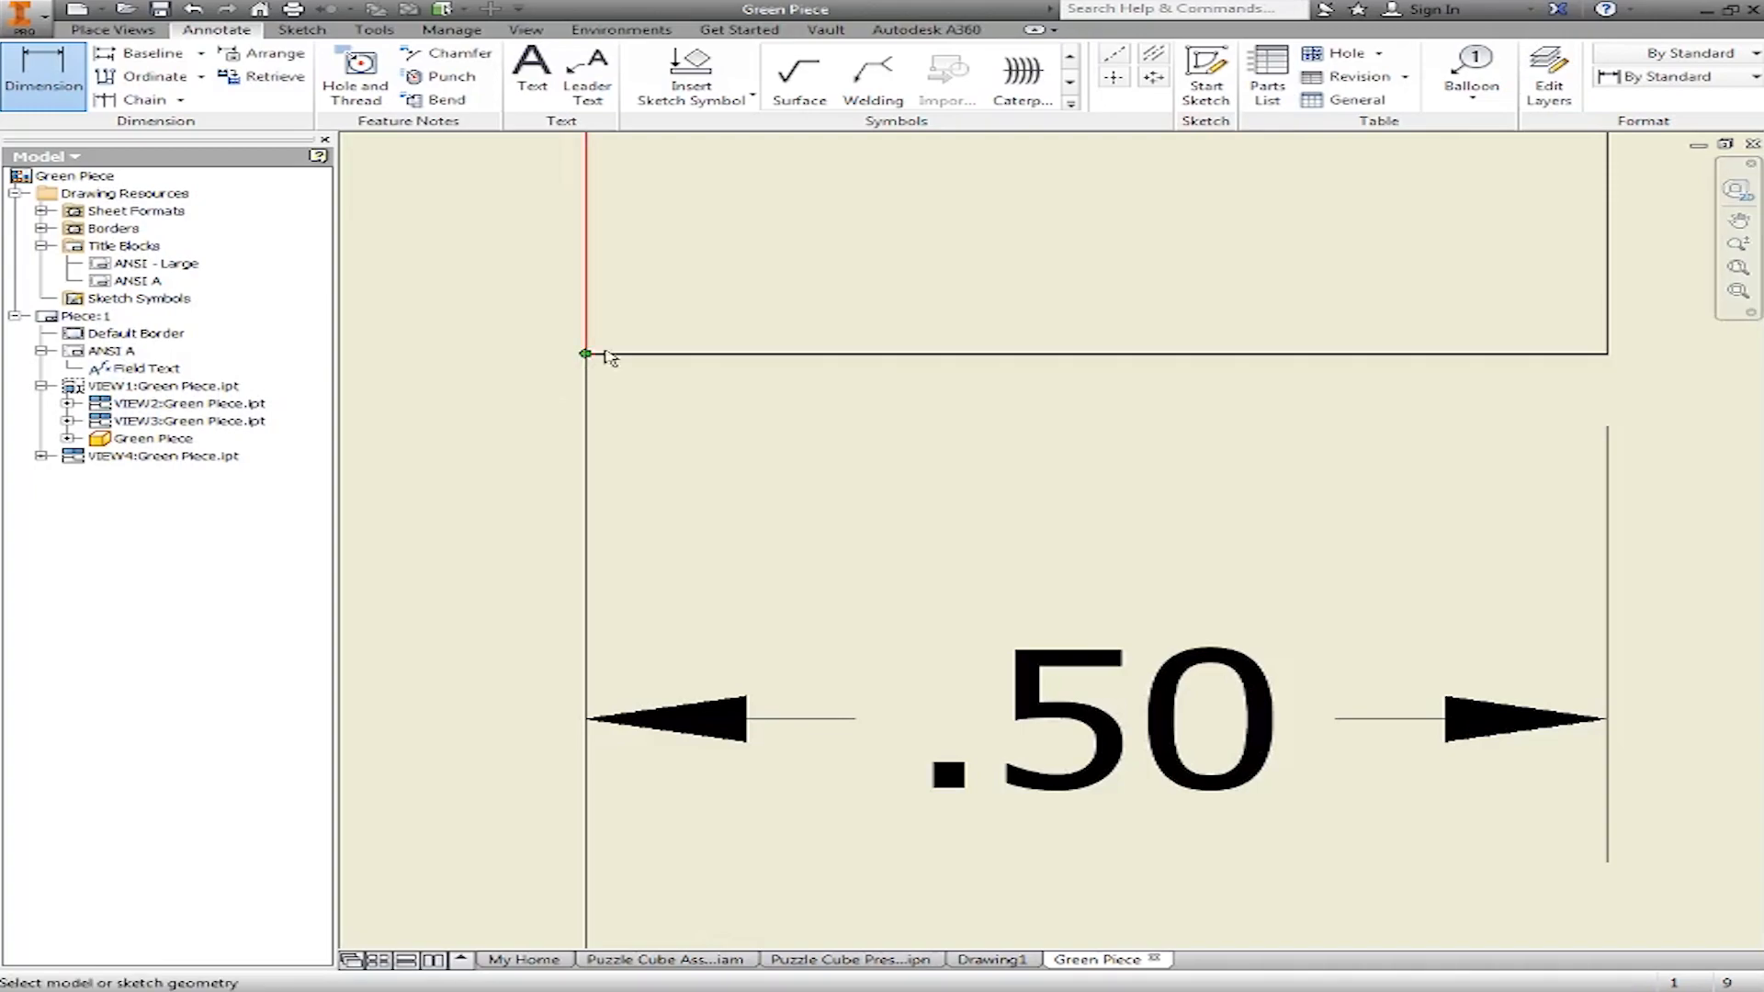
{"action": "scroll", "coordinate": [663, 381], "scroll_direction": "up", "scroll_amount": 8}
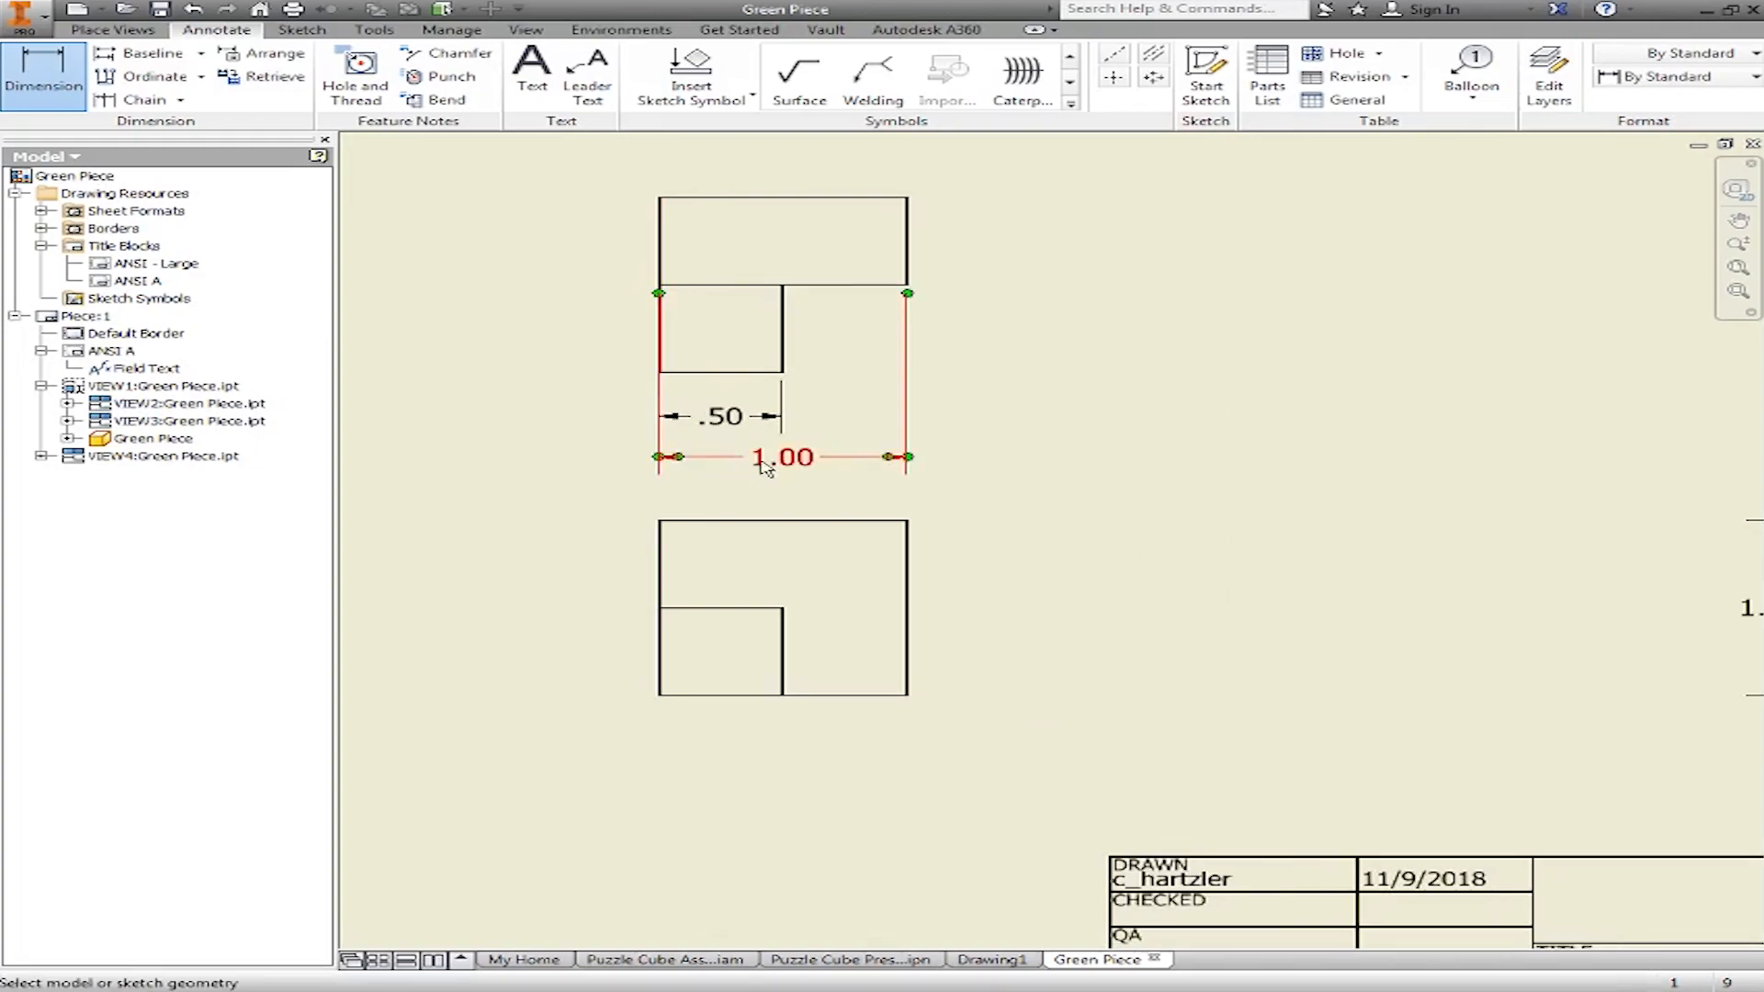
{"action": "key", "text": "Escape"}
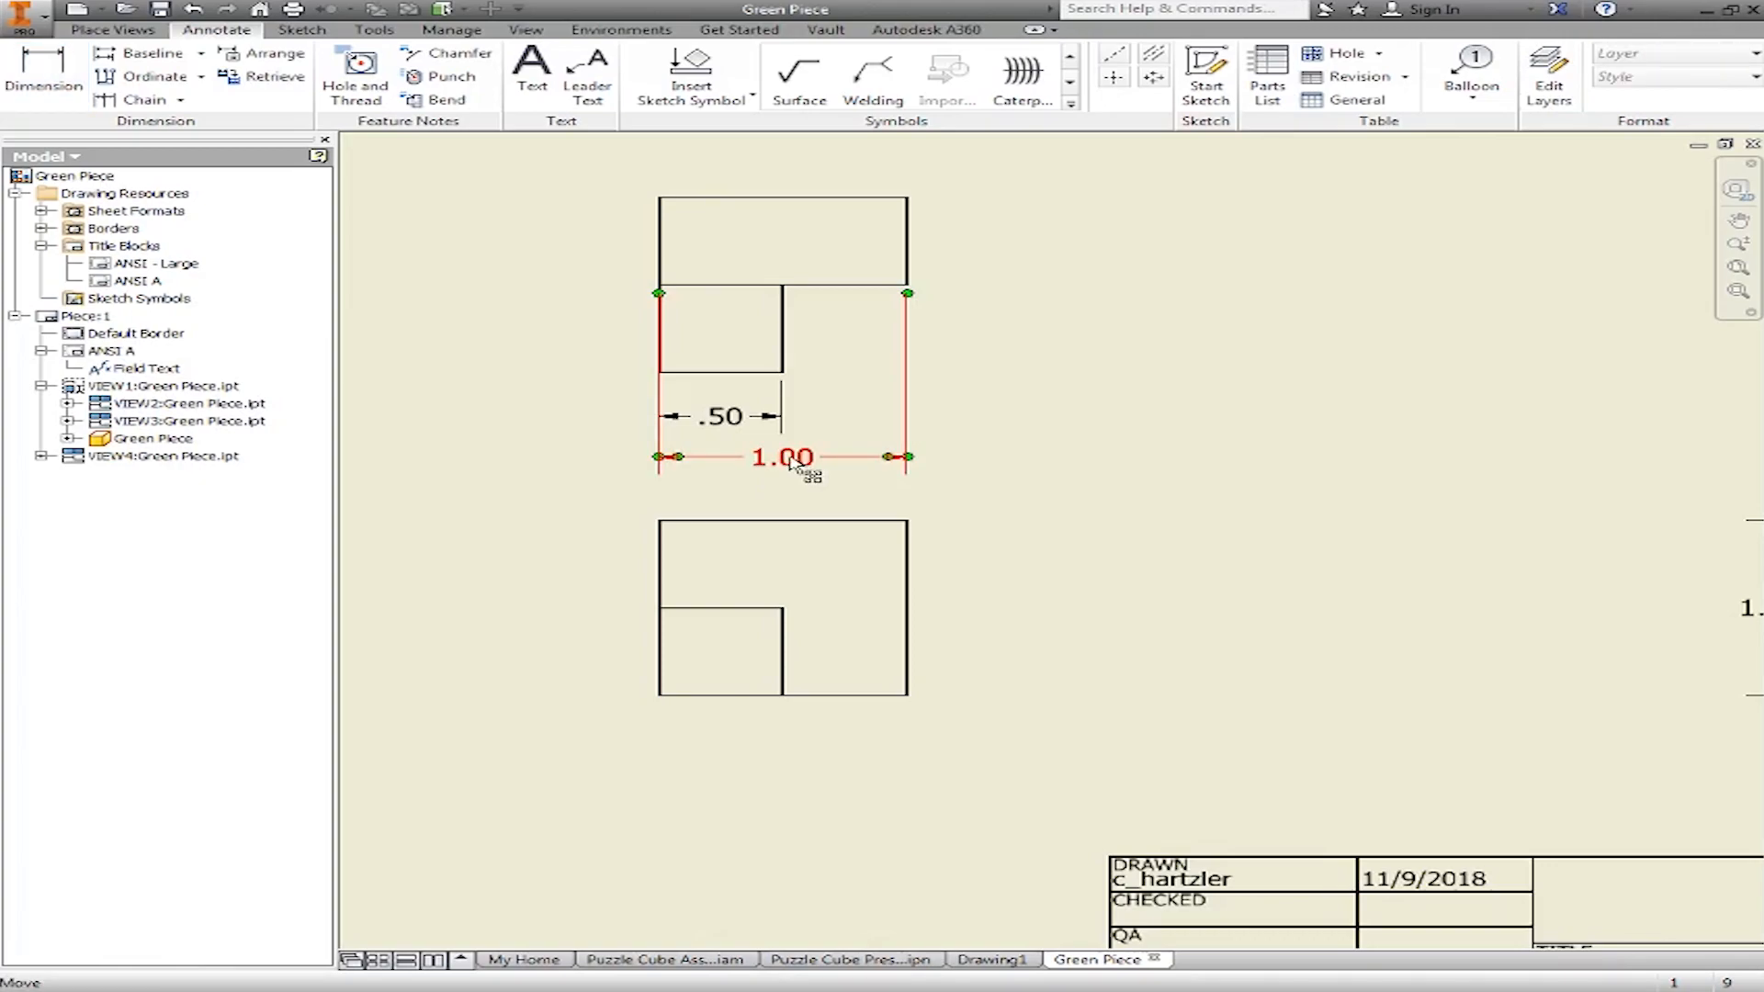
{"action": "key", "text": "Delete"}
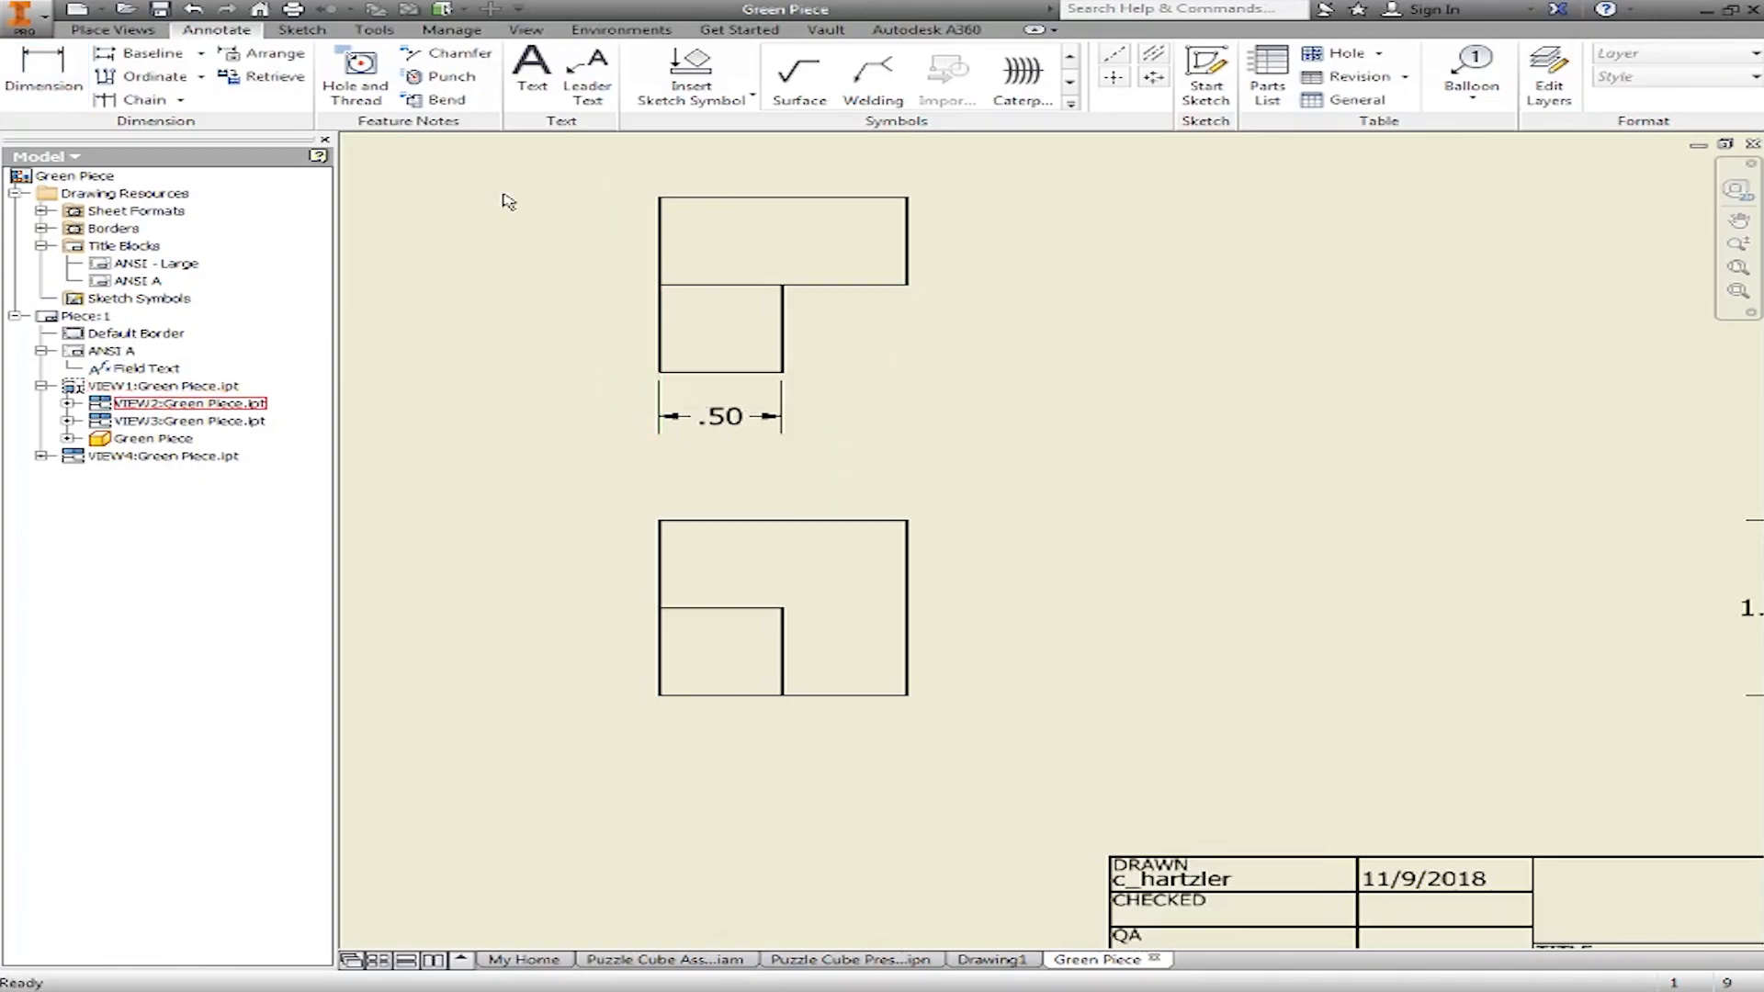
Dimension the top view's overall width from the small block's left edge to the long block's right edge
{"action": "left_click", "coordinate": [50, 82]}
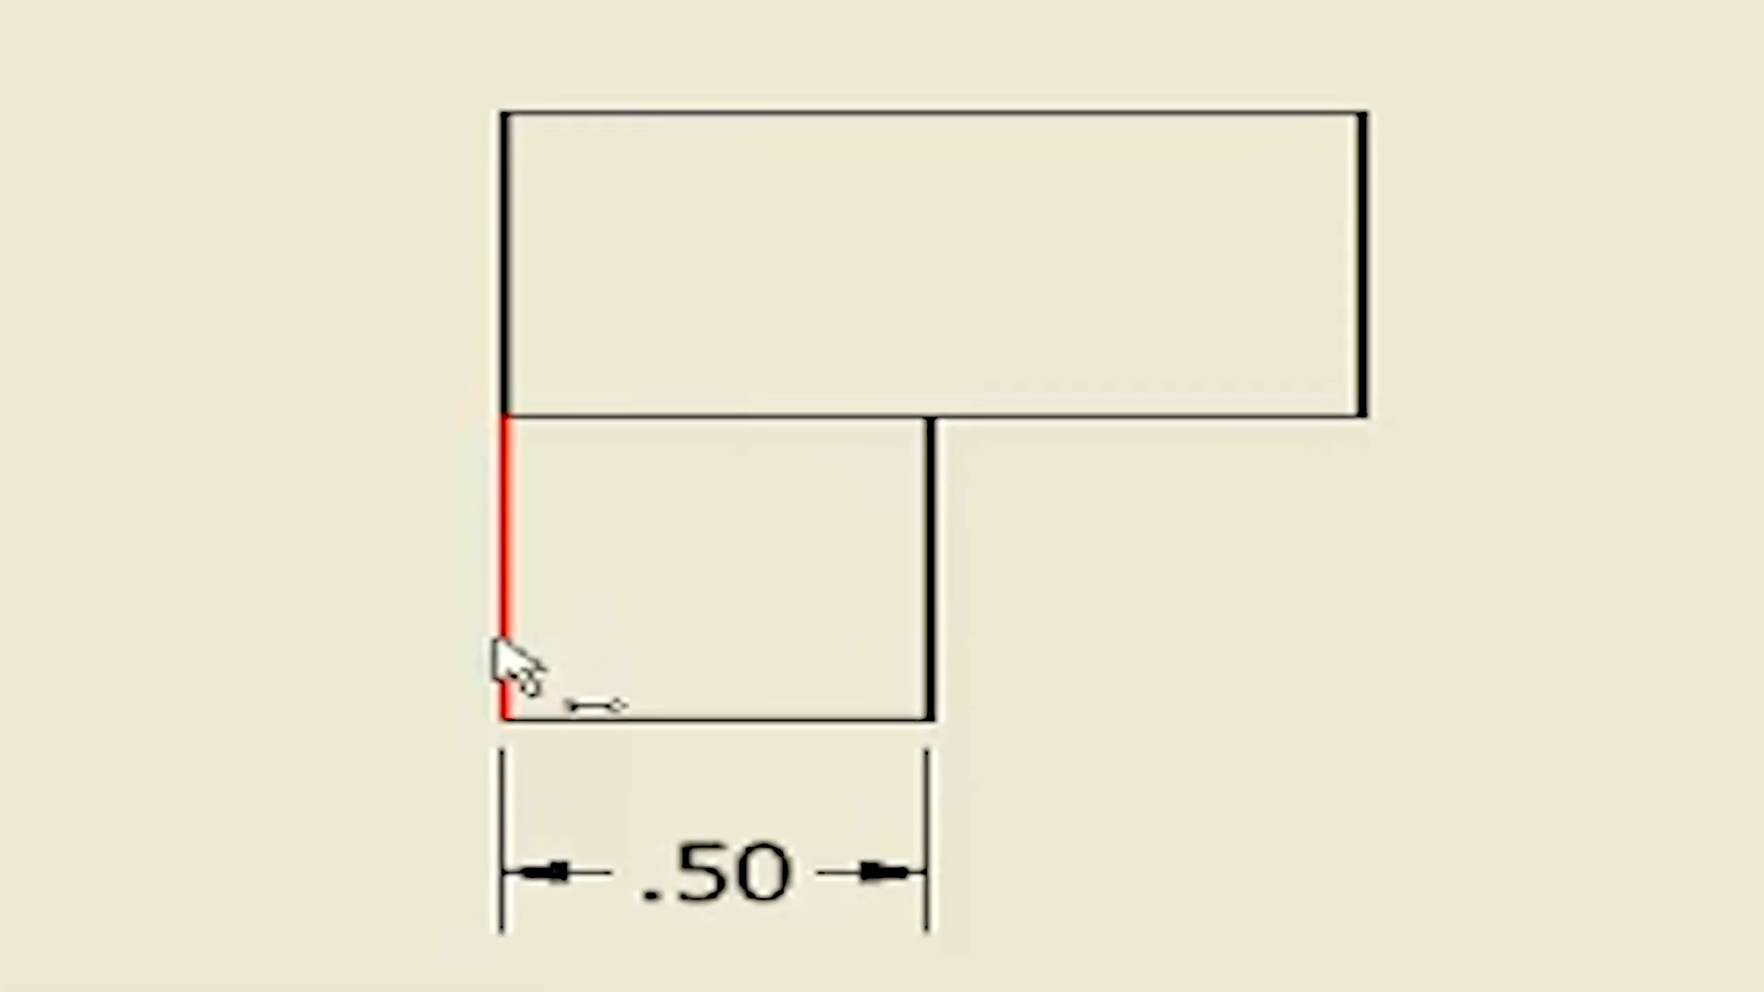
{"action": "left_click", "coordinate": [659, 349]}
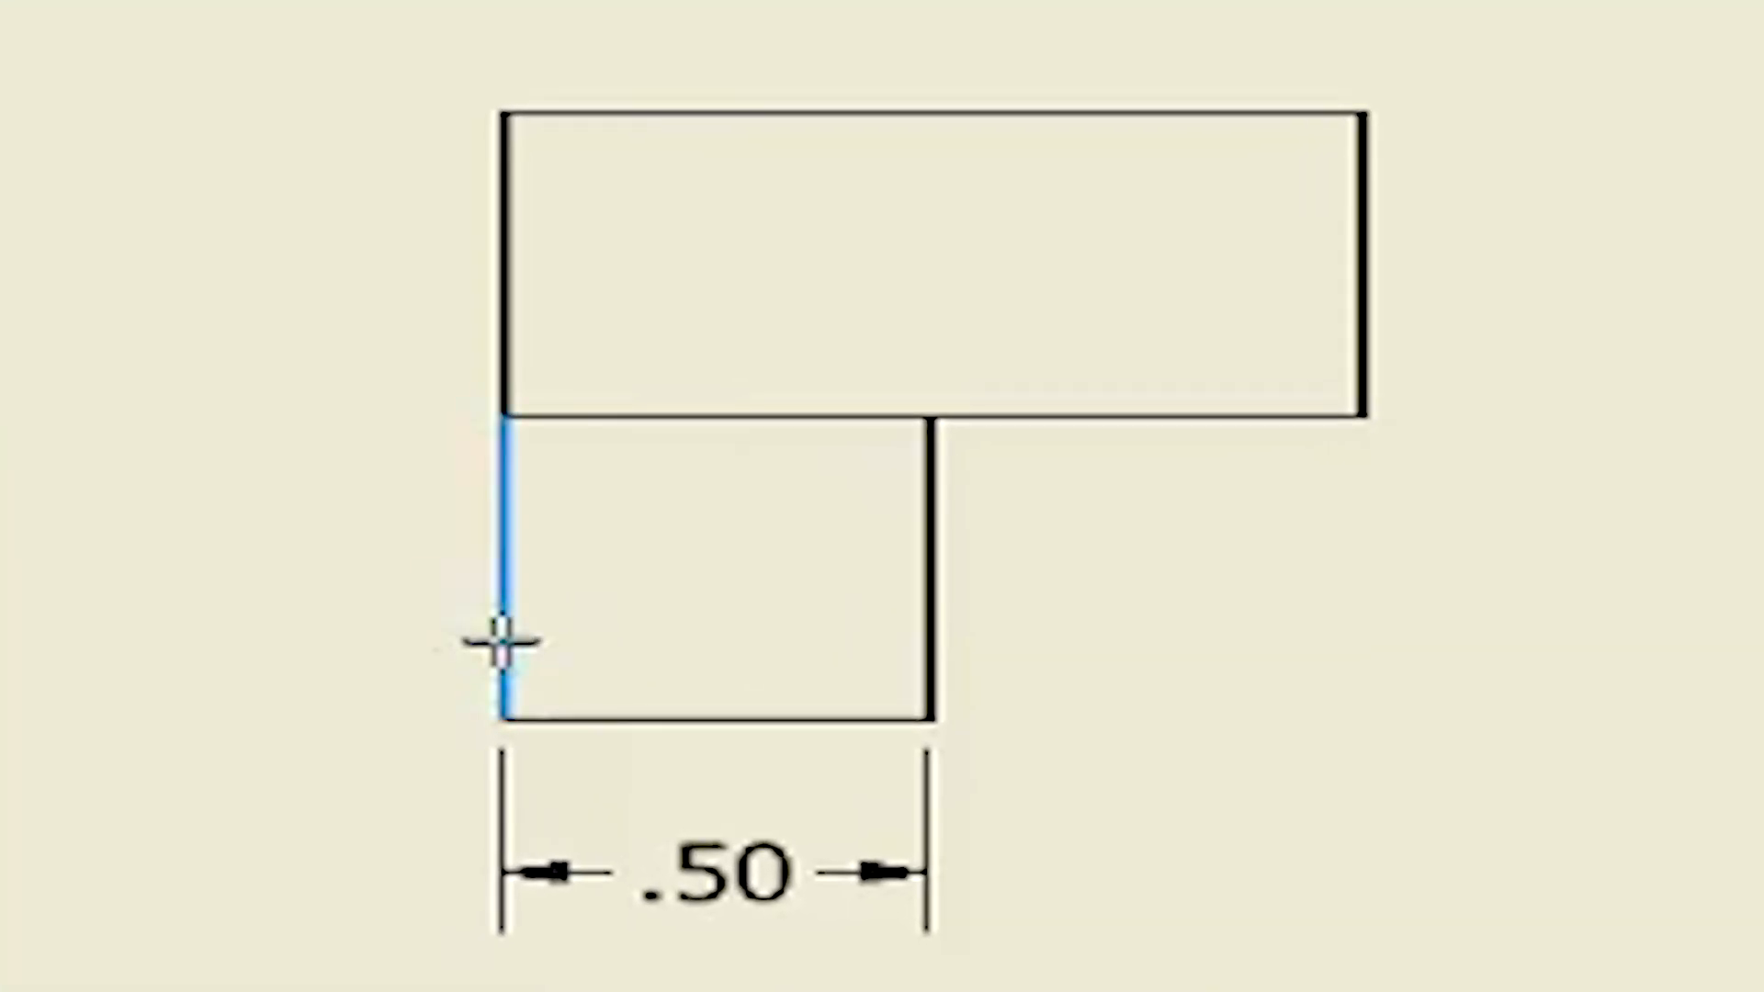
{"action": "left_click", "coordinate": [1365, 276]}
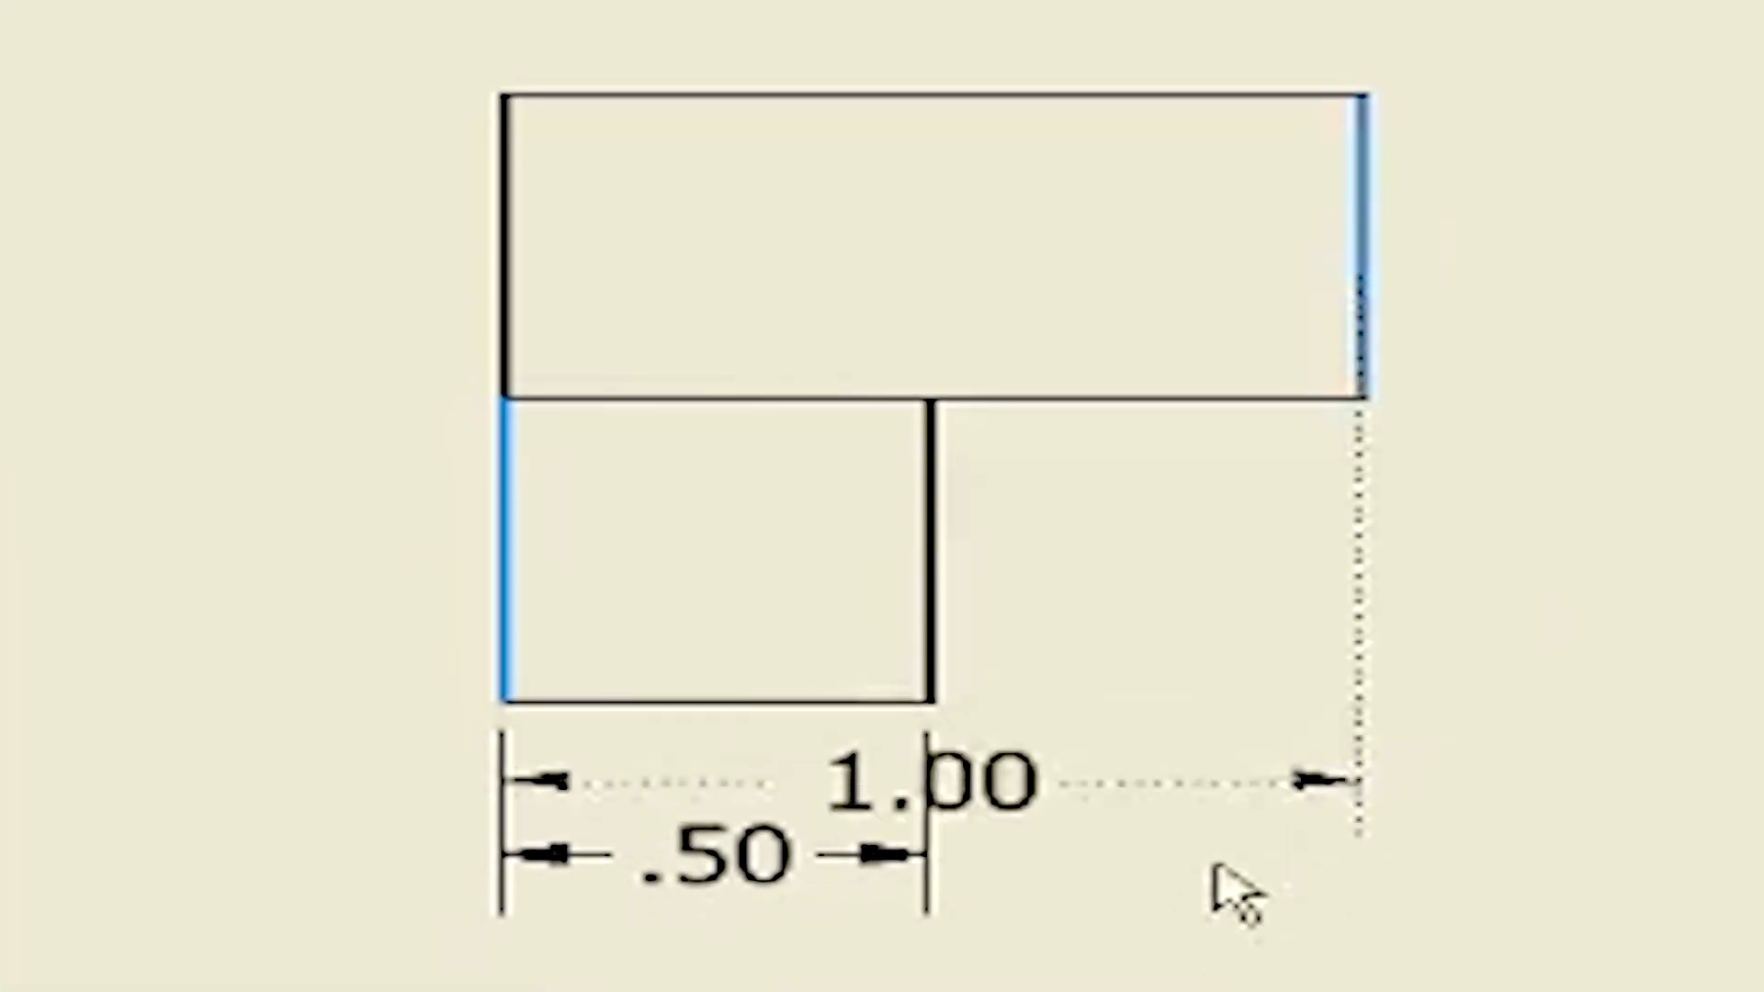